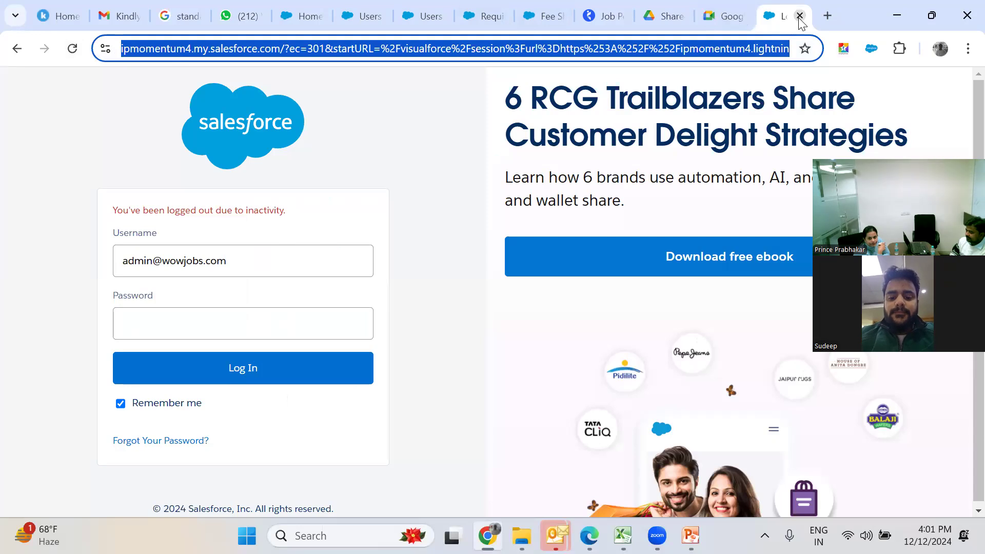
- Close the logged-out login, Requirement, Fee Sharing, duplicate Users and loading Lightning tabs
left_click(799, 16)
left_click(519, 17)
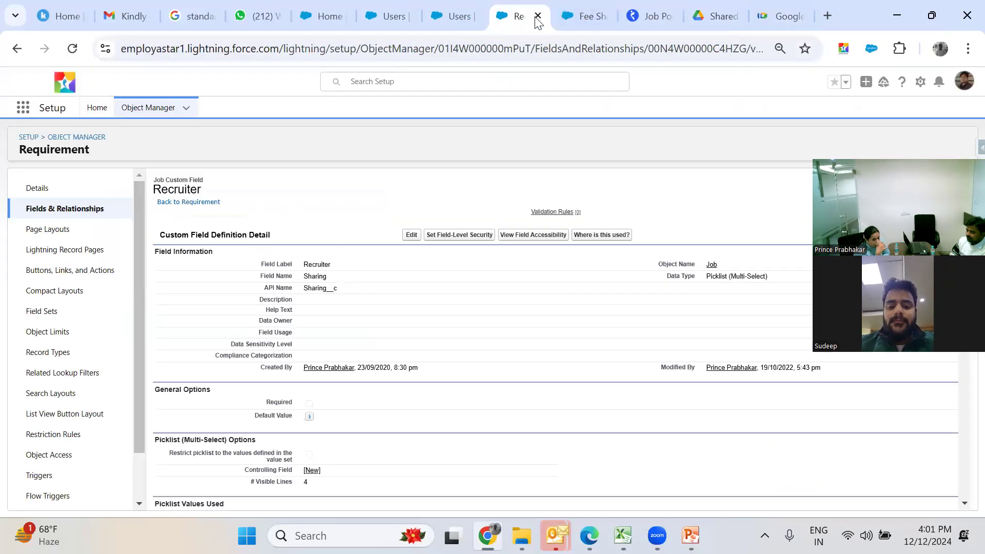
left_click(538, 16)
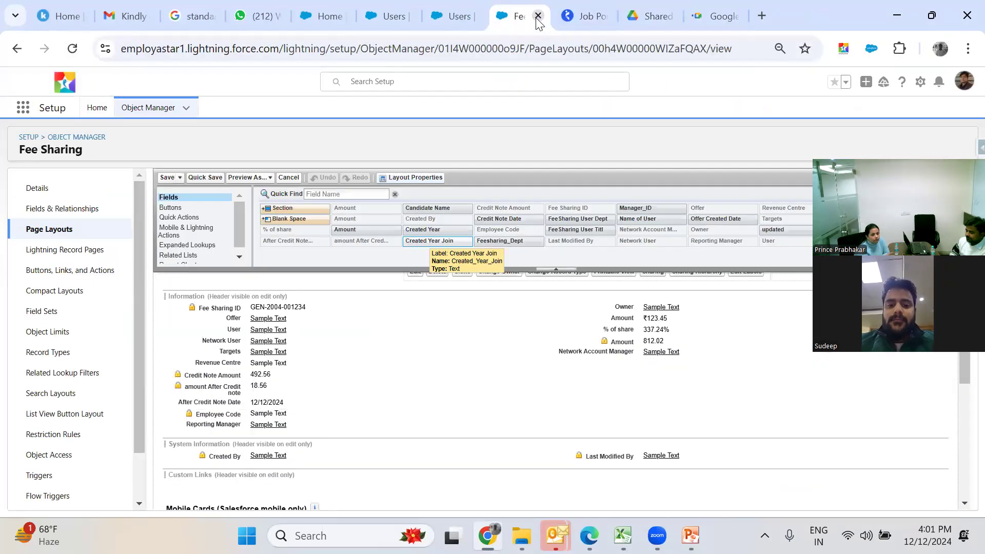
left_click(538, 18)
left_click(470, 20)
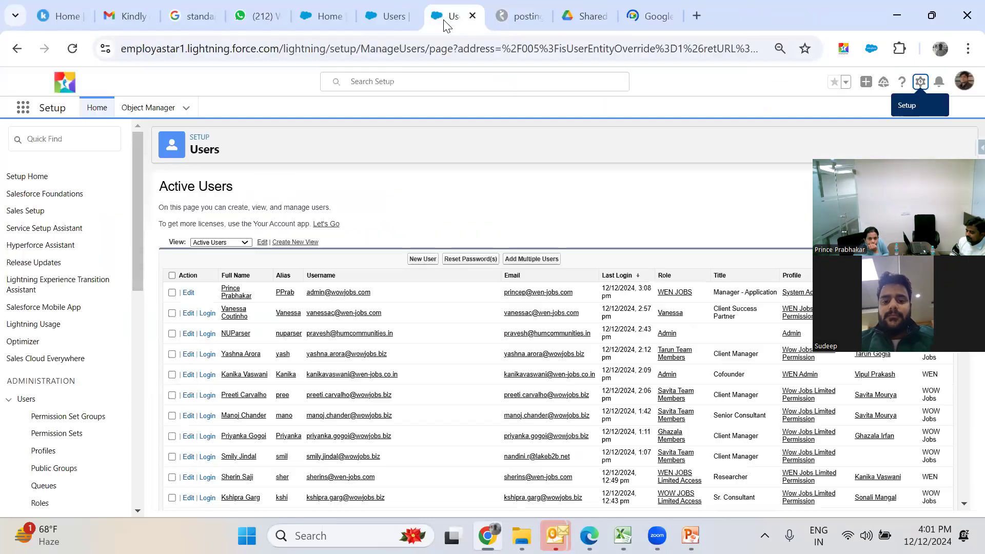
left_click(406, 17)
left_click(408, 17)
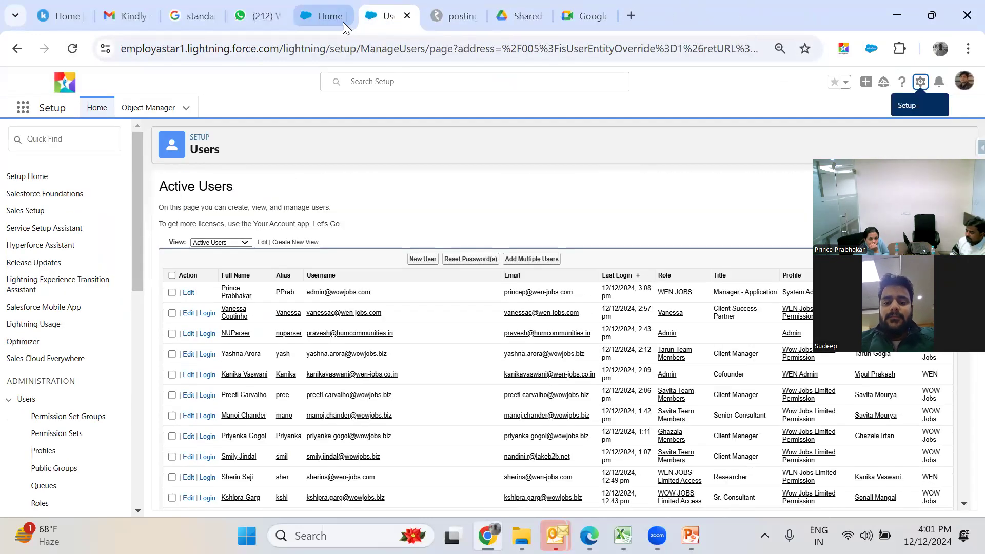
left_click(342, 17)
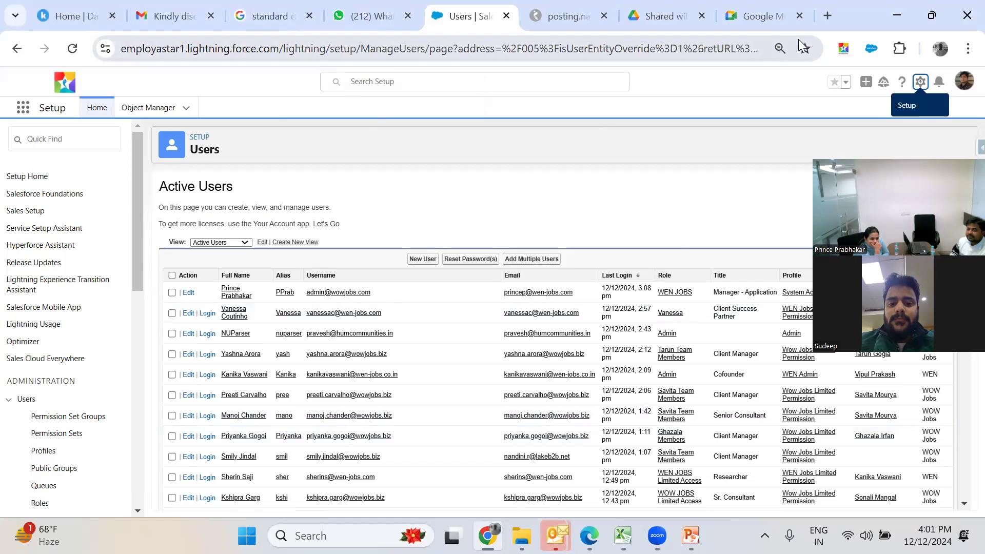
- Sign in again through login.salesforce.com in a new tab, then close that Lightning tab
left_click(826, 16)
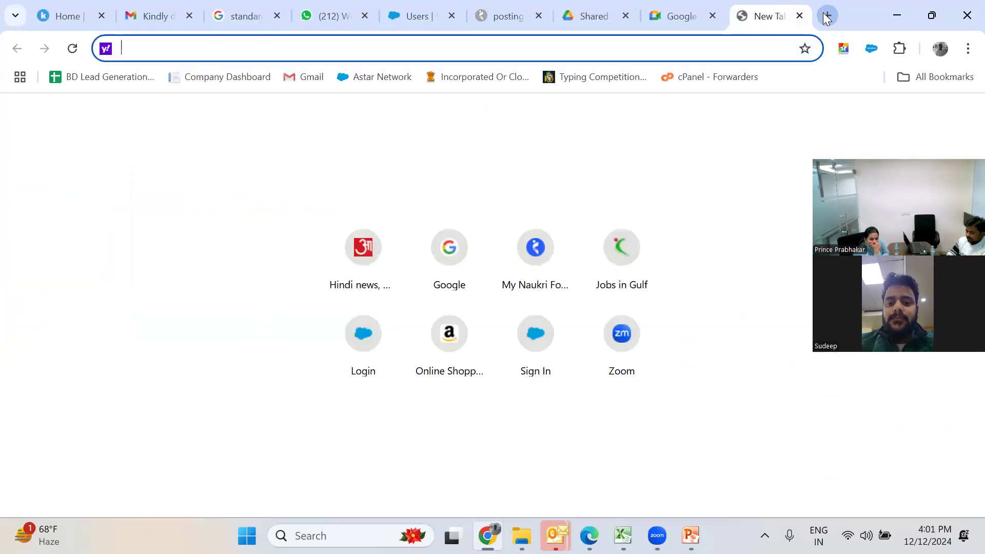
type("log")
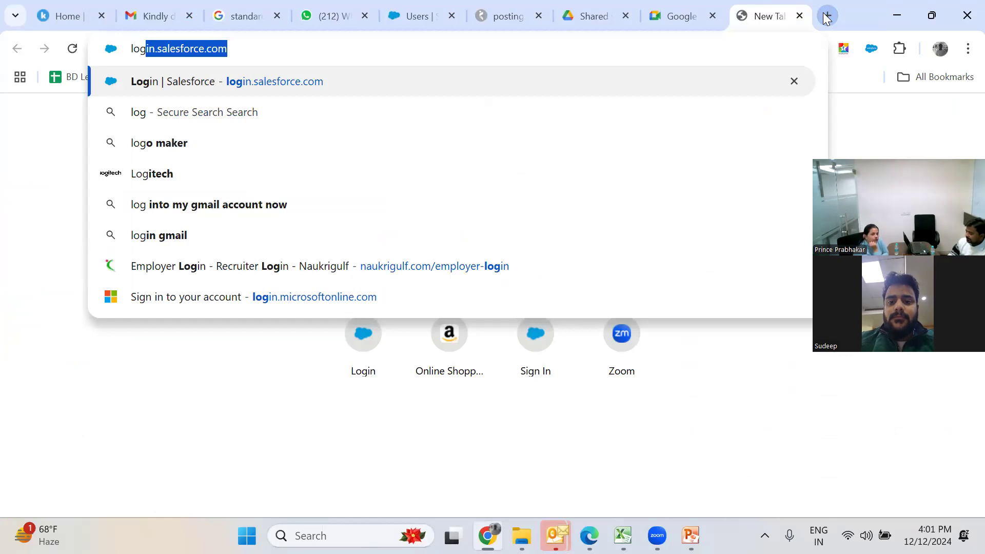
key("Return")
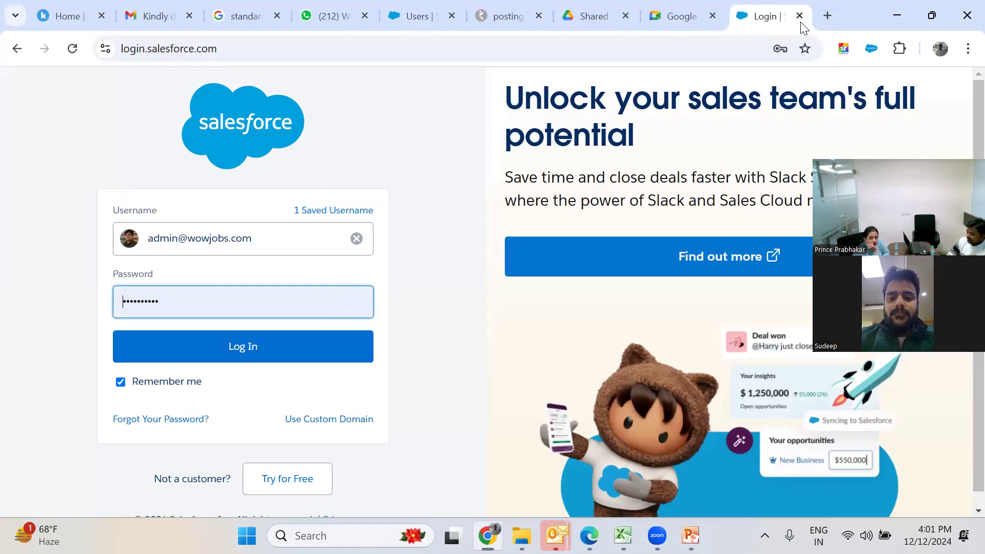
left_click(336, 366)
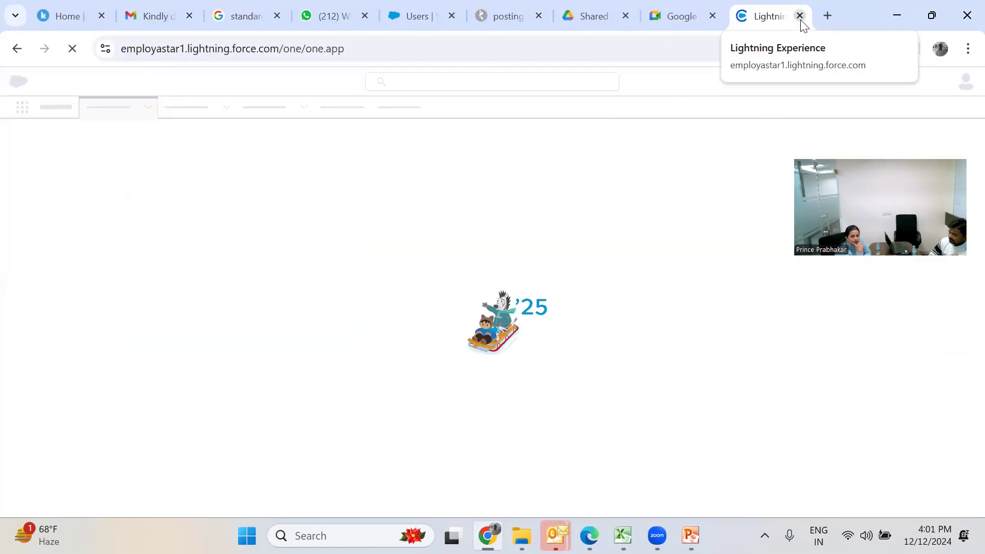
left_click(800, 17)
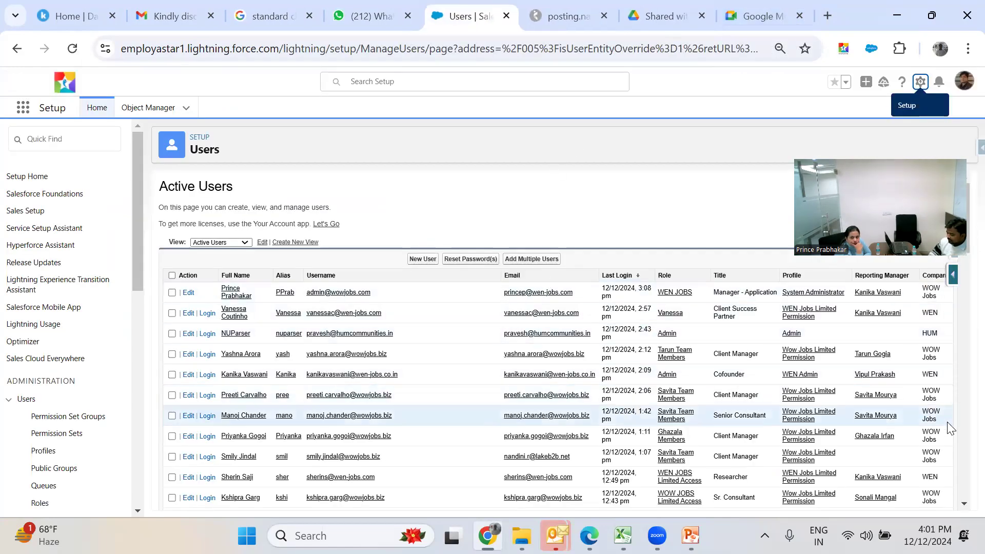
- Log in as the chosen user from Active Users and close the Users setup tab
left_click(203, 457)
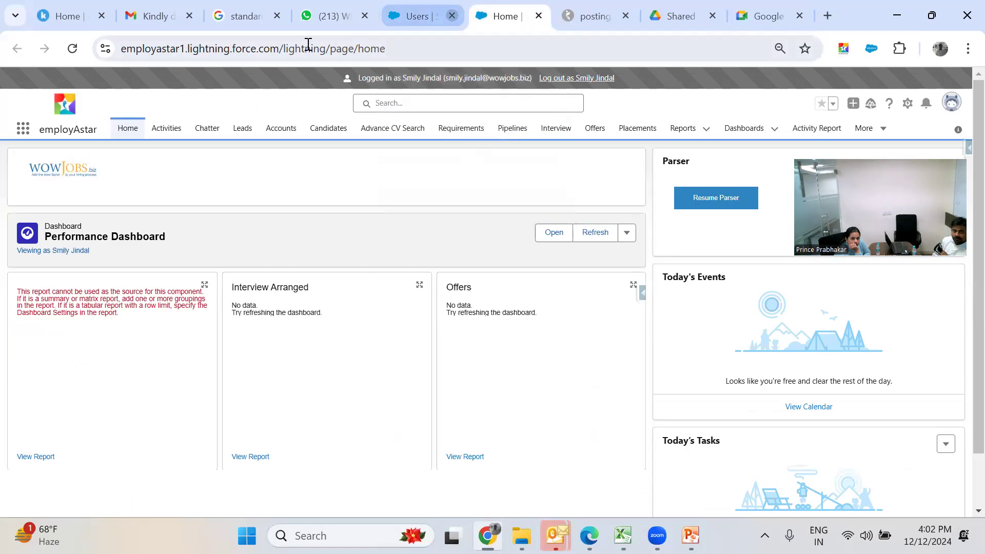
left_click(452, 15)
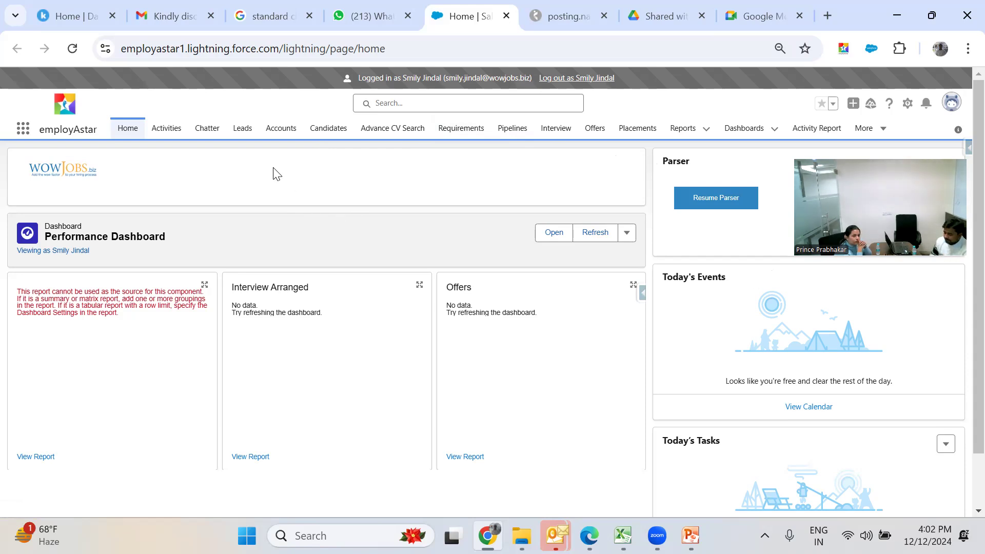
- Go to the Leads page and look through its list view options, staying on My Leads
left_click(243, 133)
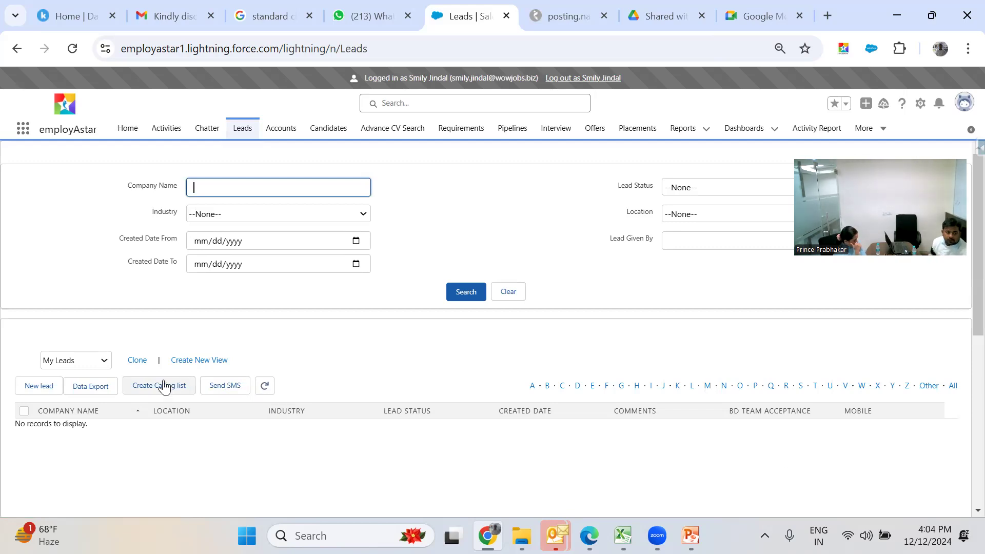
left_click(104, 361)
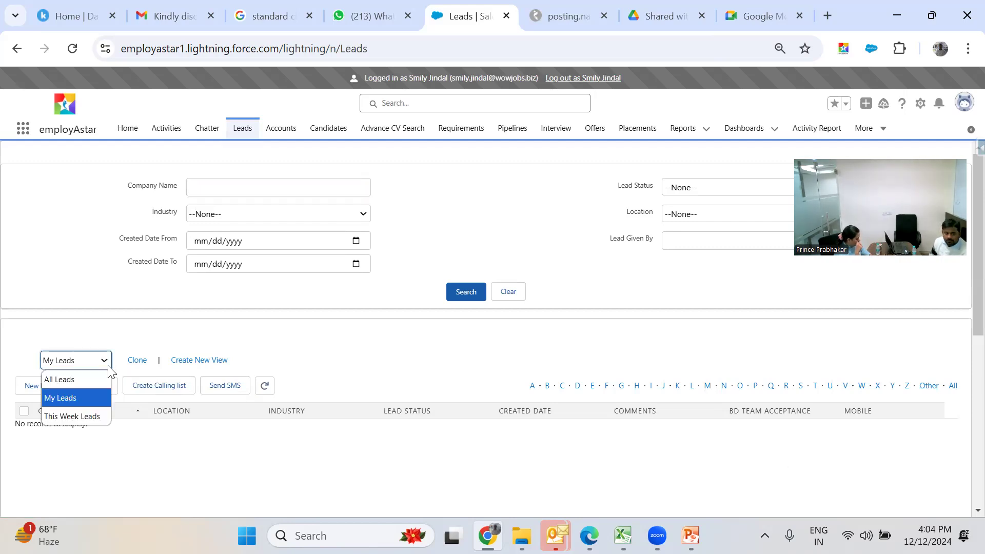
left_click(85, 399)
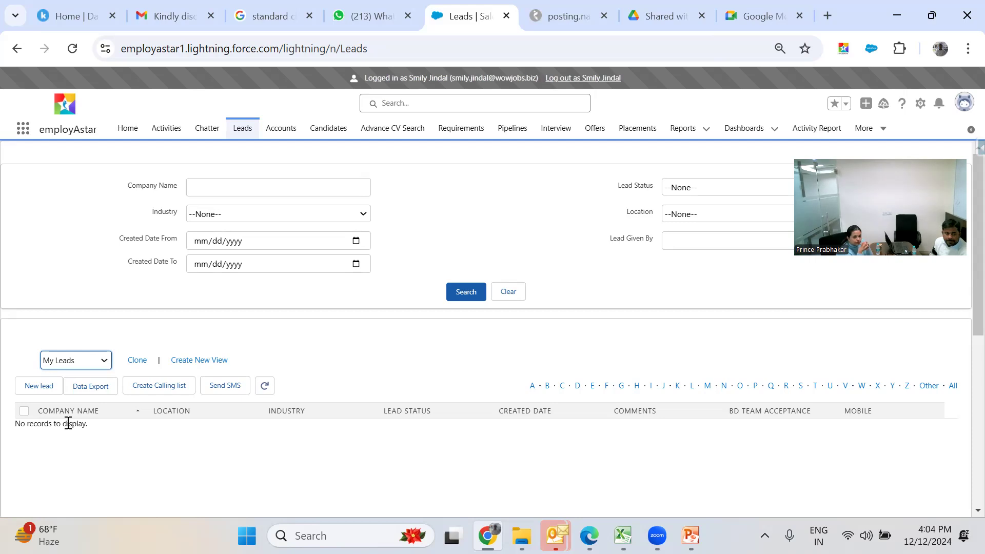
left_click(90, 360)
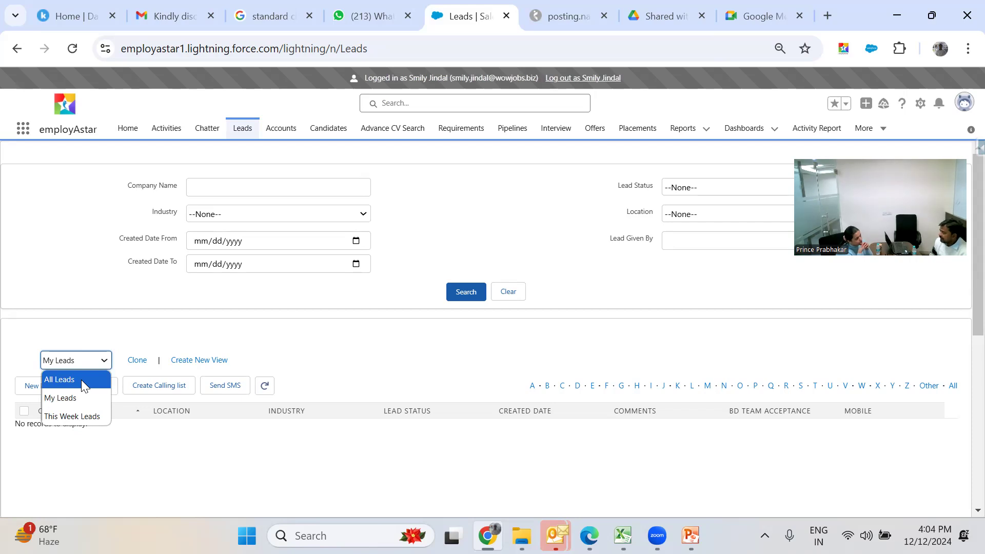
- Switch to the All Leads view and sort it by Company Name from A to Z
left_click(81, 380)
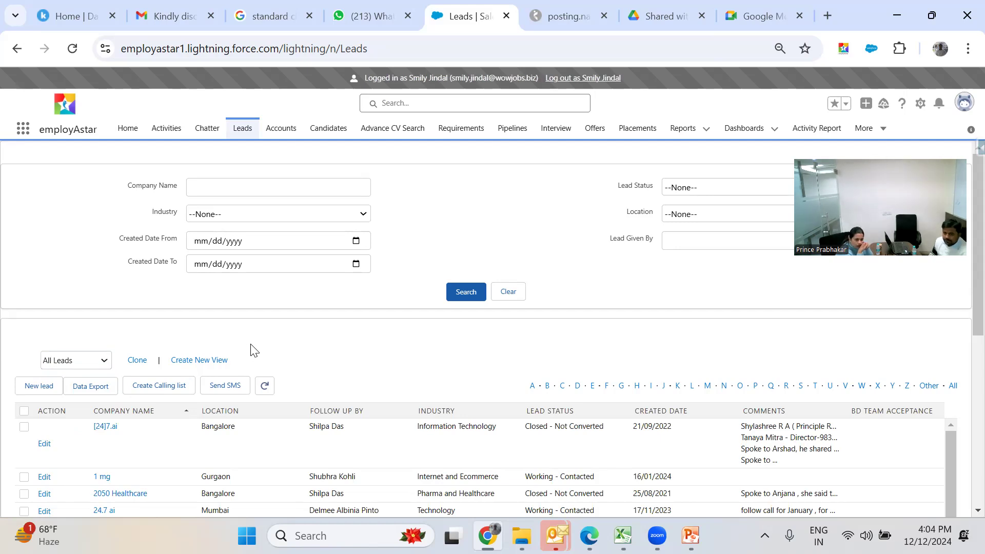
scroll(252, 350, "down", 3)
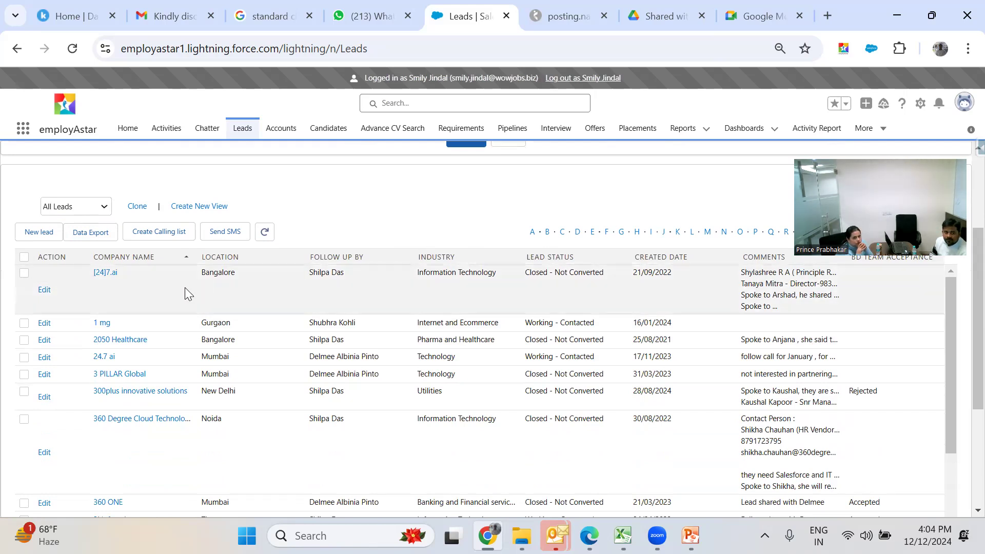
left_click(139, 259)
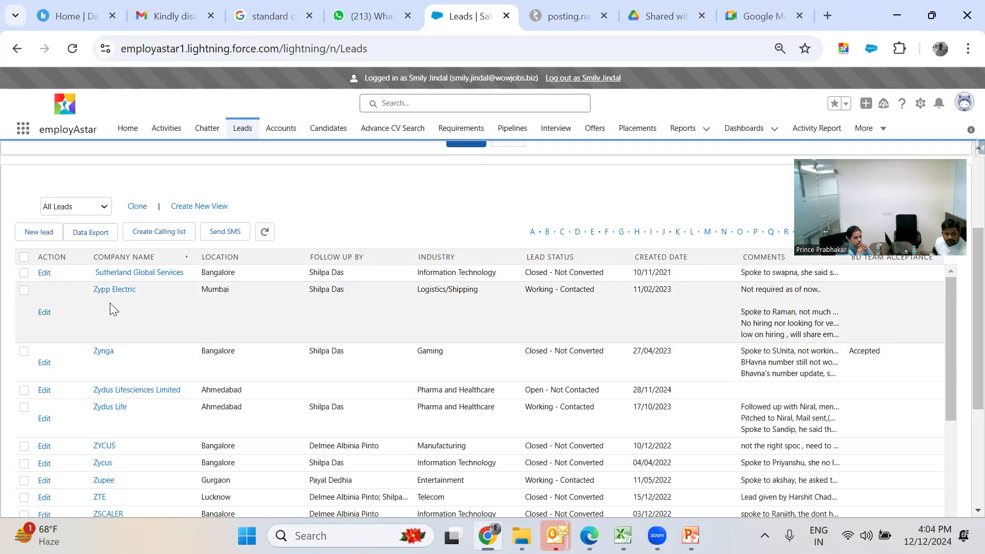
scroll(136, 385, "down", 2)
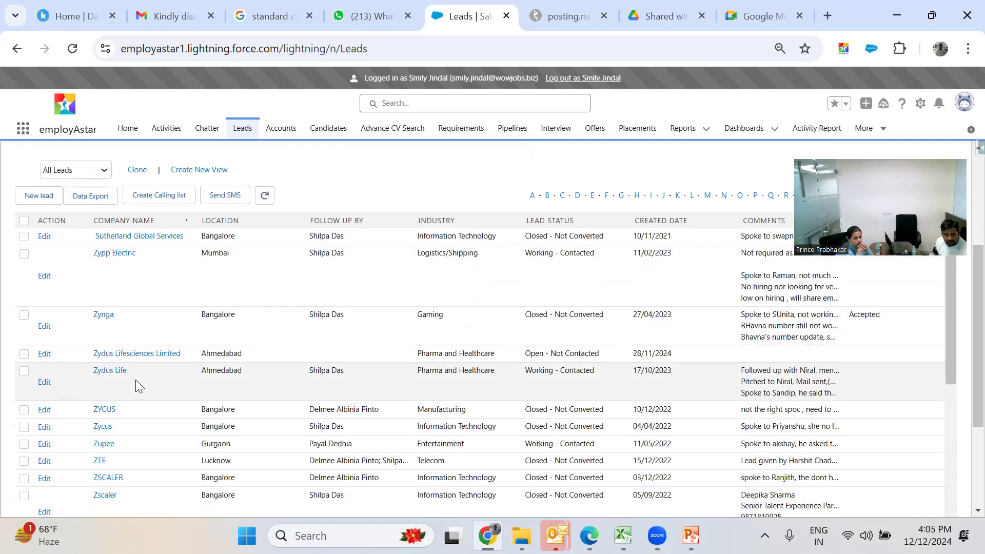
scroll(136, 380, "down", 1)
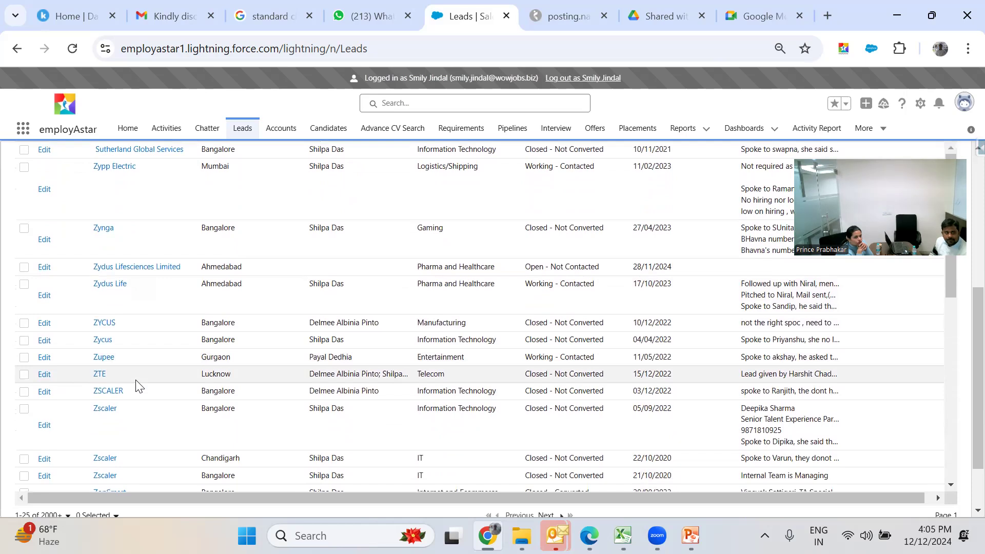
scroll(136, 380, "up", 1)
scroll(135, 384, "up", 1)
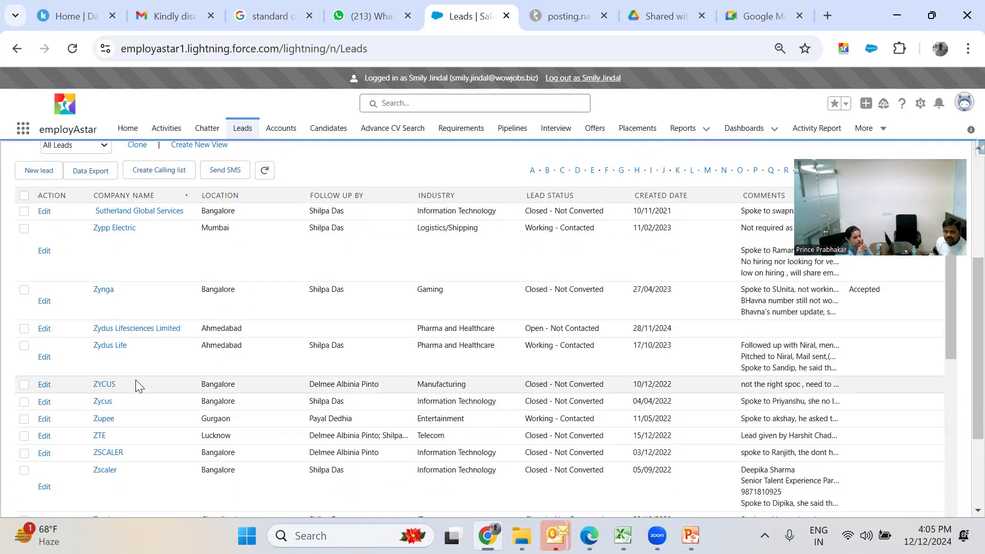
scroll(136, 380, "down", 3)
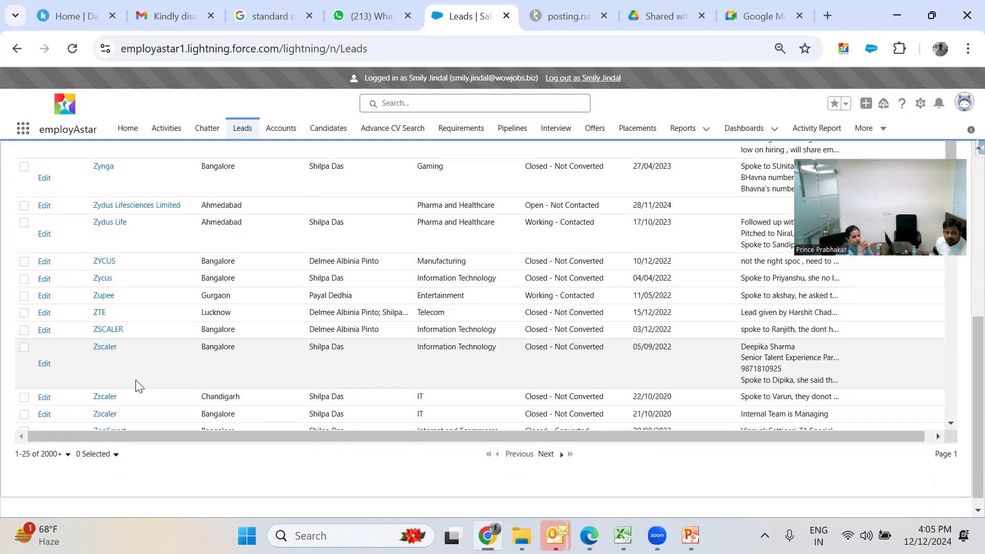
scroll(136, 384, "up", 4)
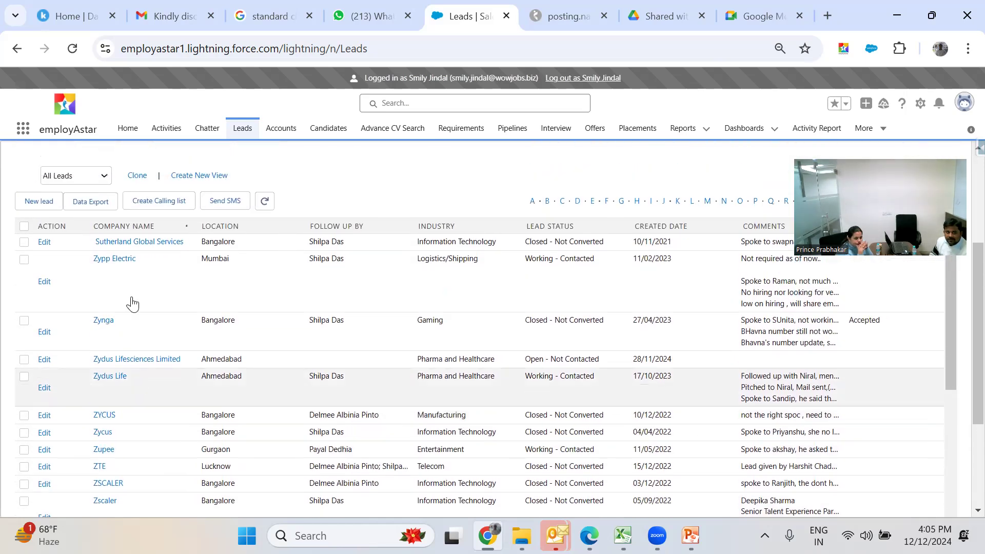
left_click(128, 227)
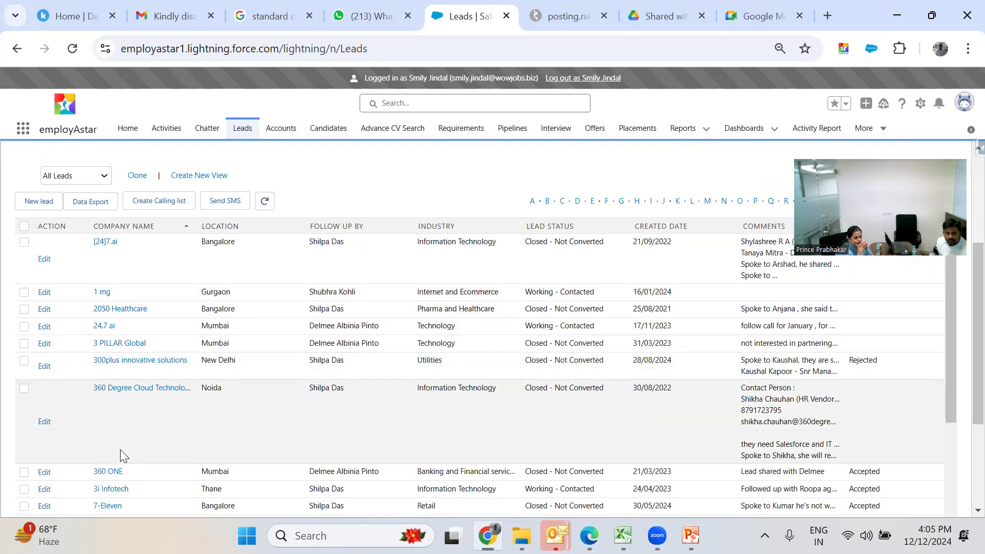
scroll(120, 450, "down", 3)
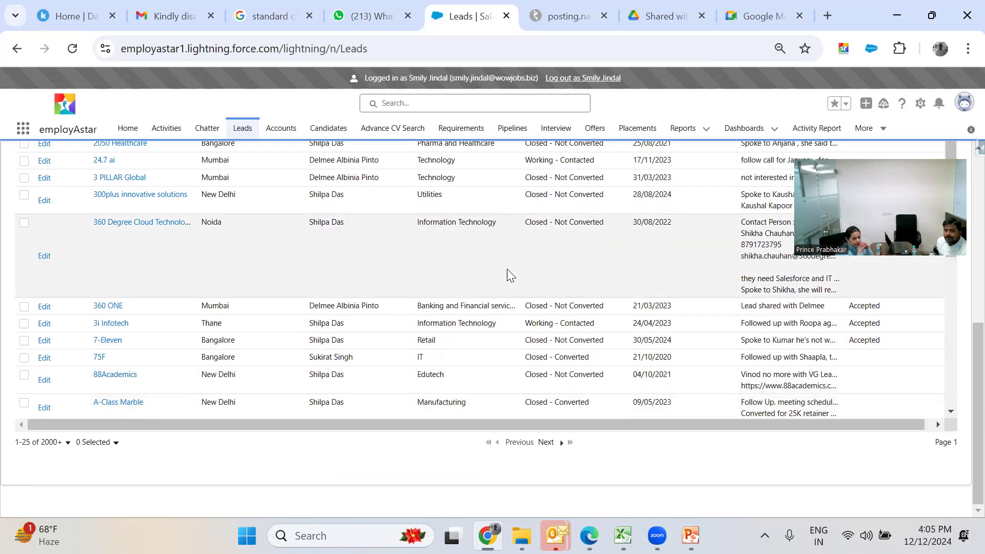
scroll(507, 272, "up", 1)
scroll(507, 267, "up", 4)
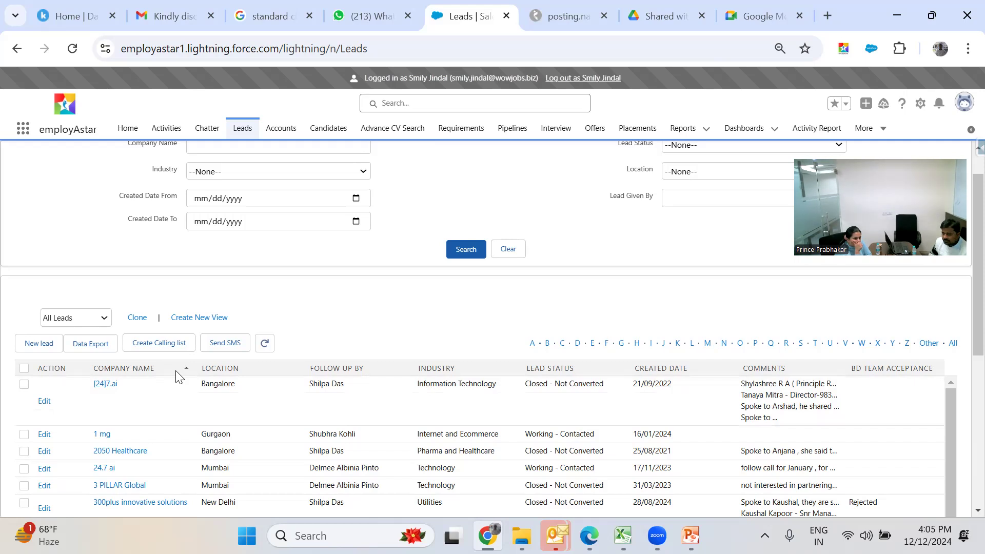
left_click(547, 345)
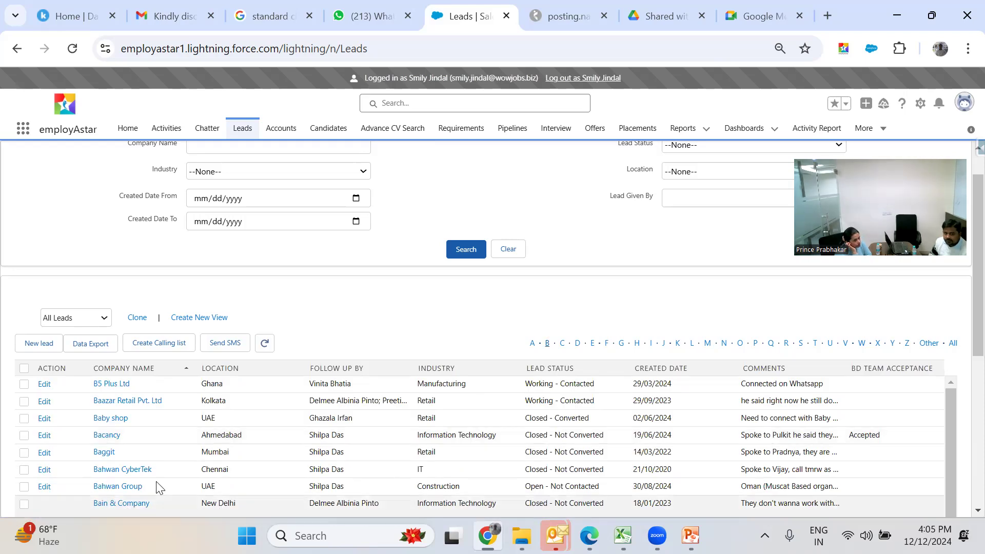
scroll(158, 486, "down", 5)
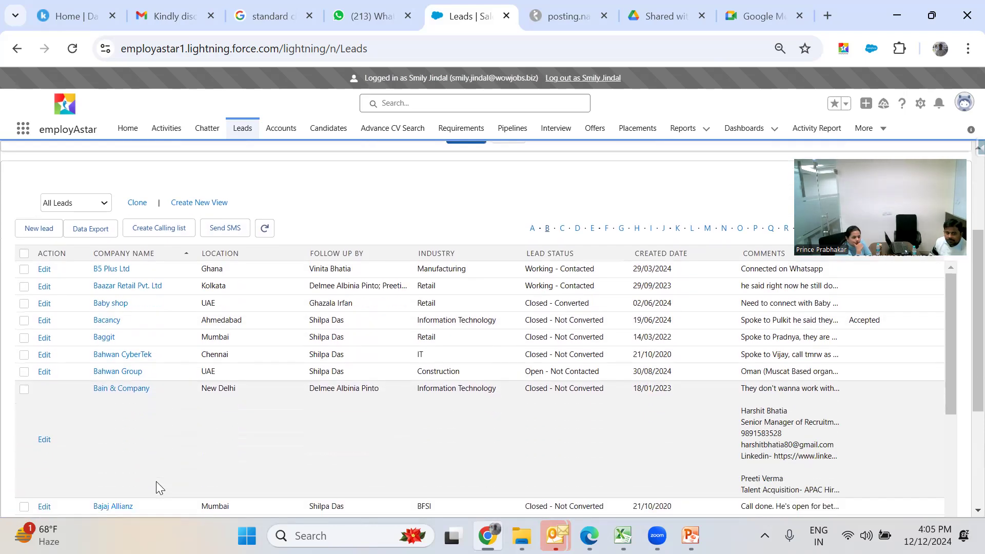
scroll(157, 484, "up", 6)
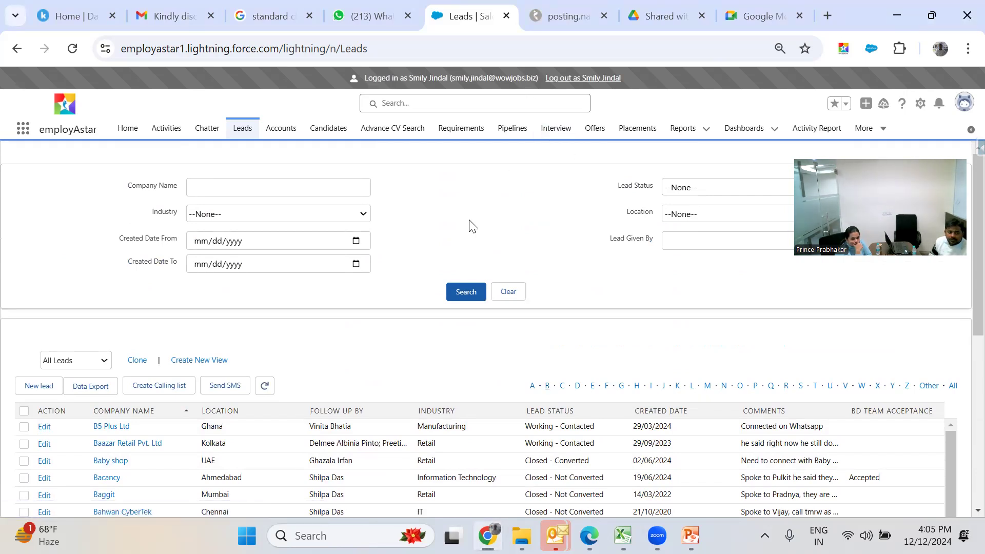
- Start a new 'Working Leads' view limited to My Leads, filtering on Lead Status
left_click(181, 361)
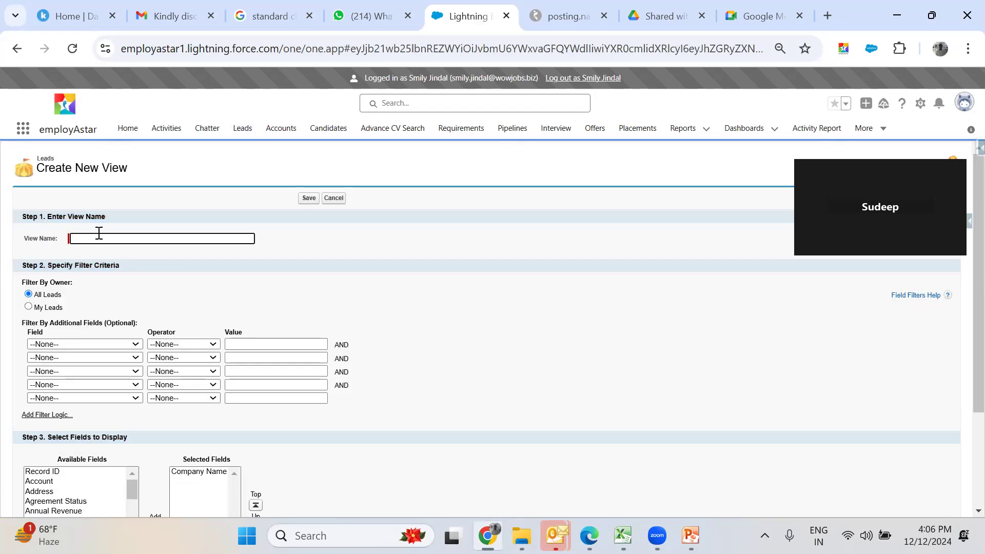
type("Working Leads")
left_click(29, 307)
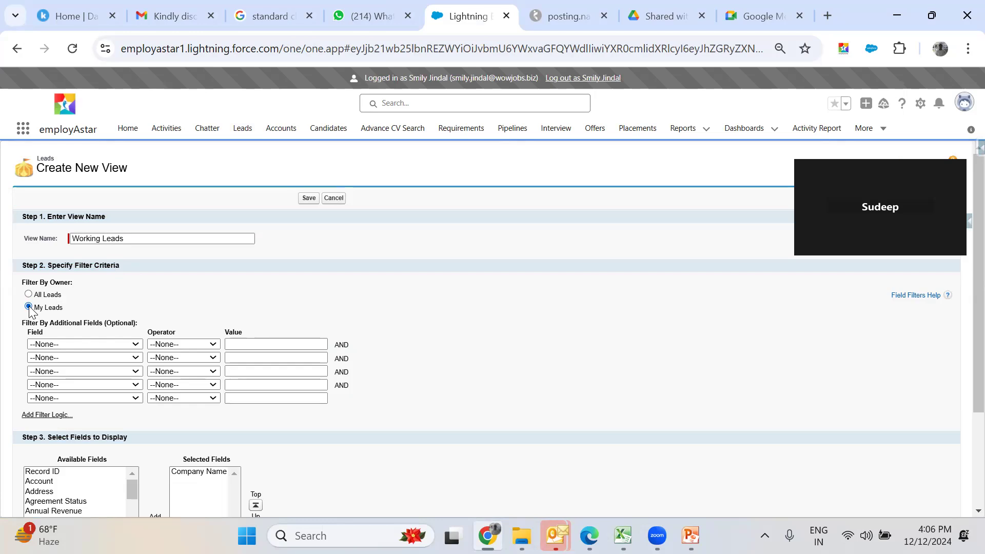
left_click(71, 346)
type("le")
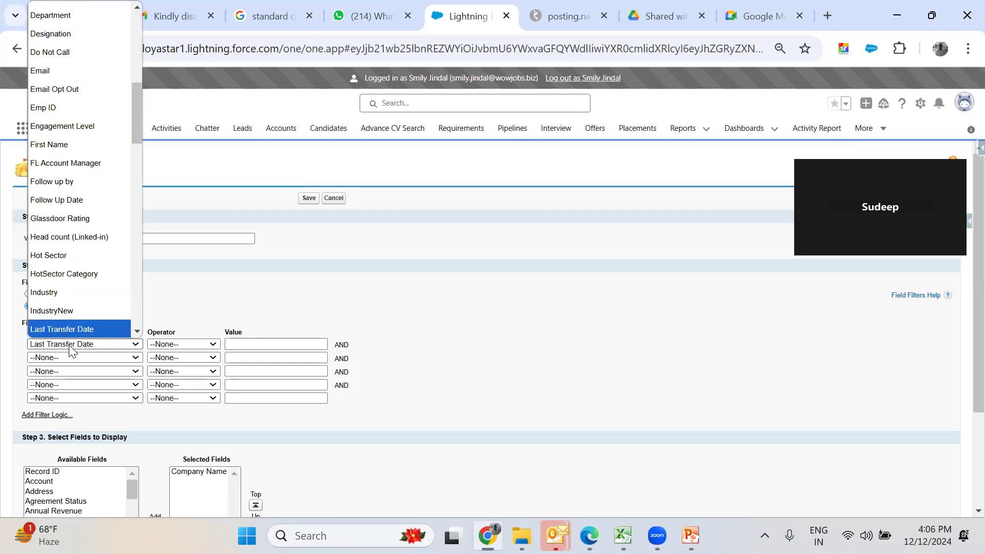
key("Down")
key("Down")
key("Down")
key("Down")
key("Down")
key("Down")
key("Down")
key("Down")
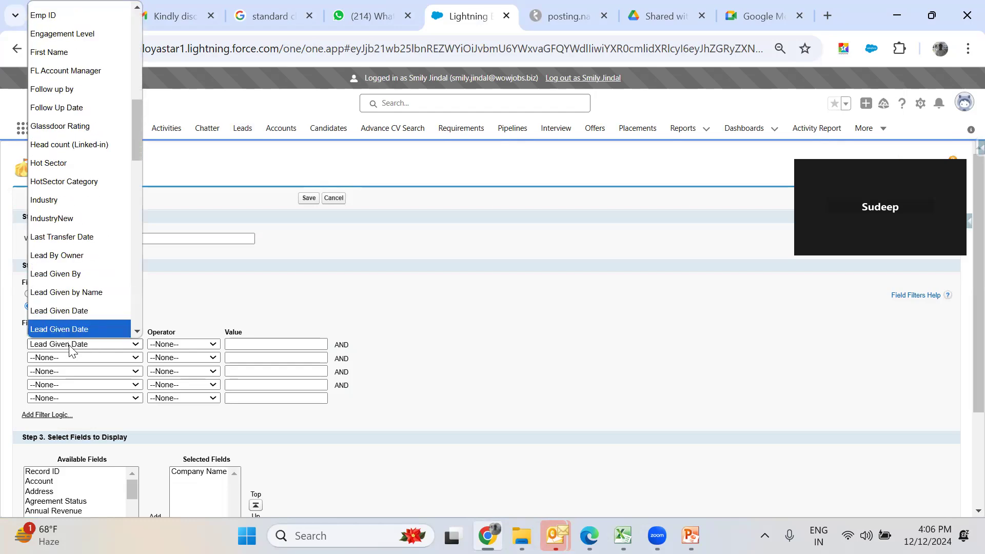
key("Down")
key("Down")
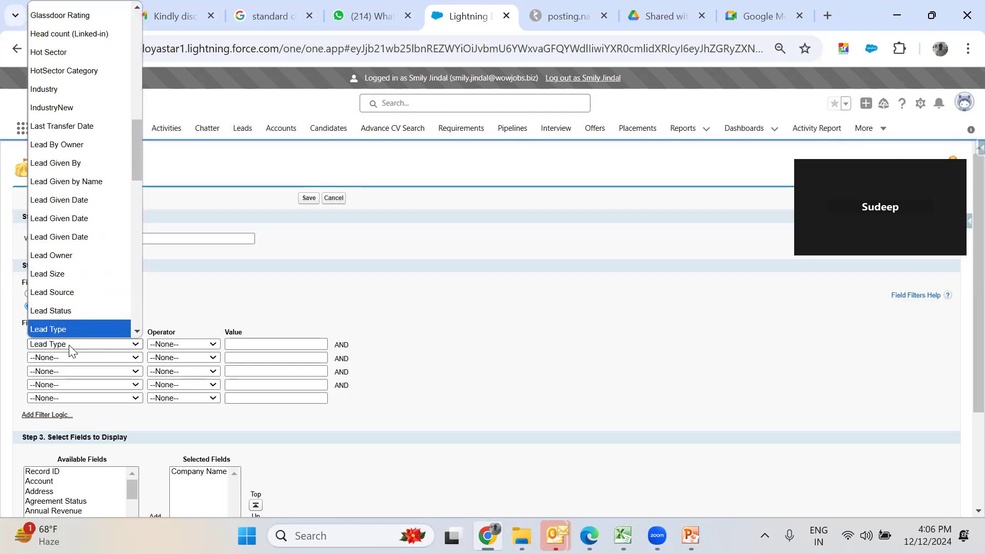
key("Up")
key("Return")
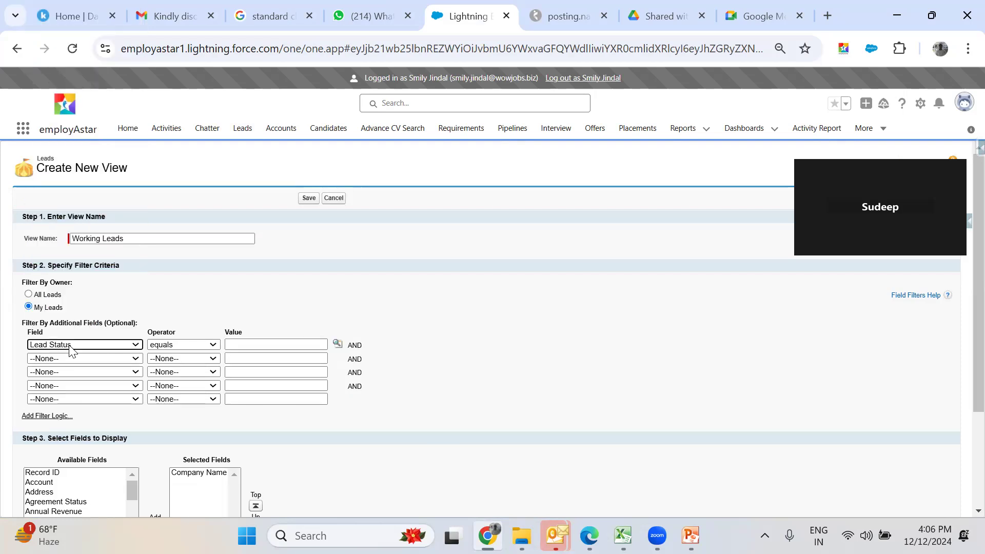
- Set the filter value to Working - Contacted and rename the view 'My Working Leads'
left_click(338, 344)
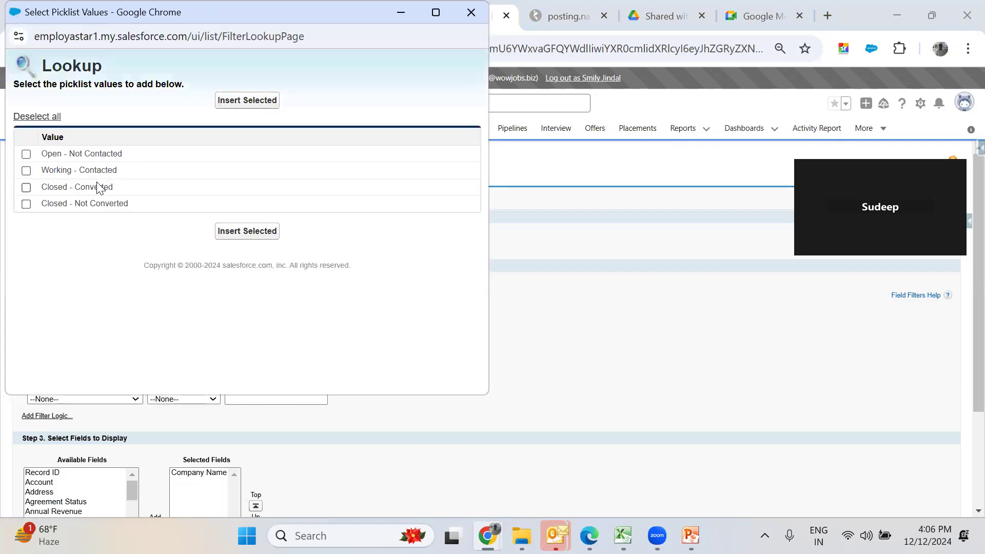
left_click(109, 175)
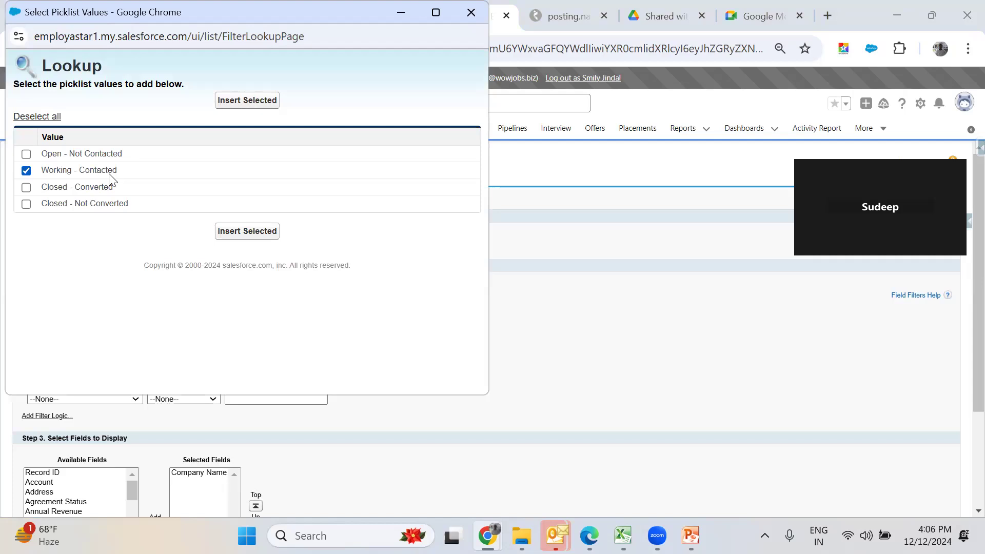
left_click(261, 236)
left_click(95, 238)
type("My Working Leads")
left_click(403, 424)
scroll(404, 423, "down", 2)
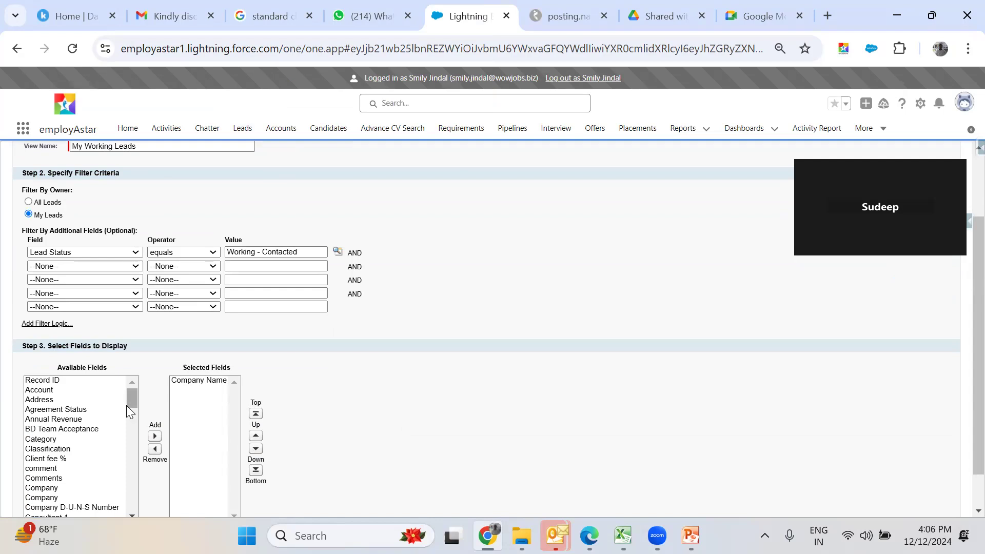
- Add Created Date to the displayed columns and save the view
left_click(101, 410)
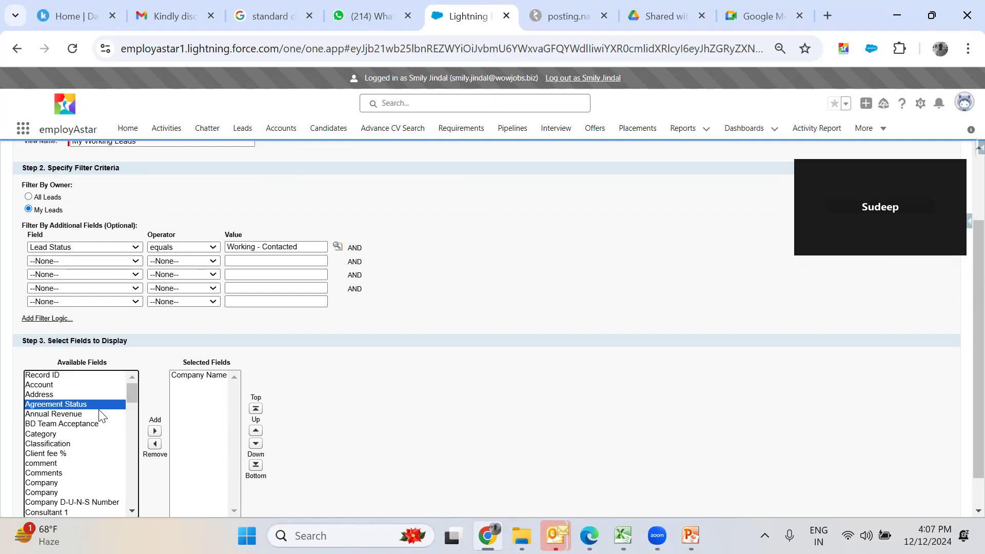
key("i")
key("Down")
key("Down")
key("Up")
key("Up")
key("Down")
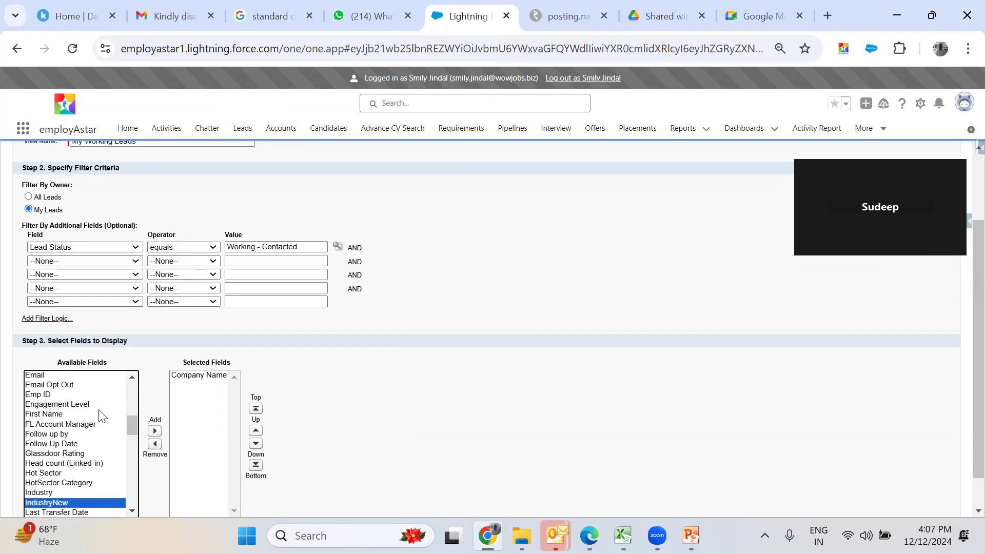
key("c")
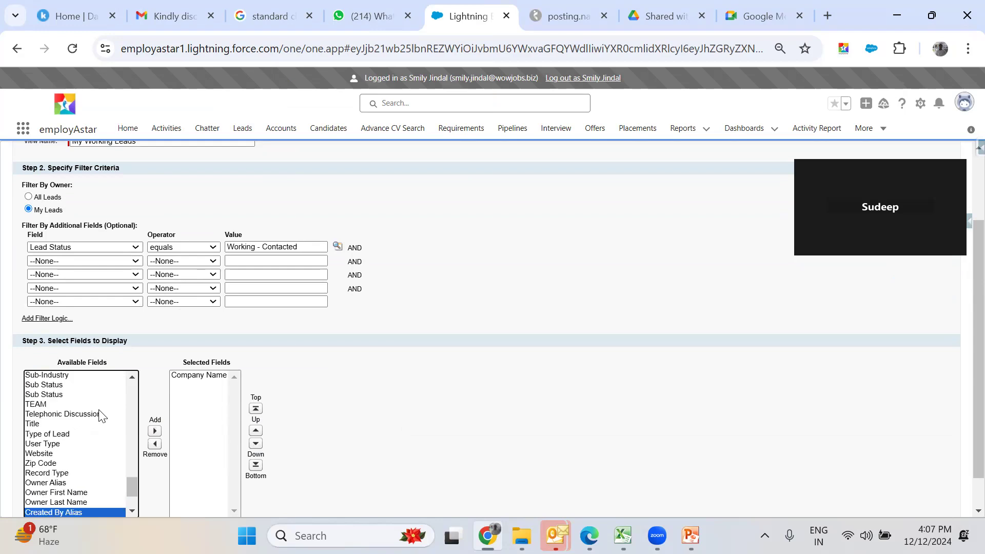
key("Down")
key("Down")
key("Down")
key("Up")
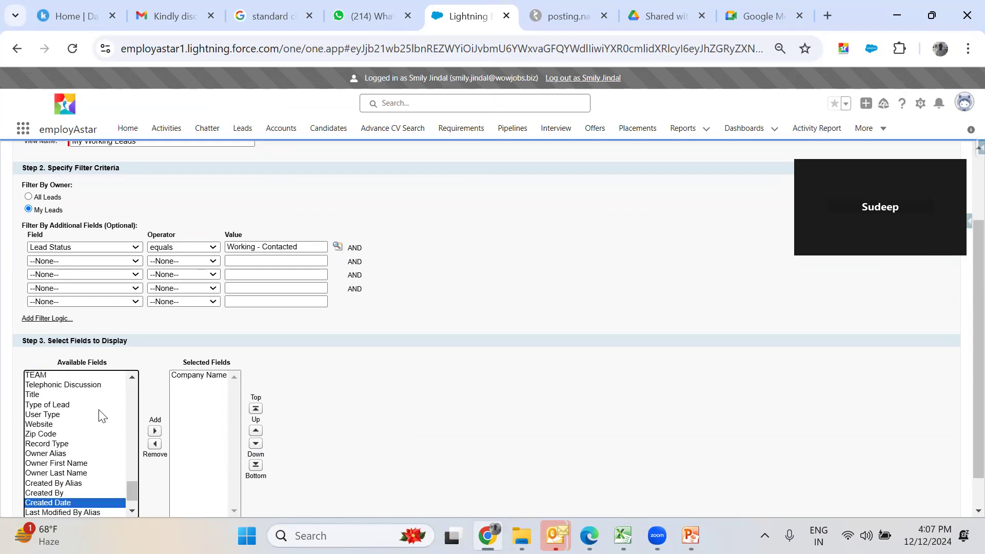
left_click(155, 432)
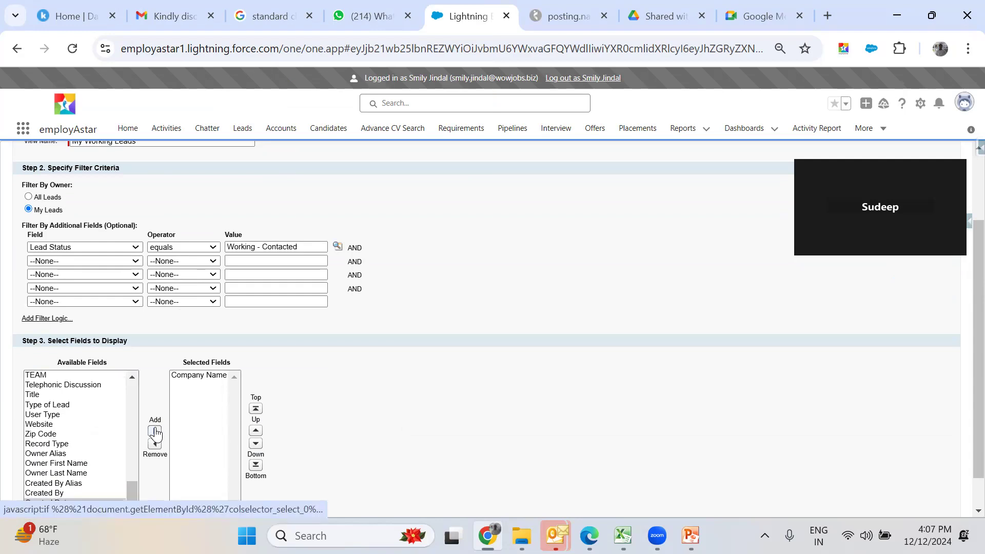
left_click(408, 386)
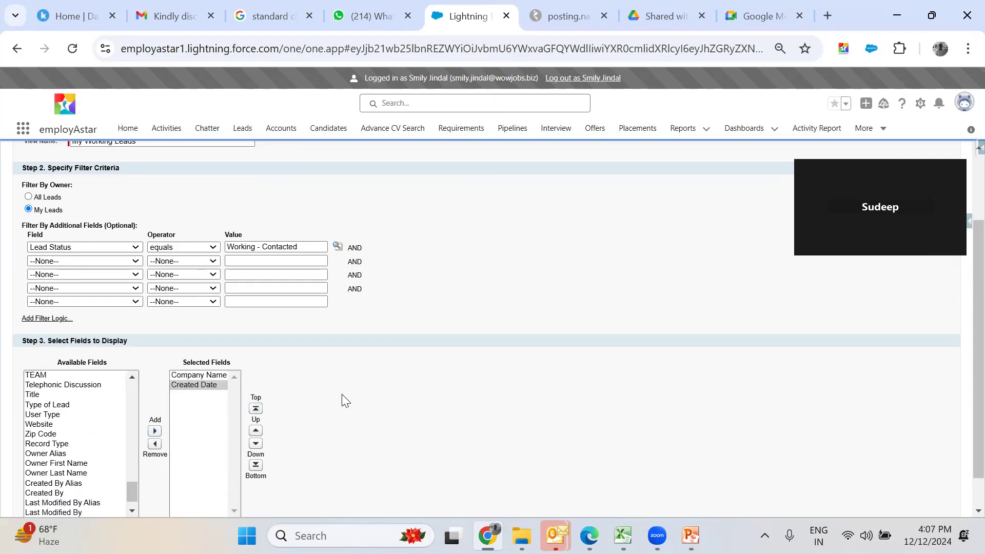
scroll(344, 400, "down", 1)
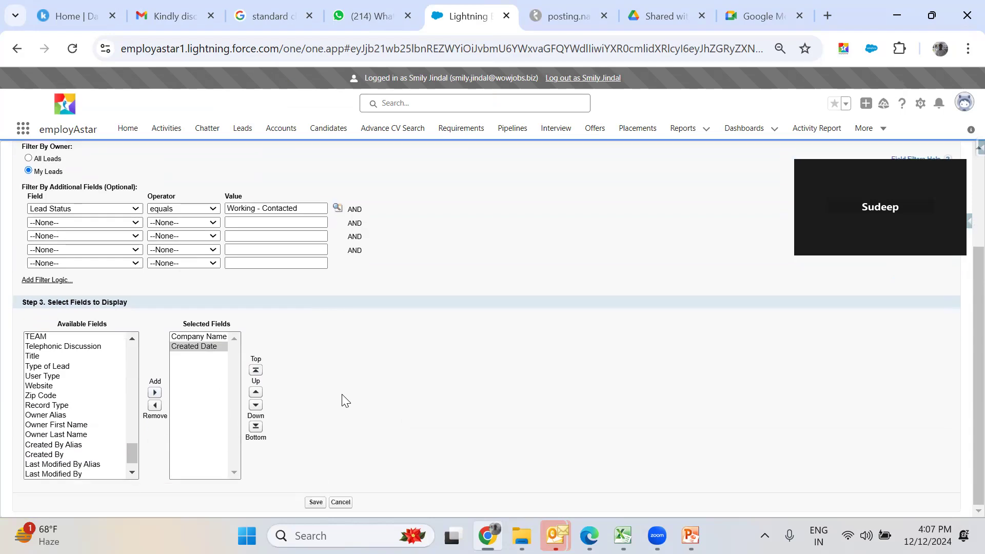
left_click(315, 502)
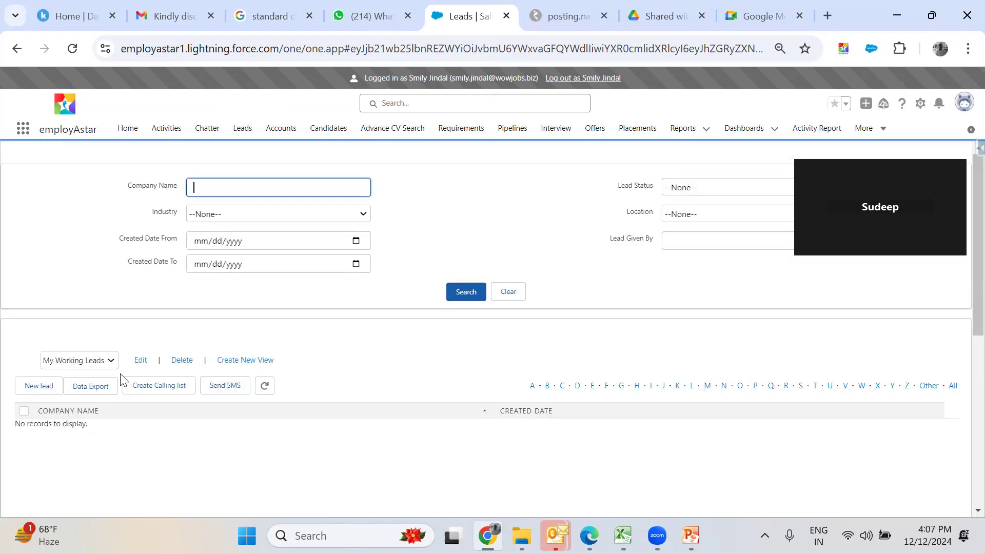
- Select My Working Leads in the lead views dropdown
left_click(111, 365)
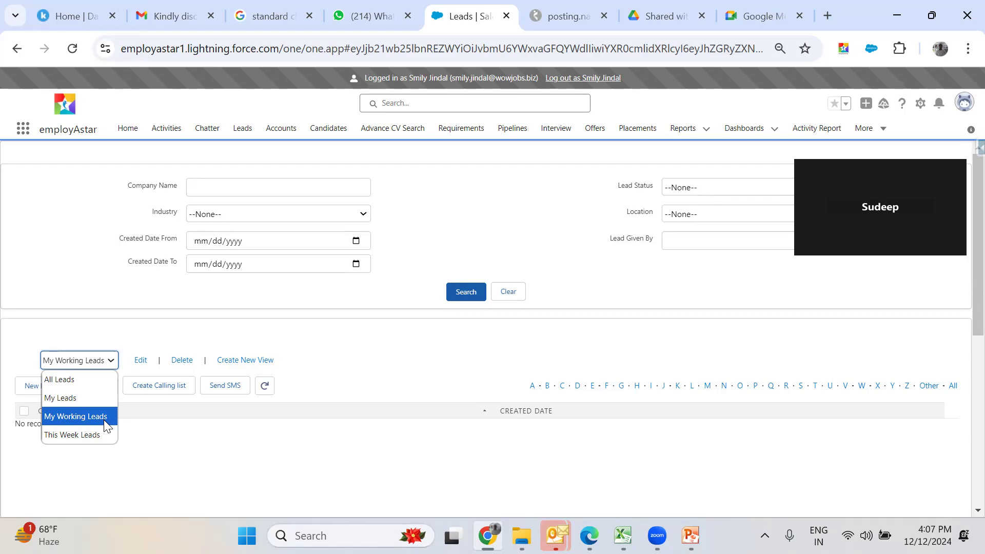
left_click(129, 295)
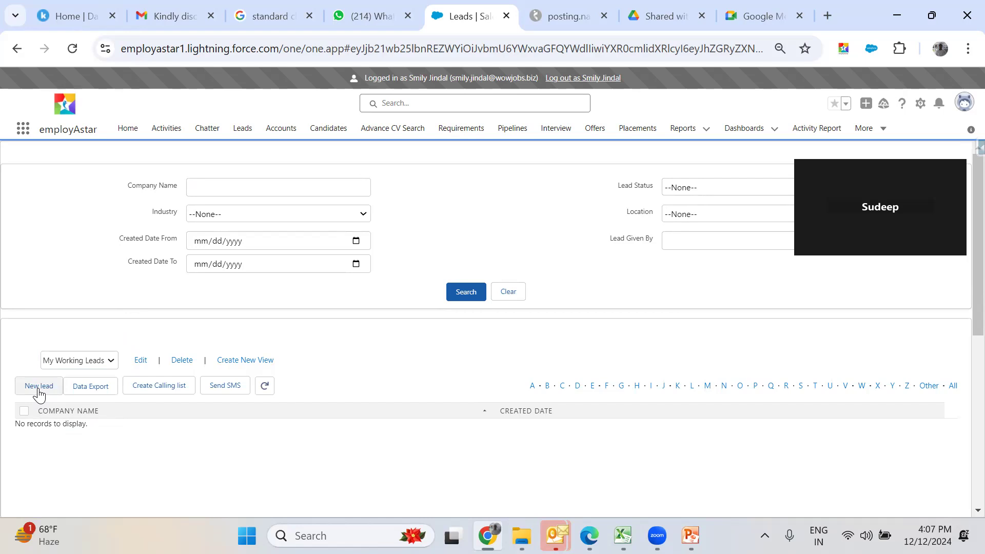
- Start a new Wow Lead with company name 'HDFC Bank Ltd.'
left_click(38, 392)
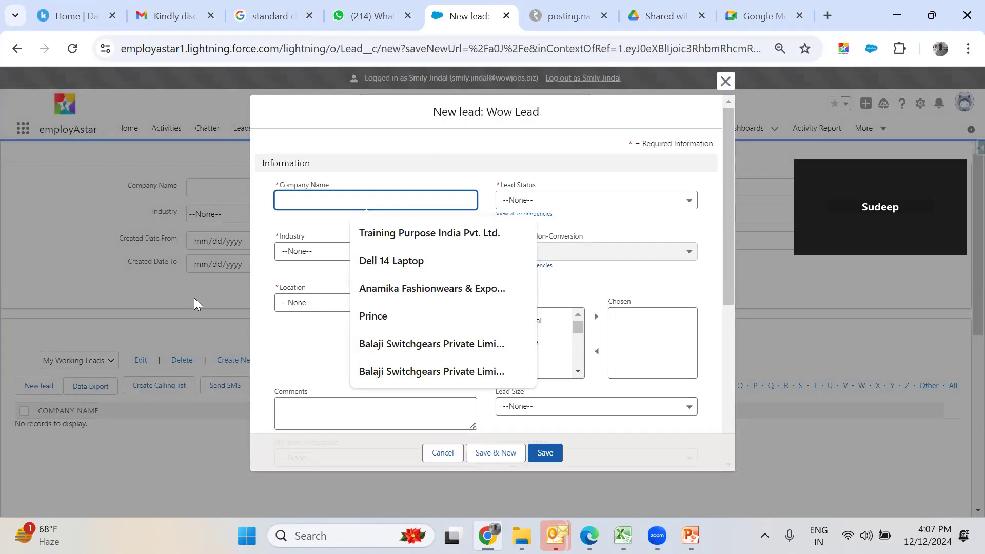
left_click(291, 333)
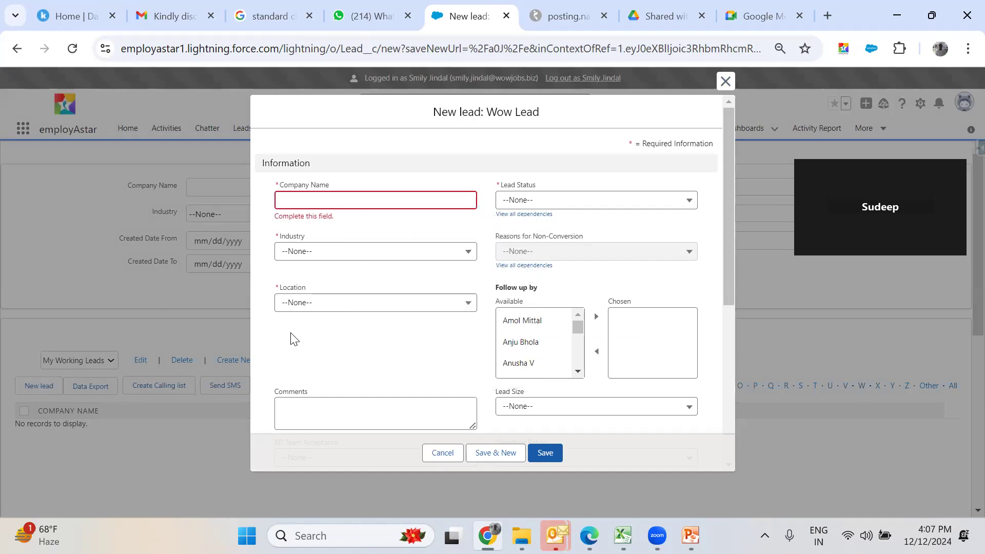
left_click(281, 203)
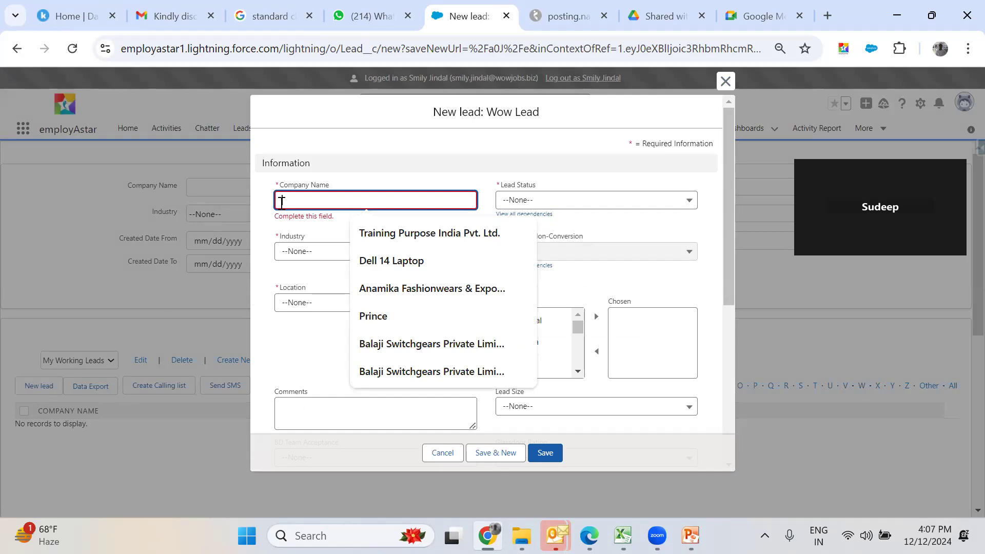
type("TID")
type("Ba")
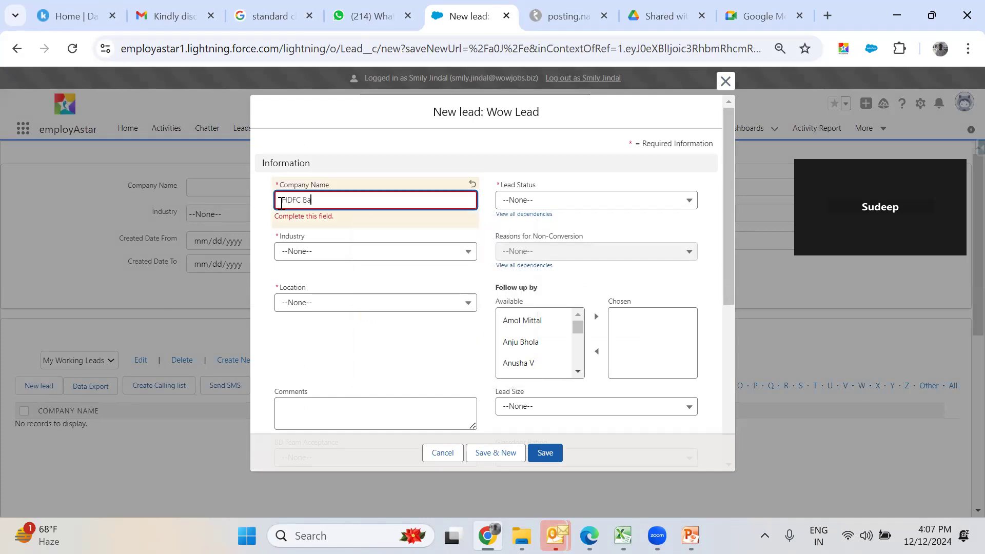
type("nk Ltd.")
left_click(555, 201)
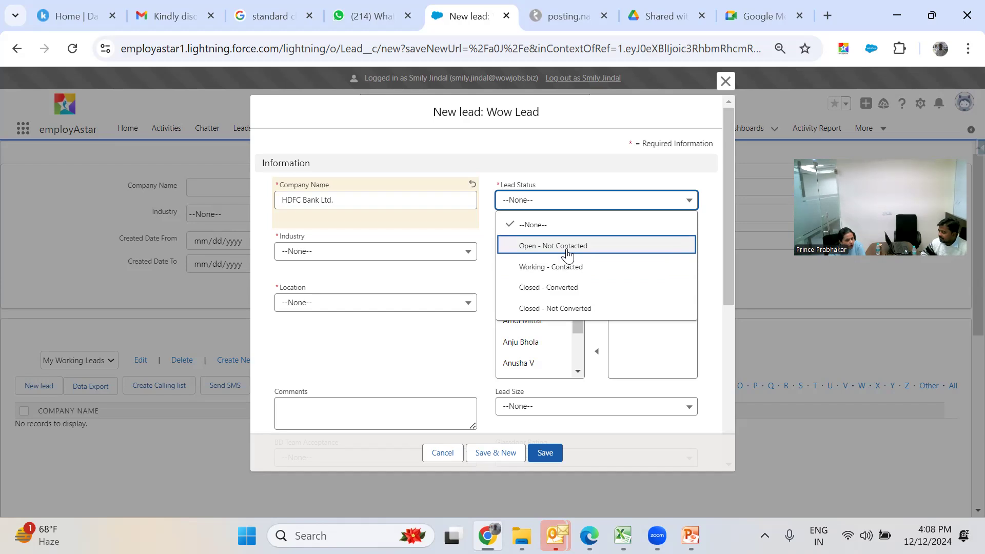
- Set Industry to Banking and Financial services and Lead Status back to Open - Not Contacted
left_click(567, 252)
left_click(443, 259)
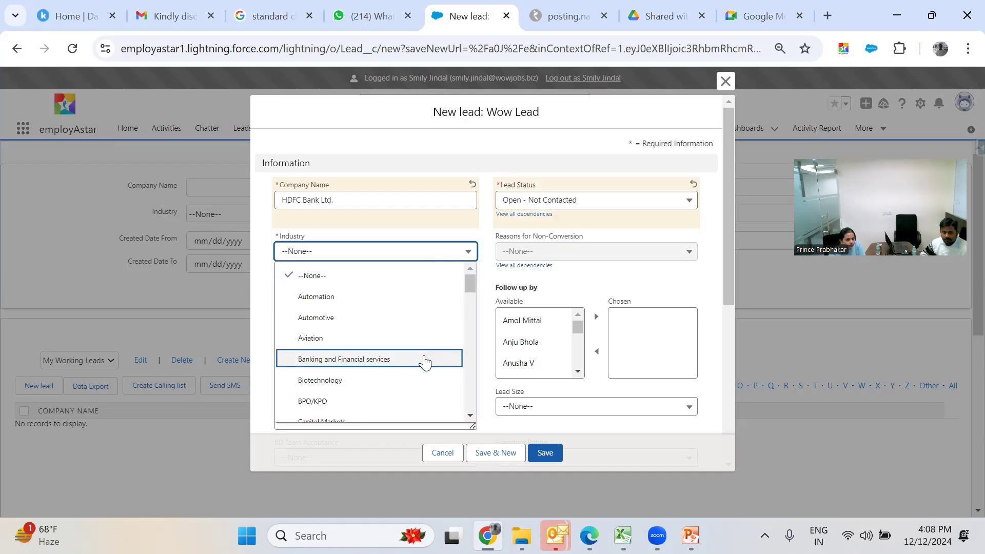
left_click(425, 363)
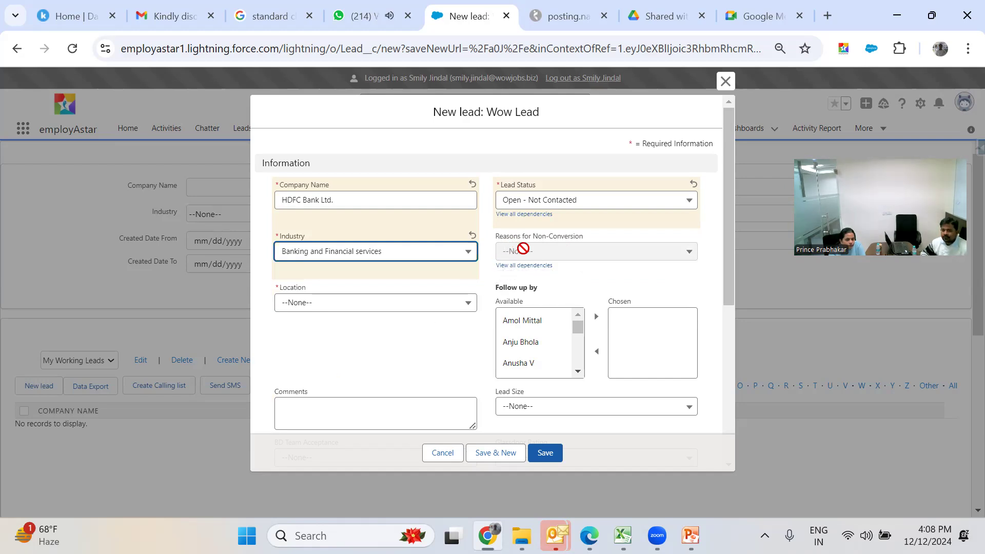
left_click(547, 204)
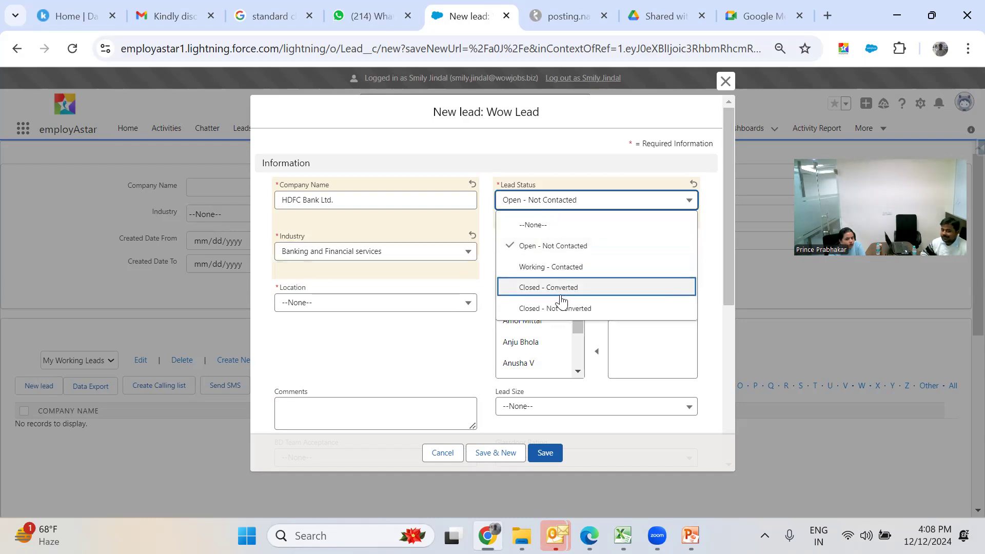
left_click(562, 309)
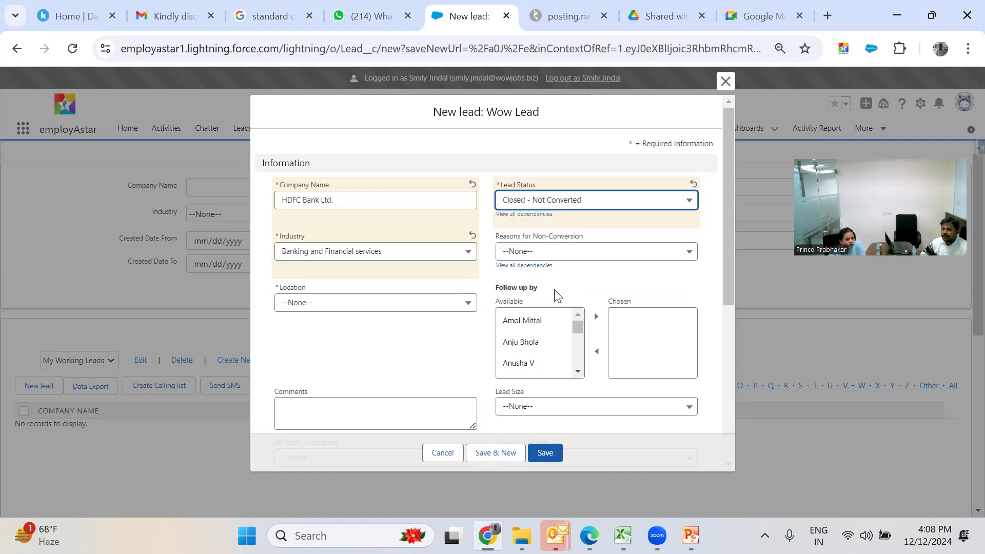
left_click(567, 259)
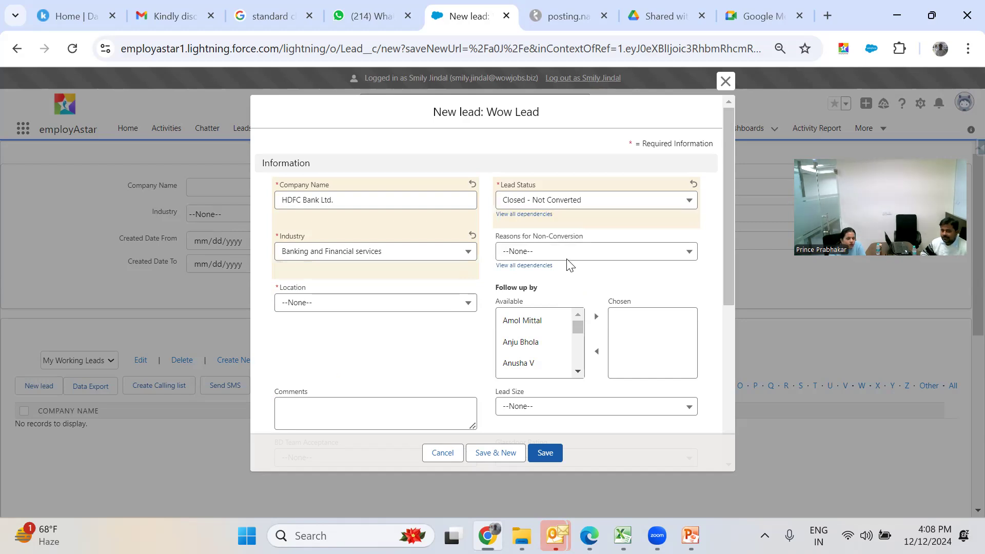
left_click(583, 252)
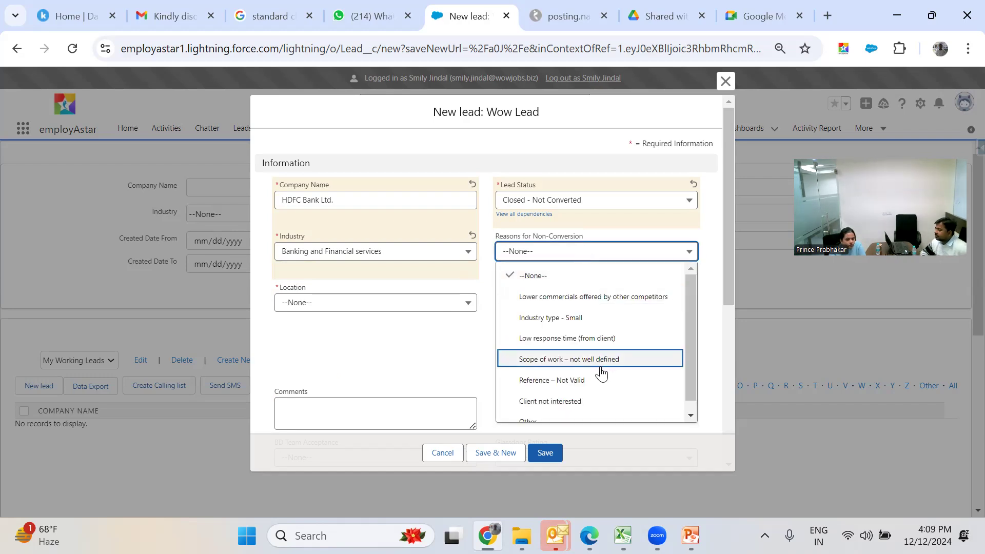
left_click(595, 274)
left_click(560, 200)
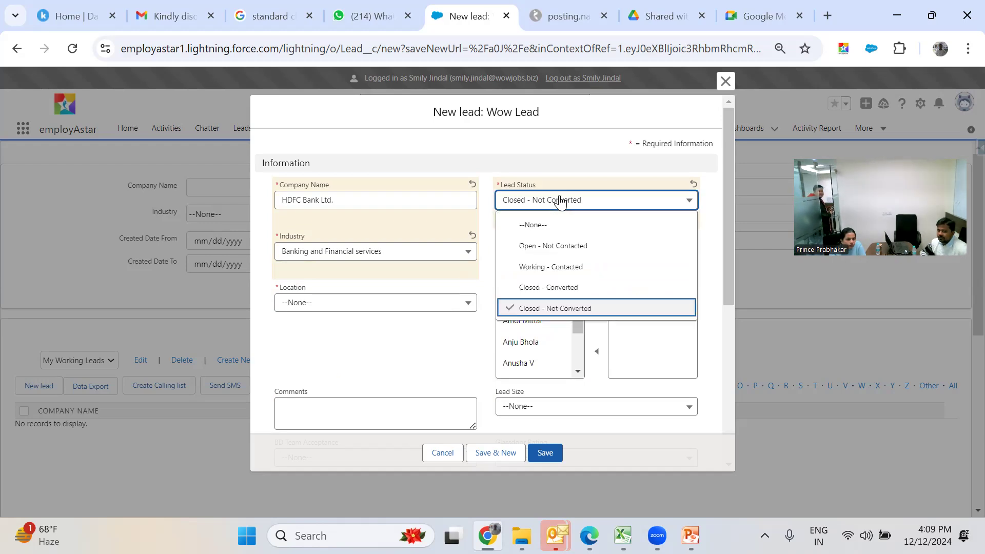
left_click(561, 247)
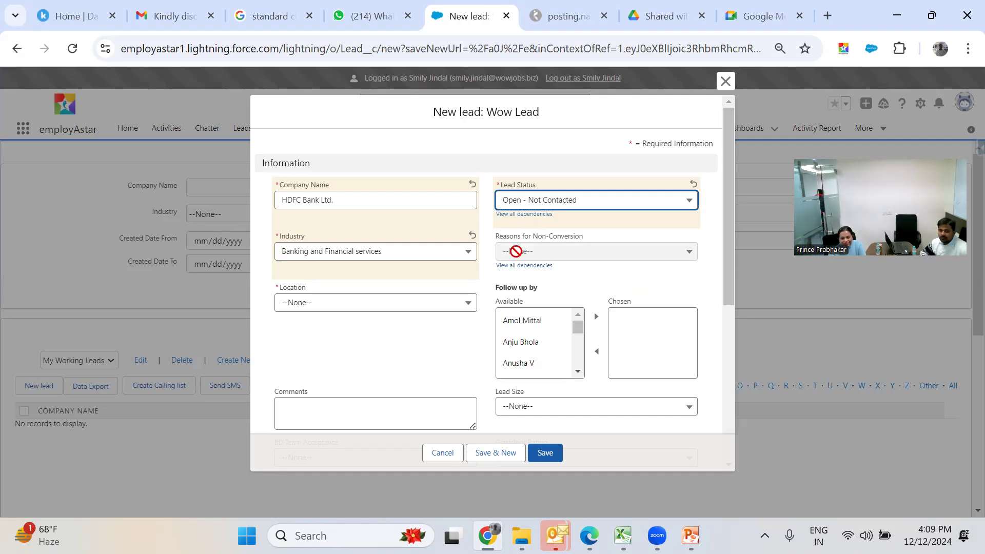
left_click(481, 294)
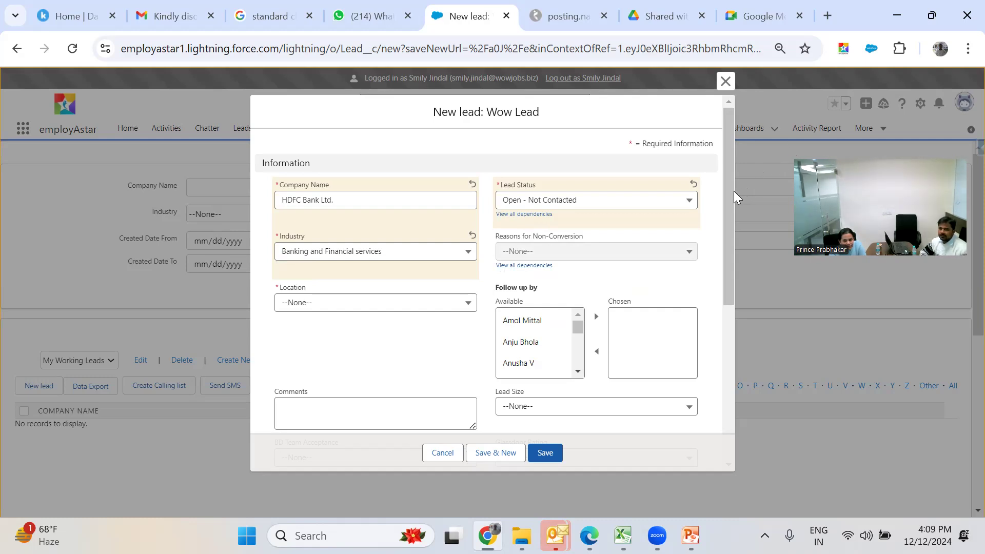
- Set the lead's Location to Gurgaon, replacing the first choice of New Delhi
scroll(729, 207, "down", 1)
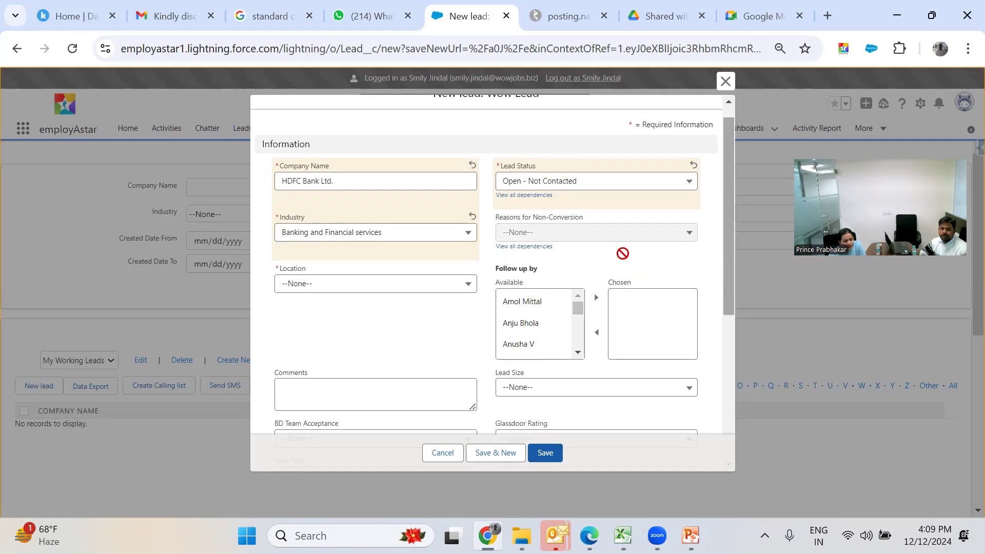
left_click(435, 289)
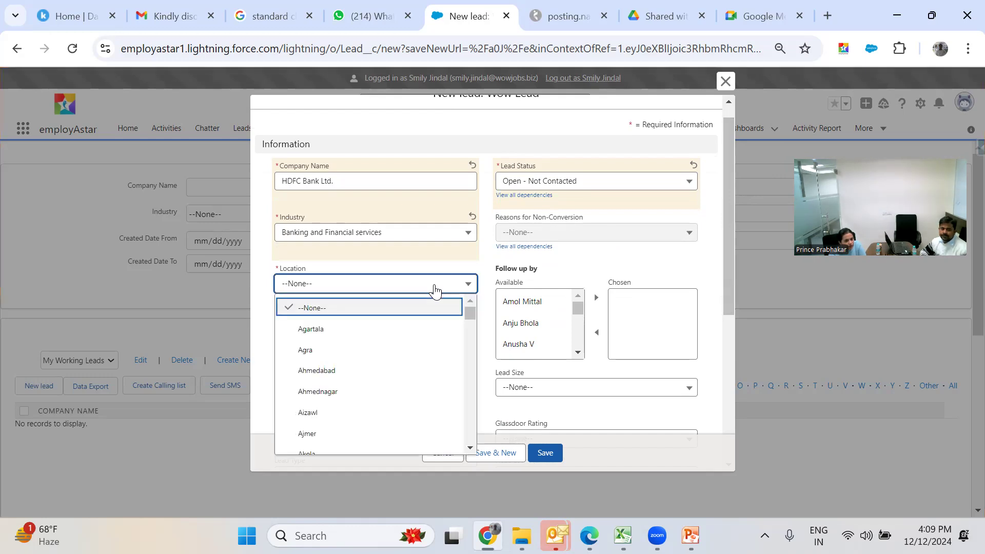
type("new")
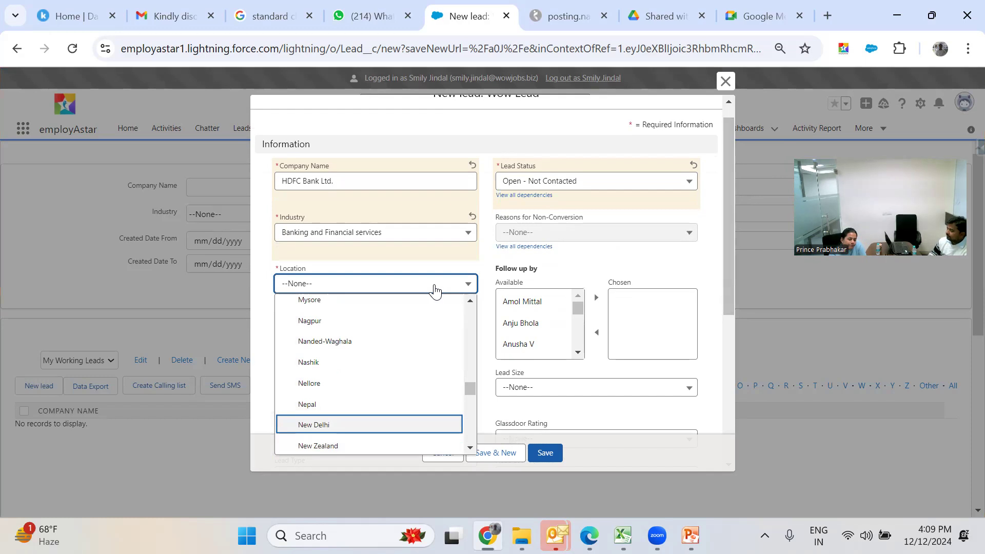
key("Return")
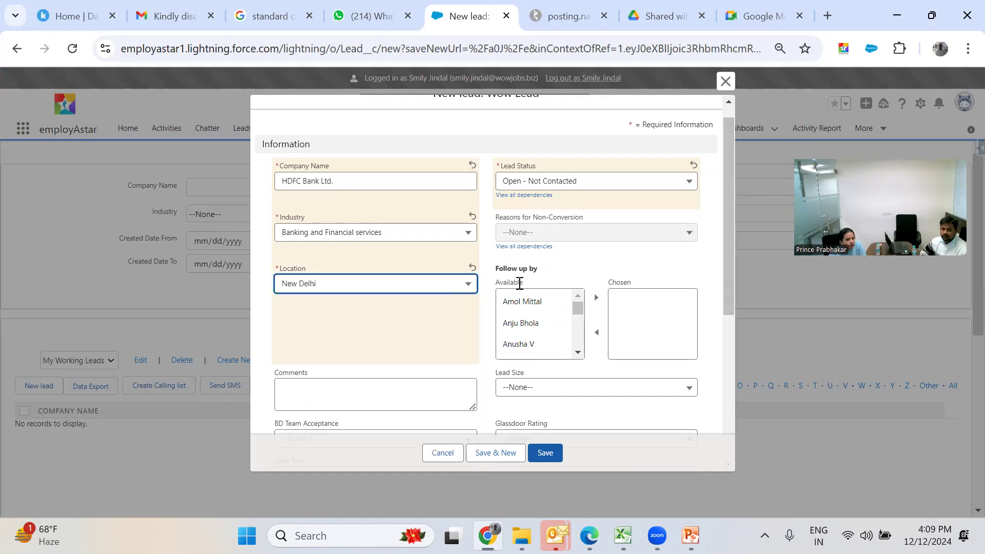
left_click(457, 288)
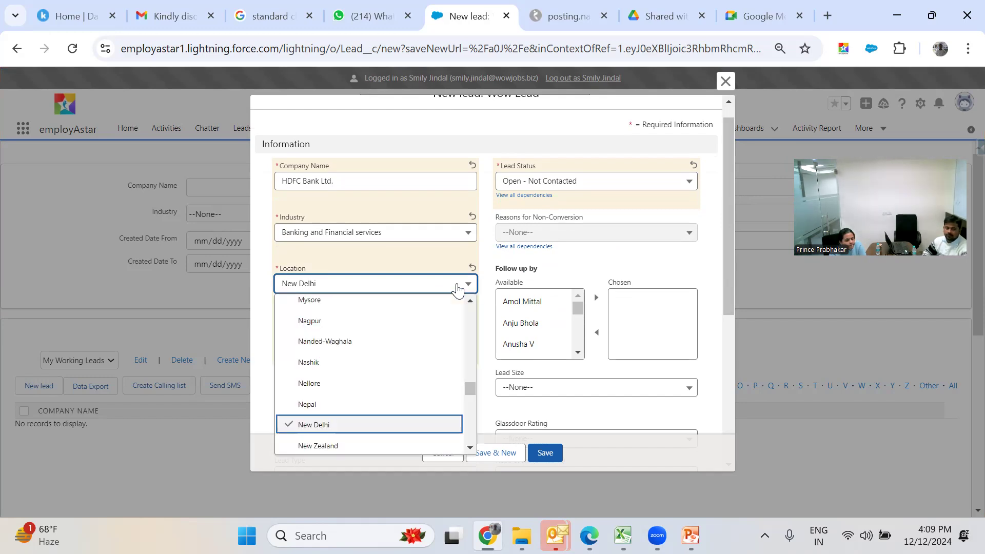
type("gu")
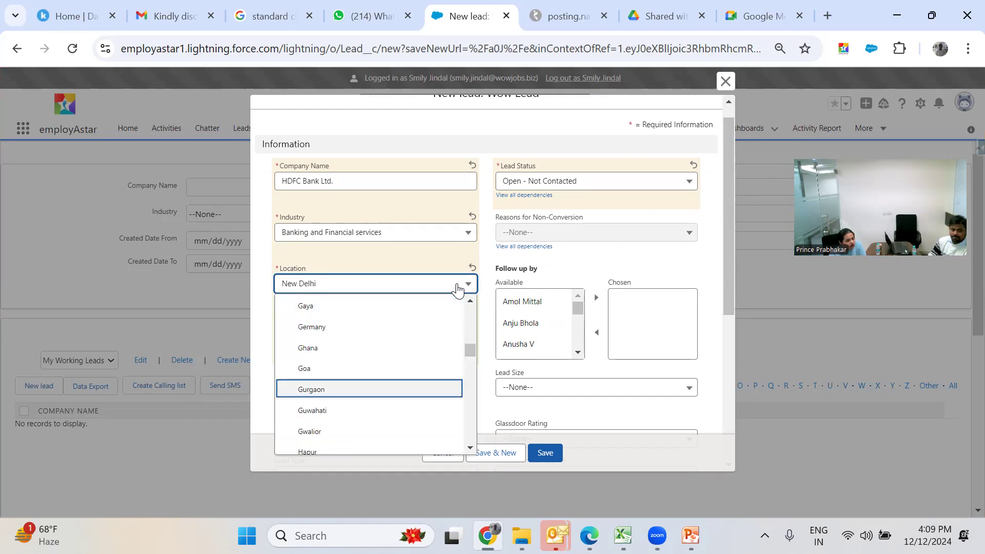
left_click(442, 387)
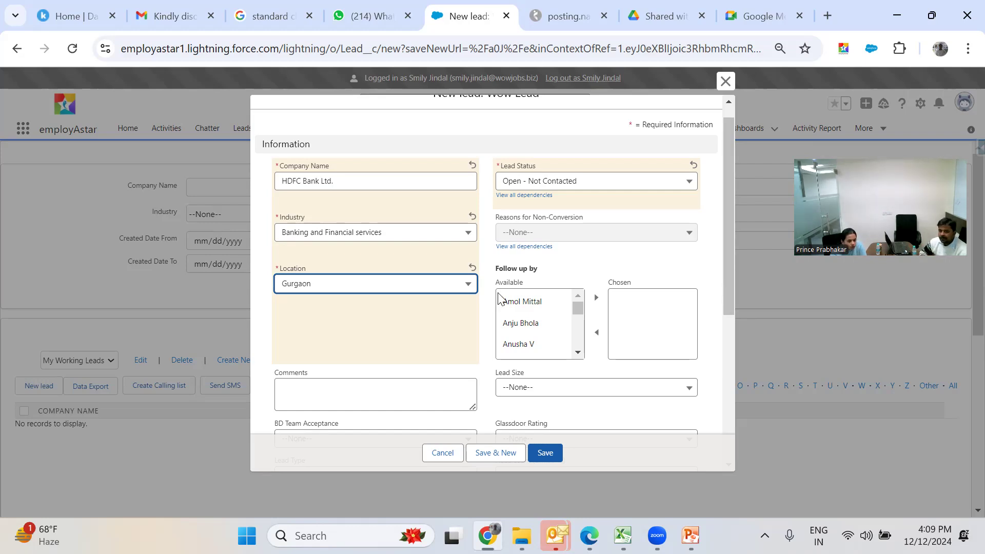
- Move the chosen team member from Available into Chosen under Follow up by
left_click(578, 354)
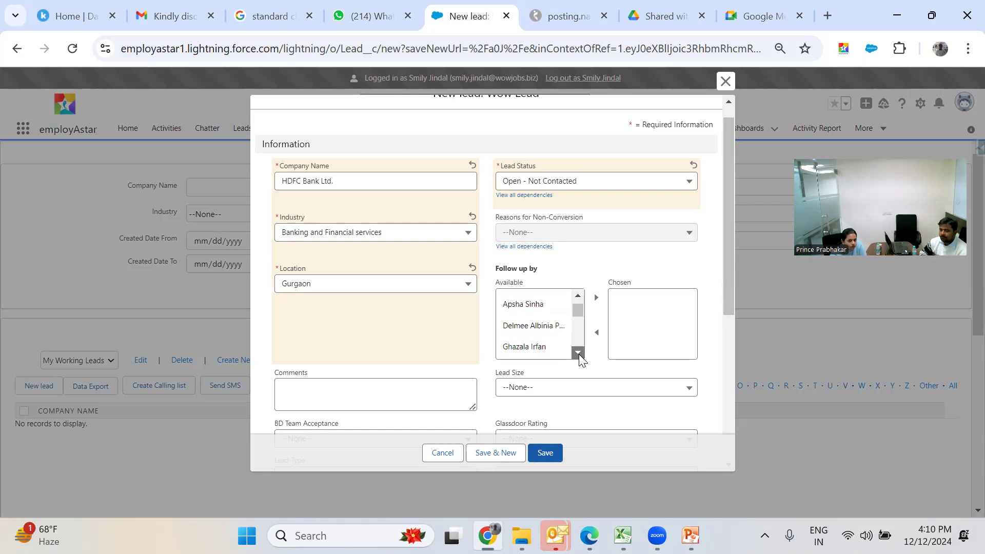
left_click_drag(578, 354, 579, 354)
left_click_drag(579, 299, 579, 299)
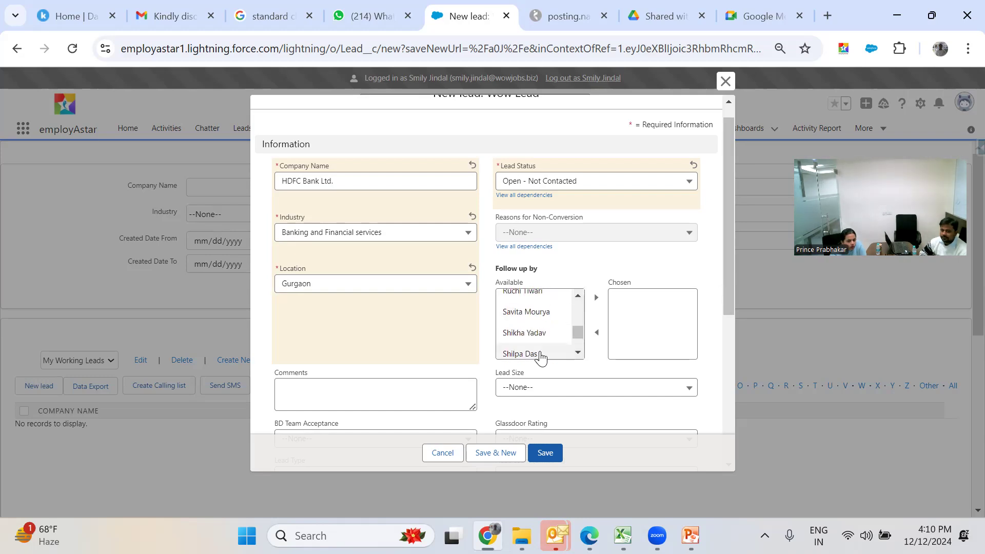
left_click(533, 354)
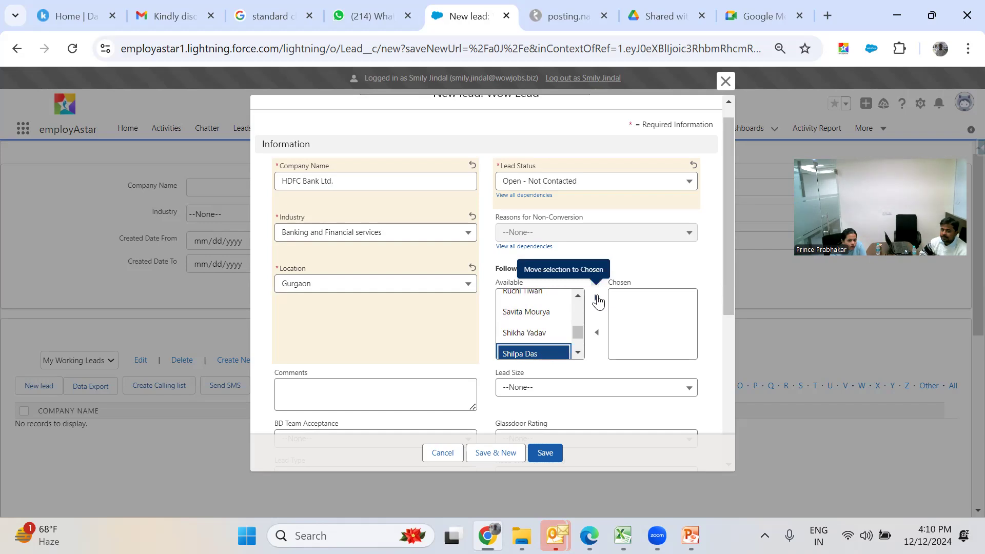
left_click(596, 299)
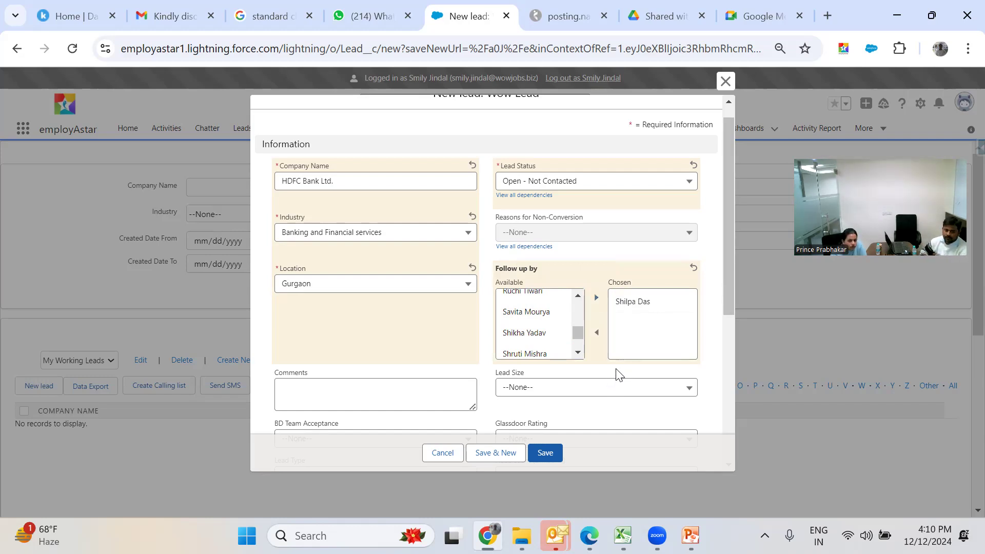
- Set Lead Size to Large and leave BD team acceptance at --None--
left_click_drag(730, 298, 740, 349)
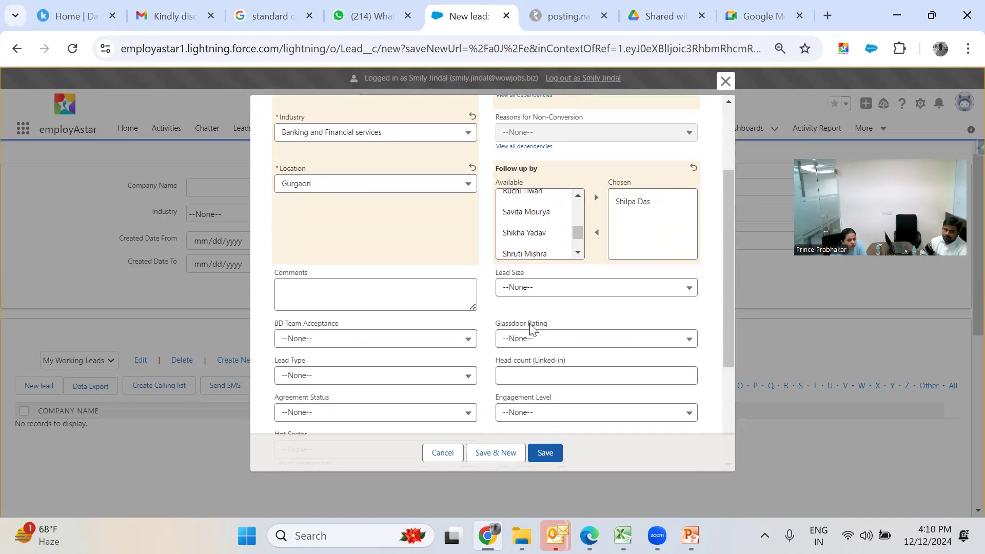
left_click(430, 296)
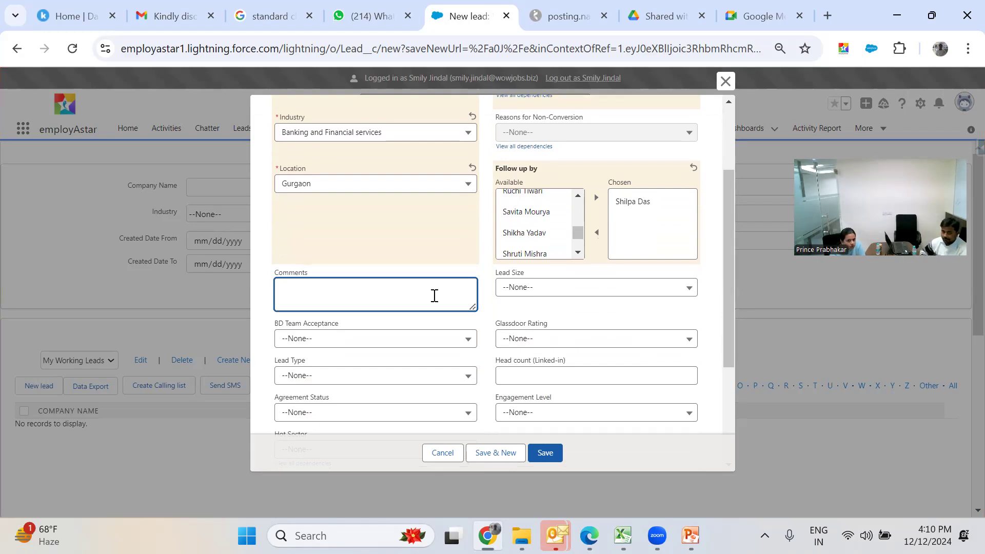
left_click(509, 297)
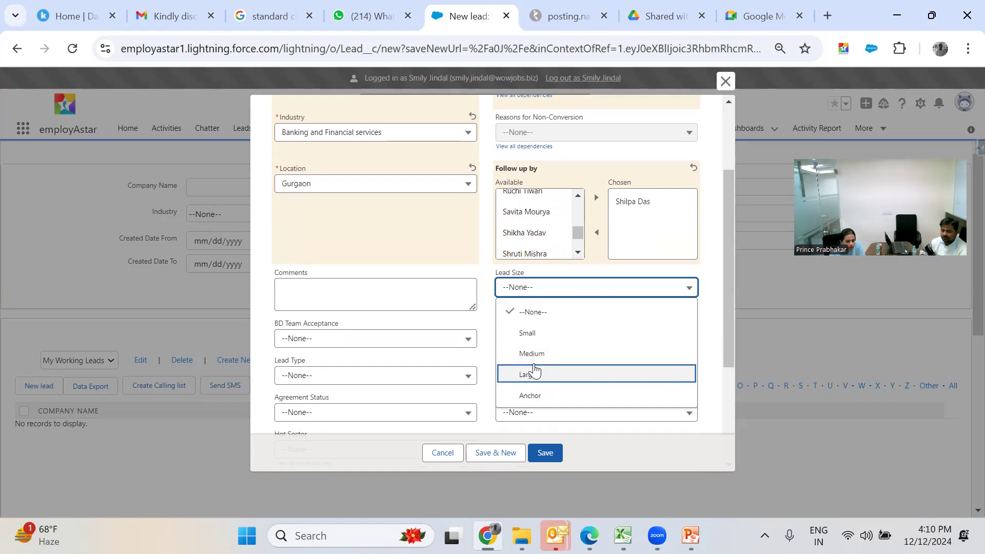
left_click(535, 372)
left_click(411, 351)
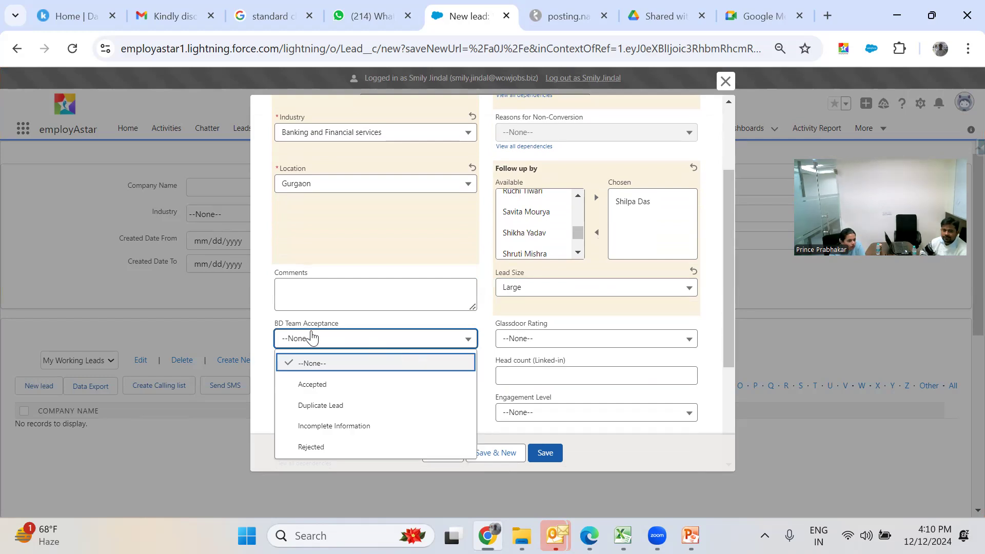
left_click(256, 331)
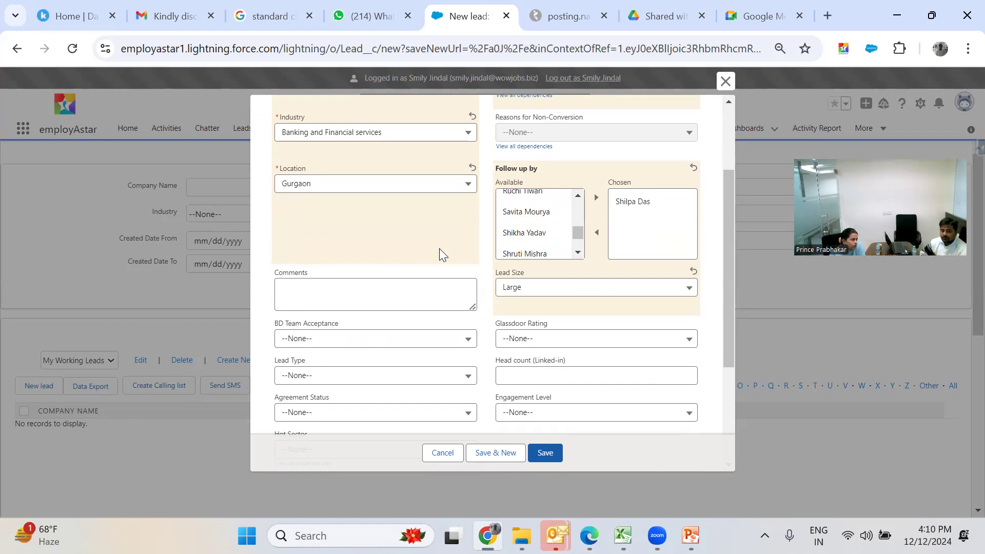
left_click(425, 339)
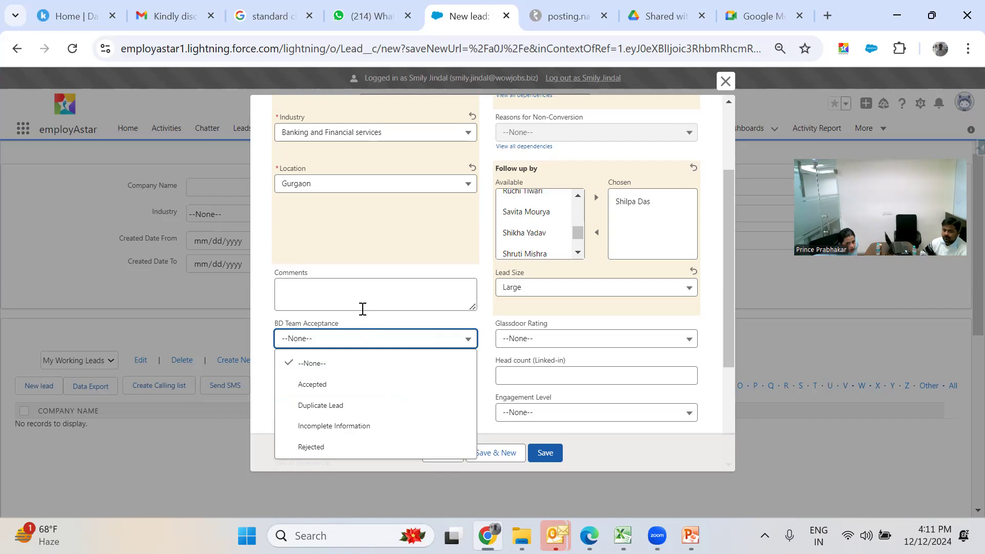
left_click(361, 336)
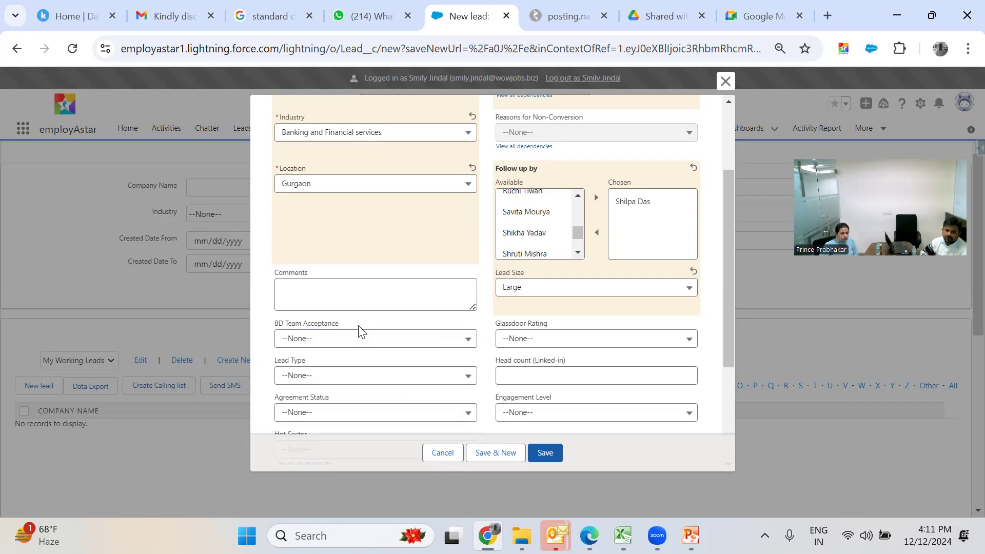
- Leave Glassdoor rating unset, set Lead Type to MNC and LinkedIn head count to 1000
left_click(536, 341)
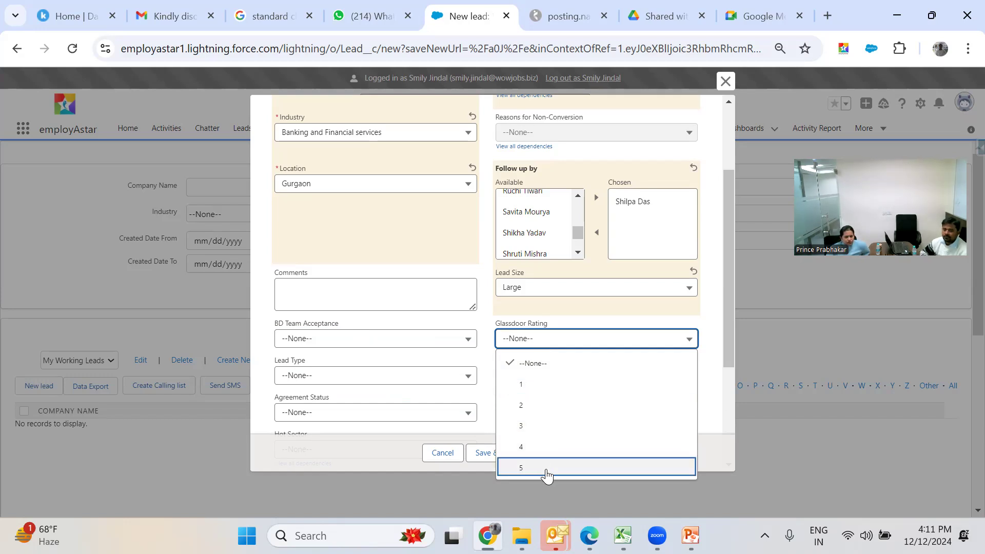
left_click(545, 367)
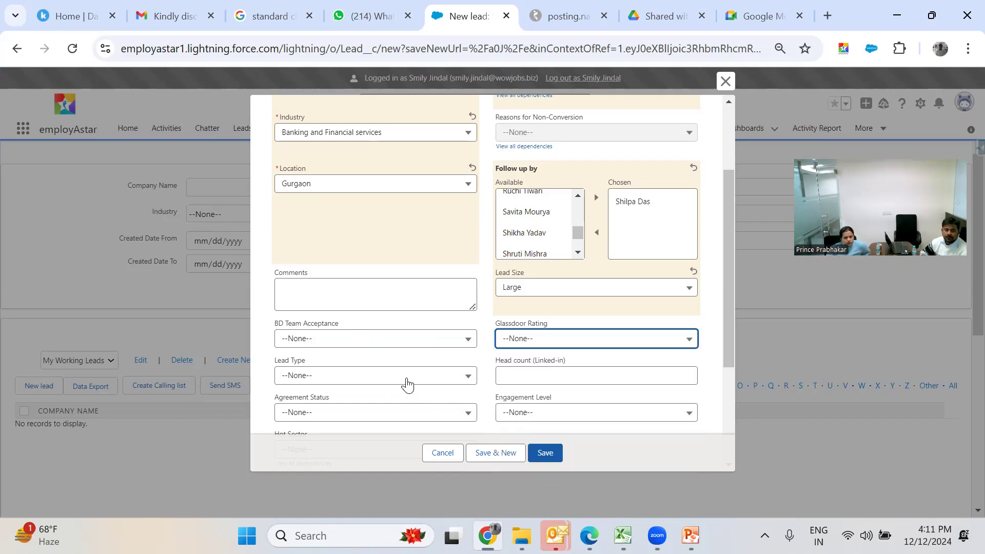
left_click(406, 379)
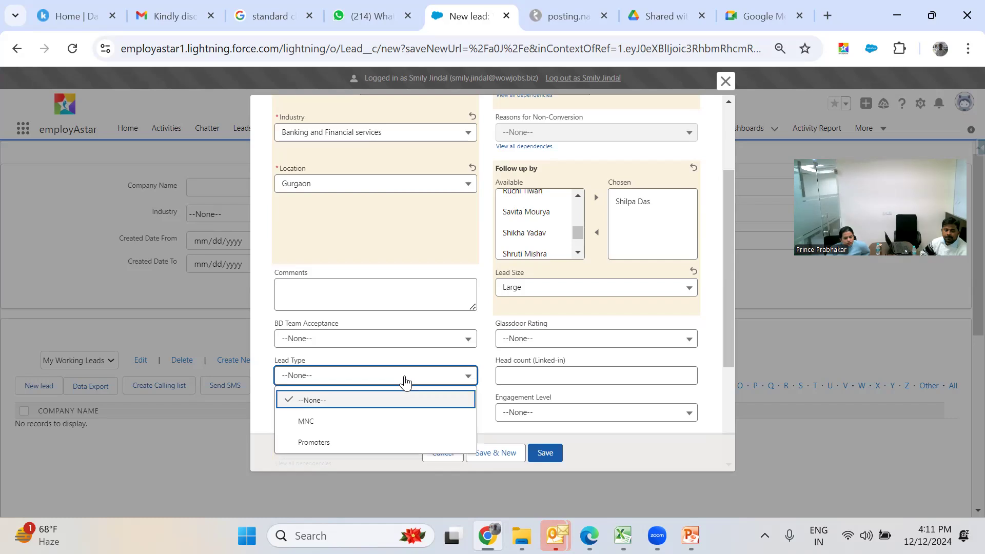
left_click(392, 423)
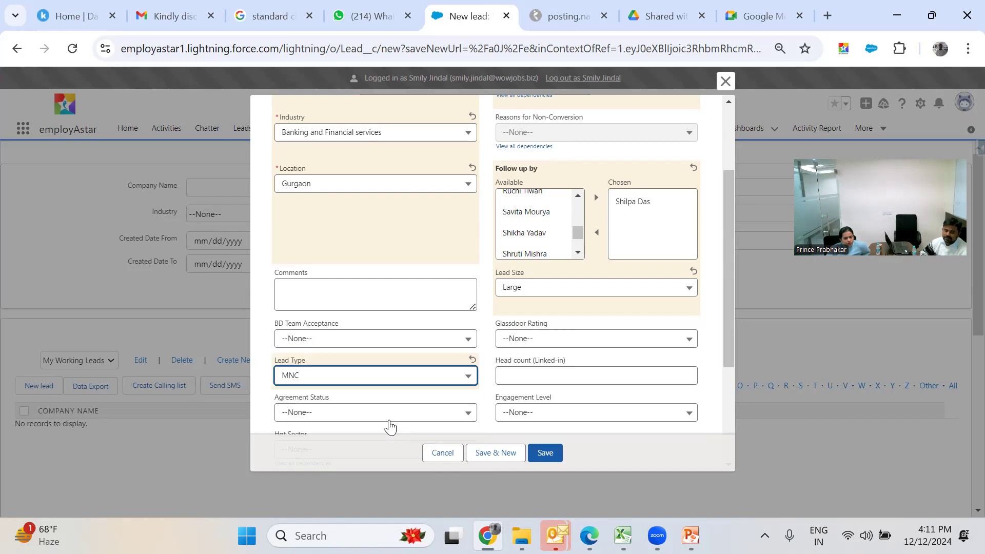
left_click(365, 381)
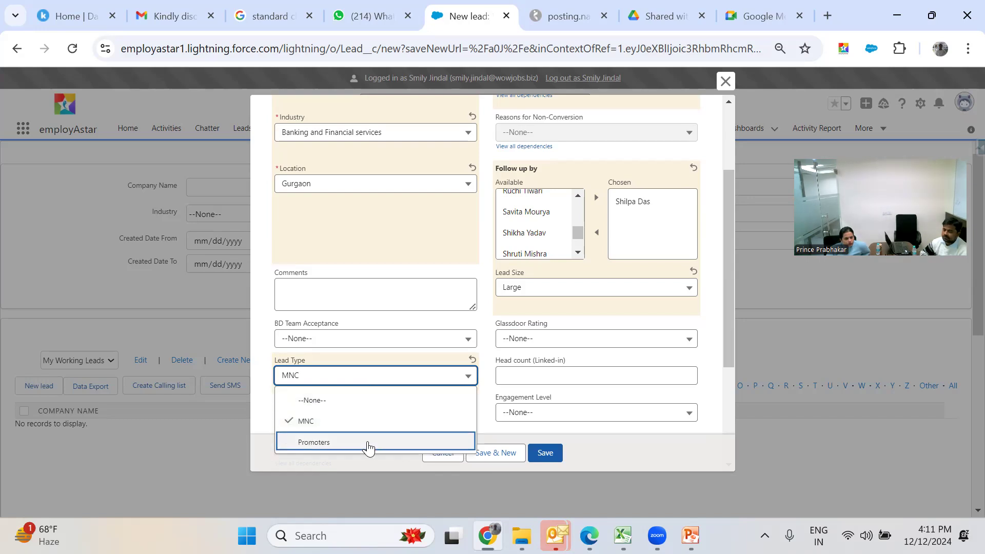
left_click(362, 423)
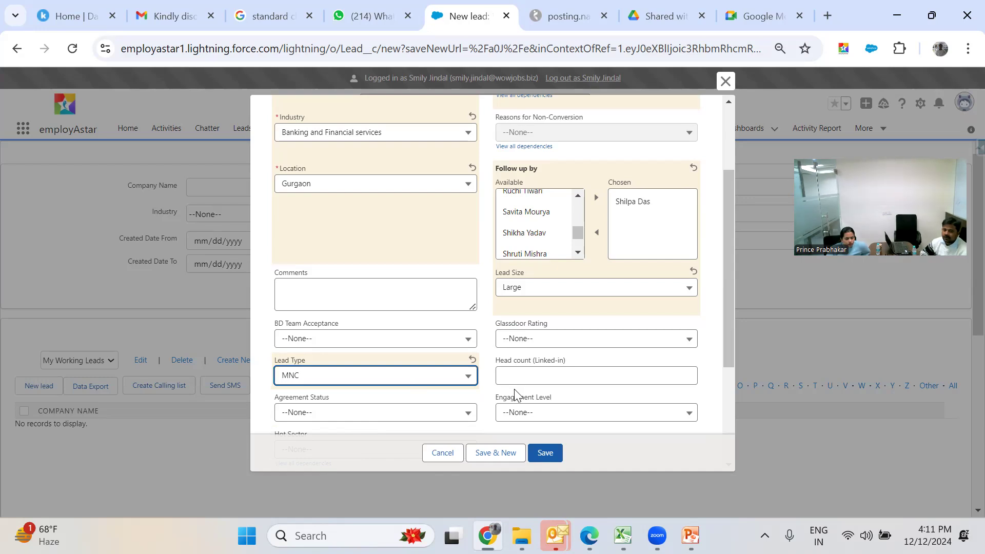
left_click(510, 376)
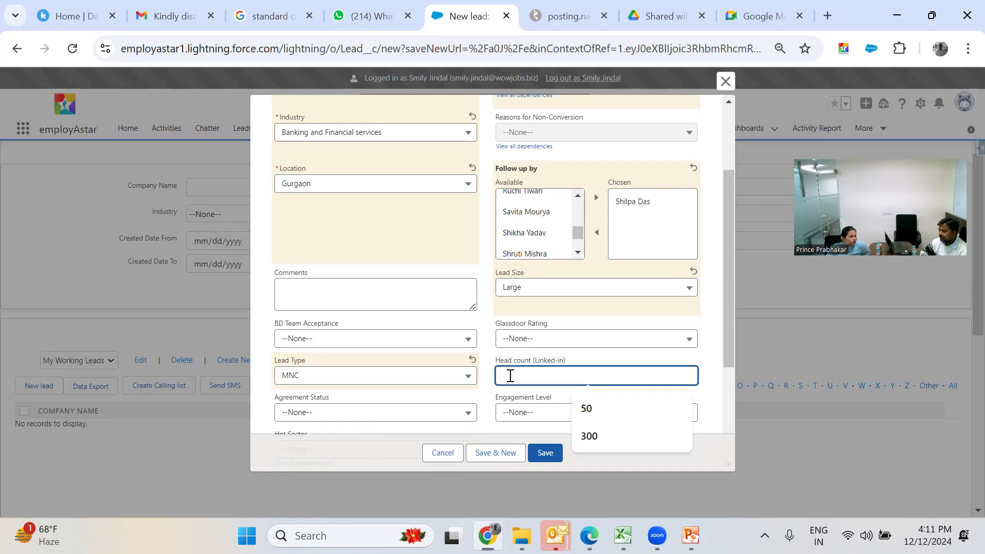
type("1000")
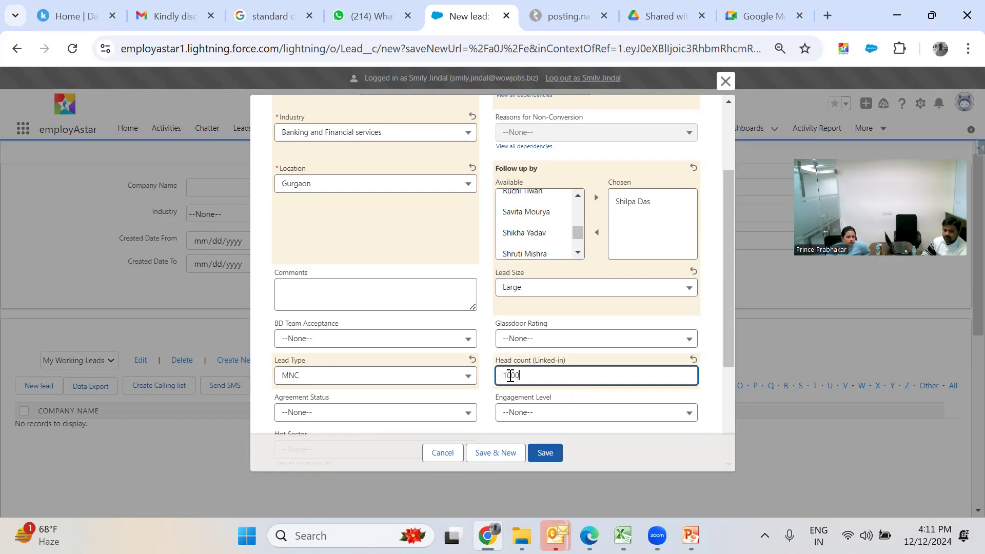
- Leave Agreement Status and Engagement Level at --None--
left_click_drag(730, 320, 735, 386)
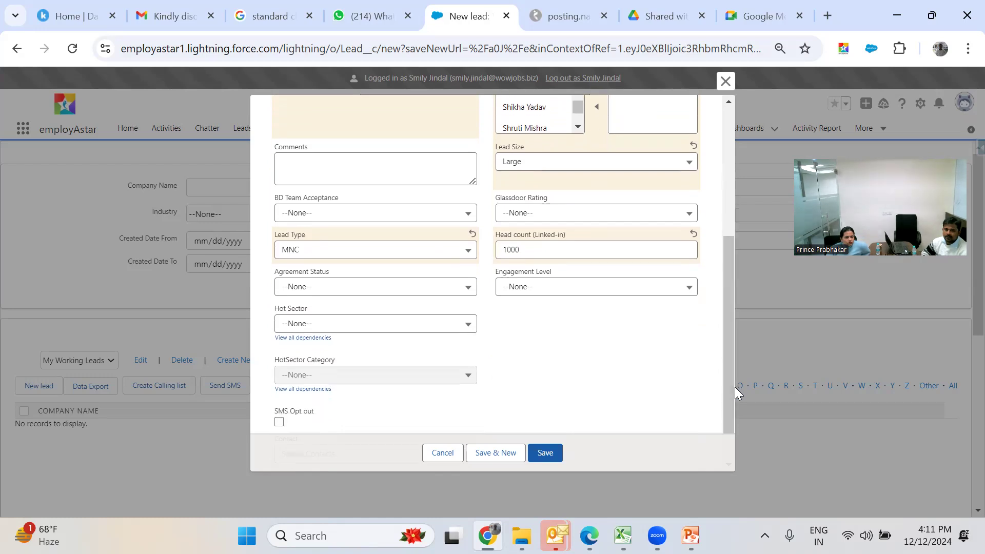
left_click(461, 293)
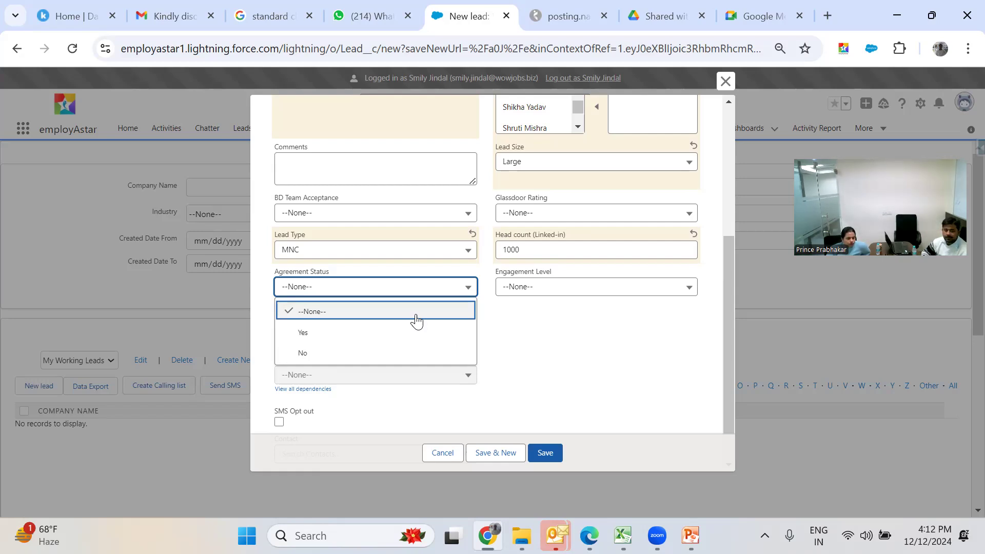
left_click(419, 322)
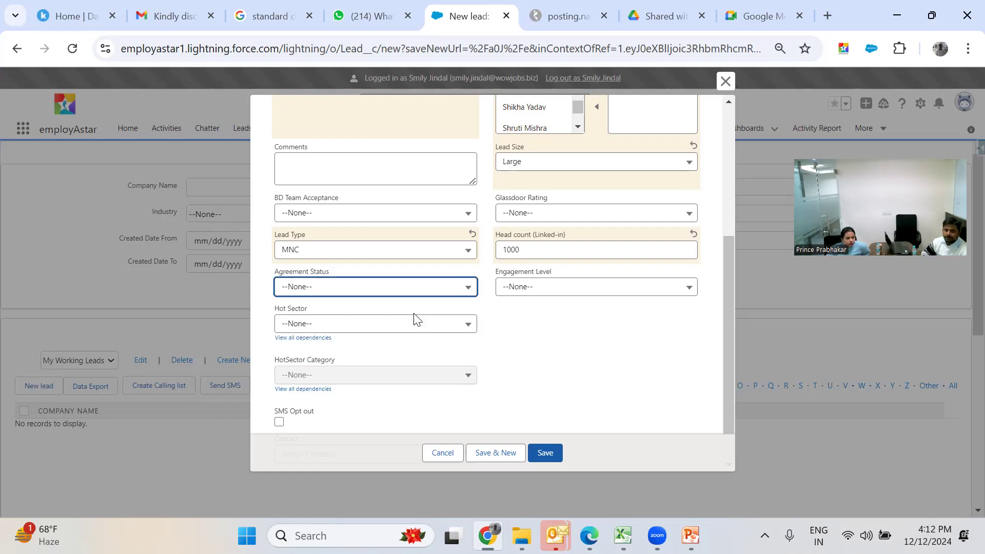
left_click(535, 284)
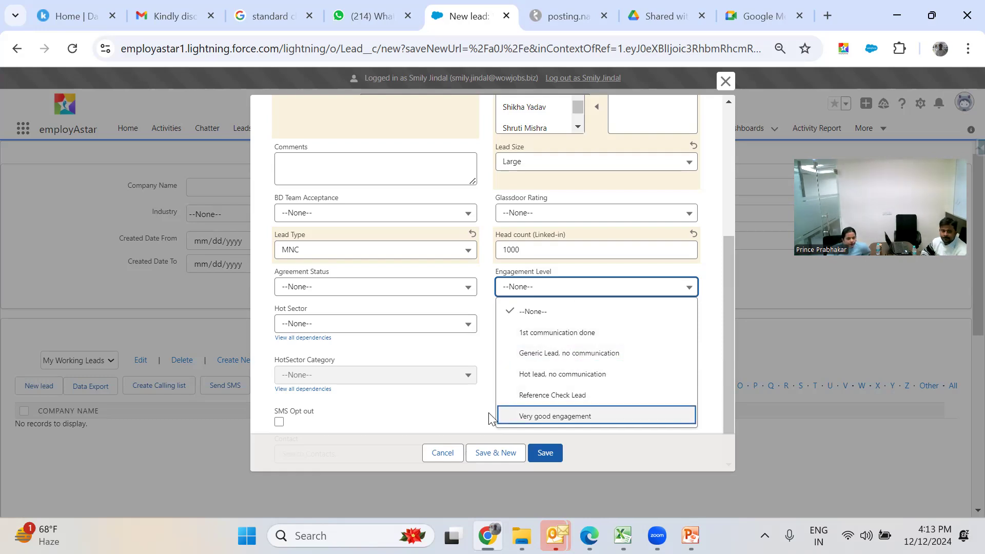
left_click(462, 423)
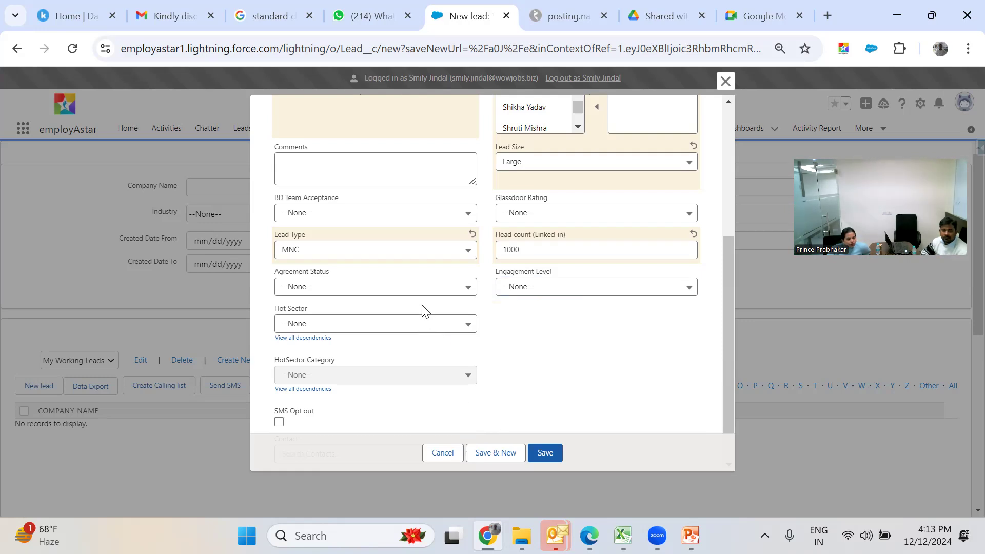
left_click(424, 328)
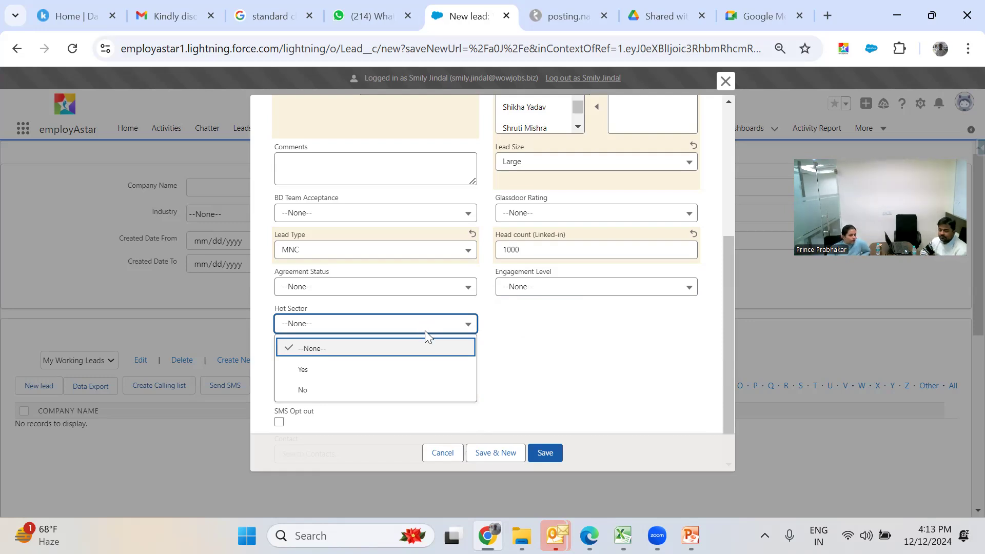
- Set Hot Sector to No after trying Yes, and toggle the SMS Opt out checkbox
left_click(422, 368)
left_click(405, 377)
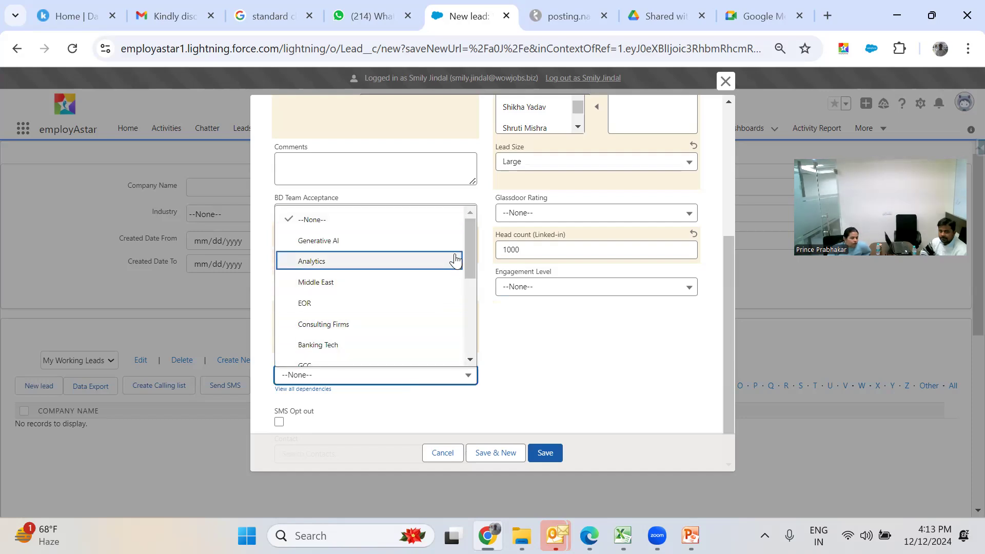
left_click_drag(472, 255, 485, 343)
left_click(485, 346)
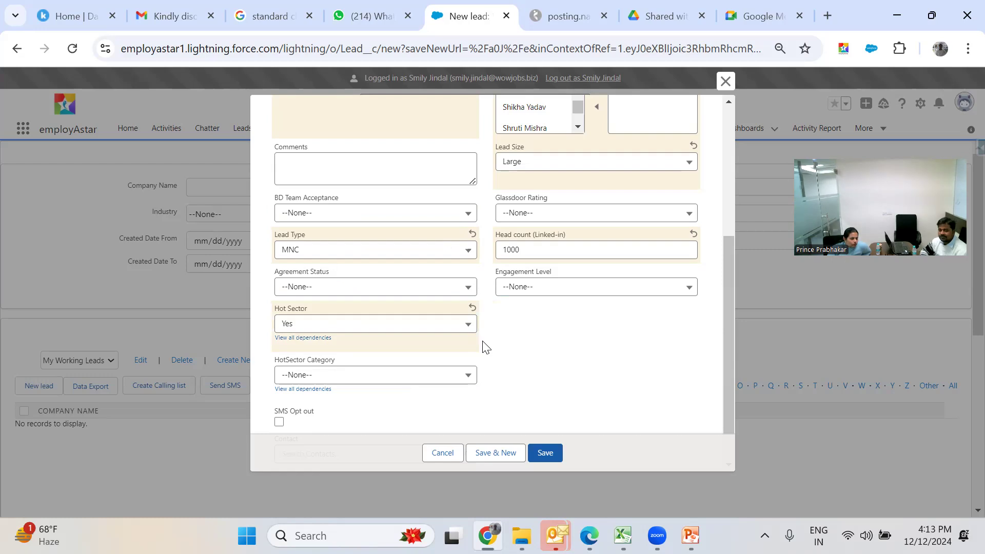
left_click(443, 382)
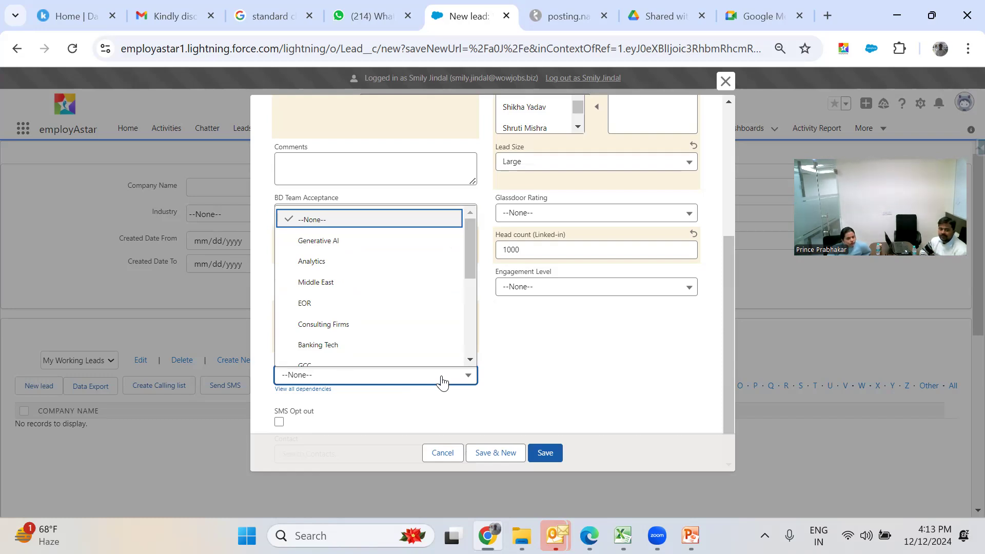
left_click_drag(474, 264, 493, 374)
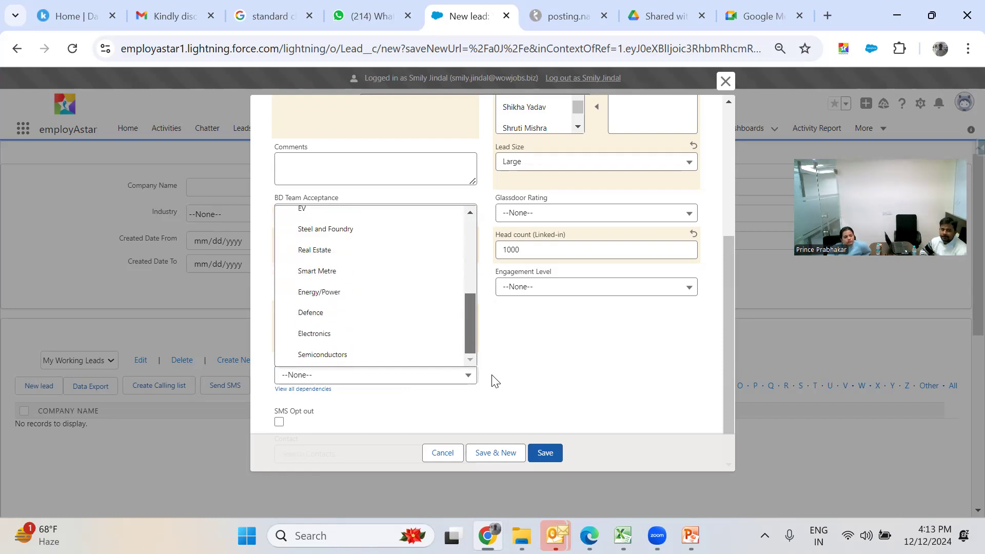
left_click(493, 380)
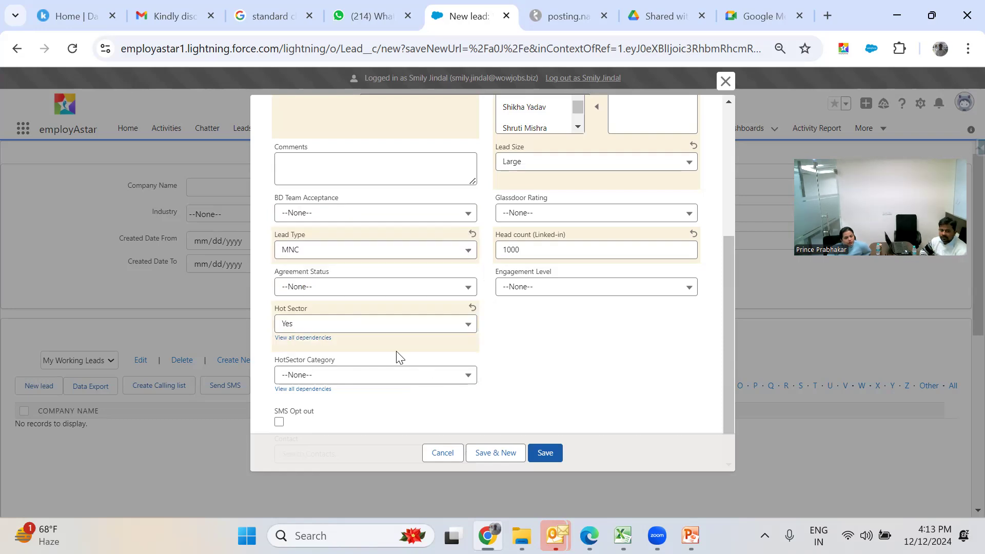
left_click(397, 330)
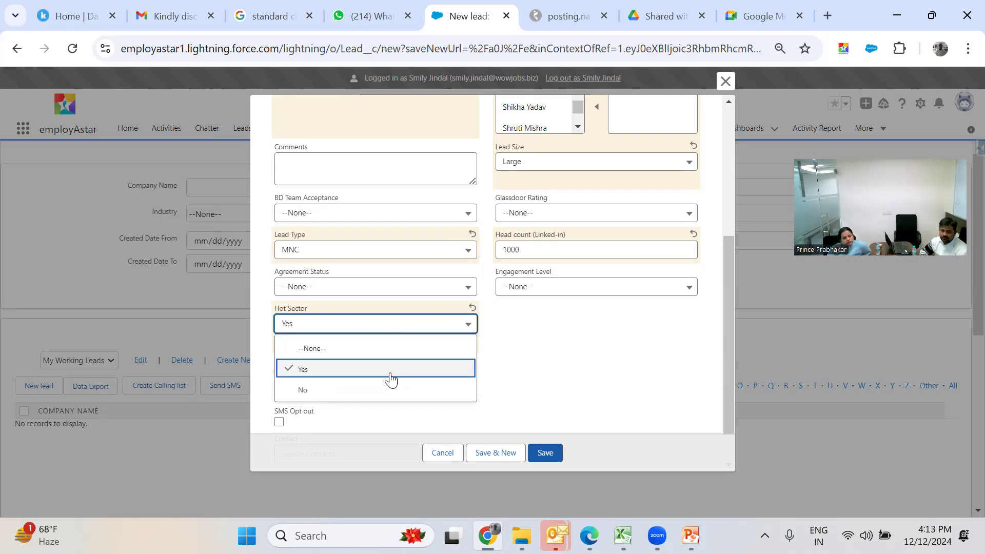
left_click(384, 391)
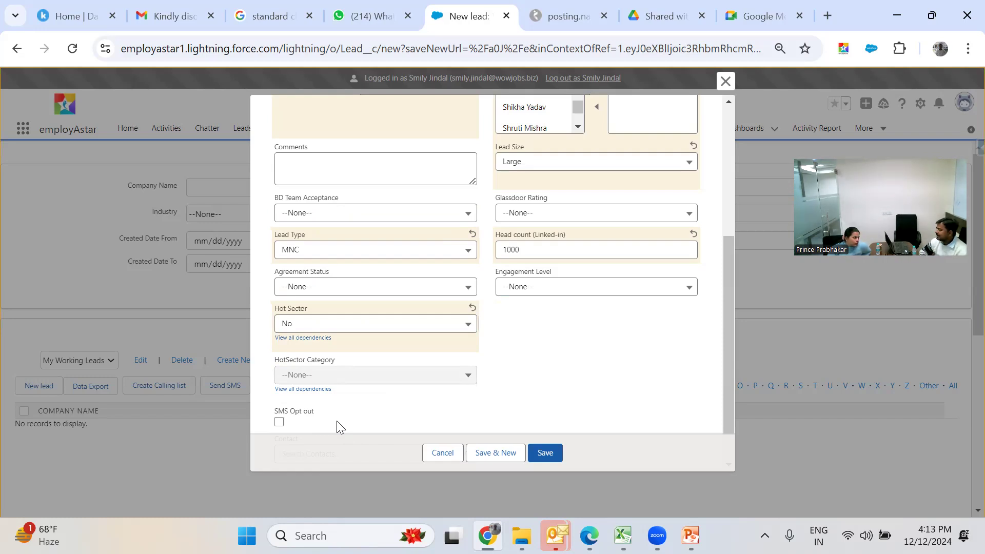
left_click(279, 423)
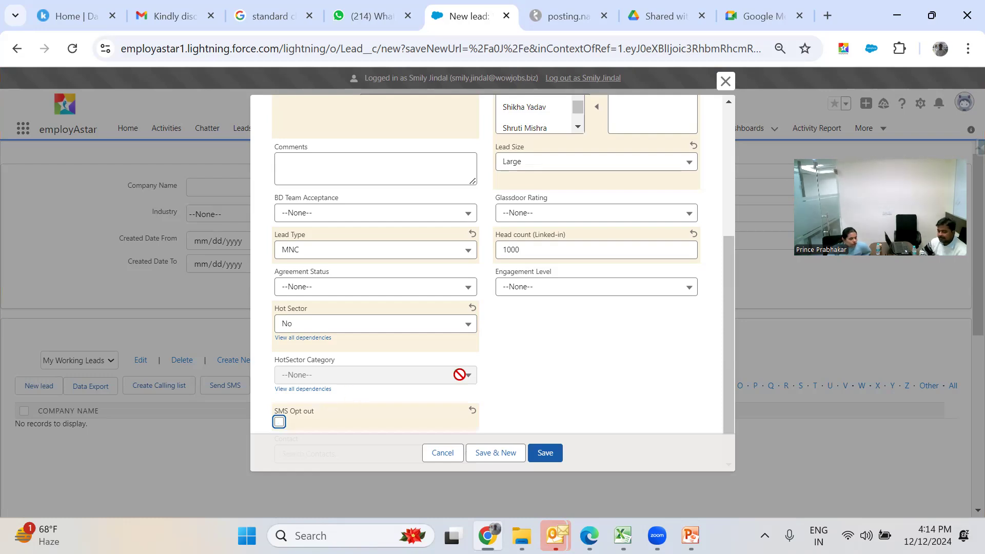
- Try saving, then fix the error by setting Engagement Level to 'Hot lead, no communication'
left_click(553, 455)
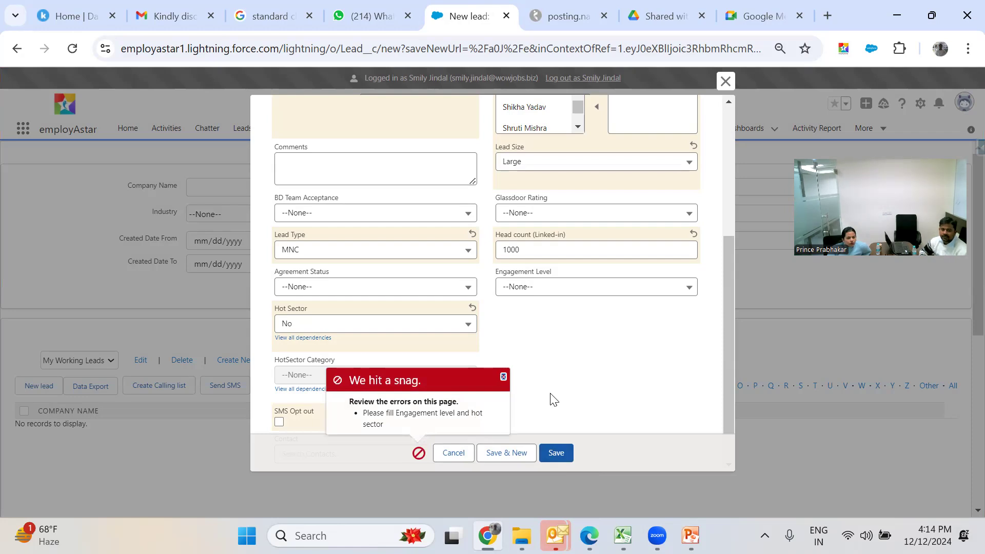
left_click(532, 288)
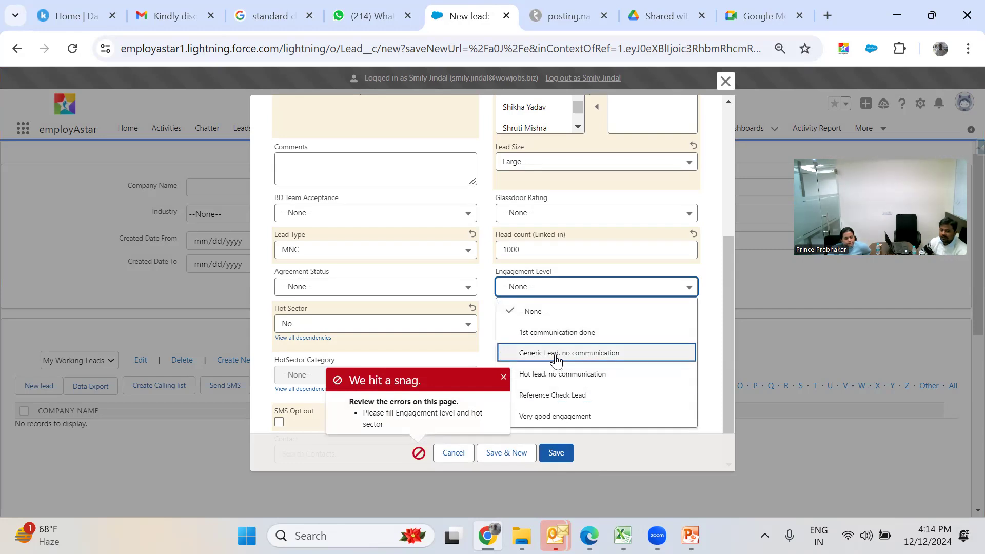
left_click(503, 378)
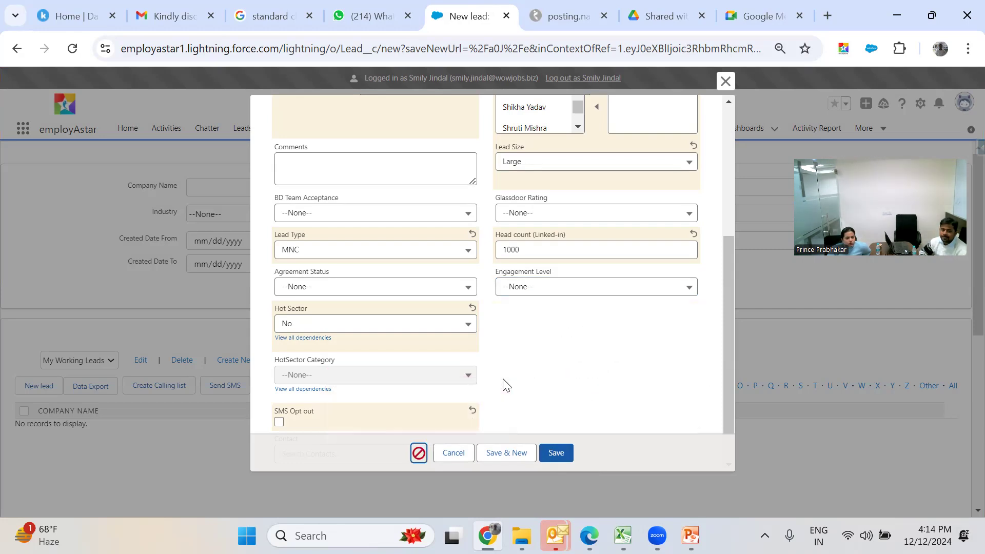
left_click(502, 289)
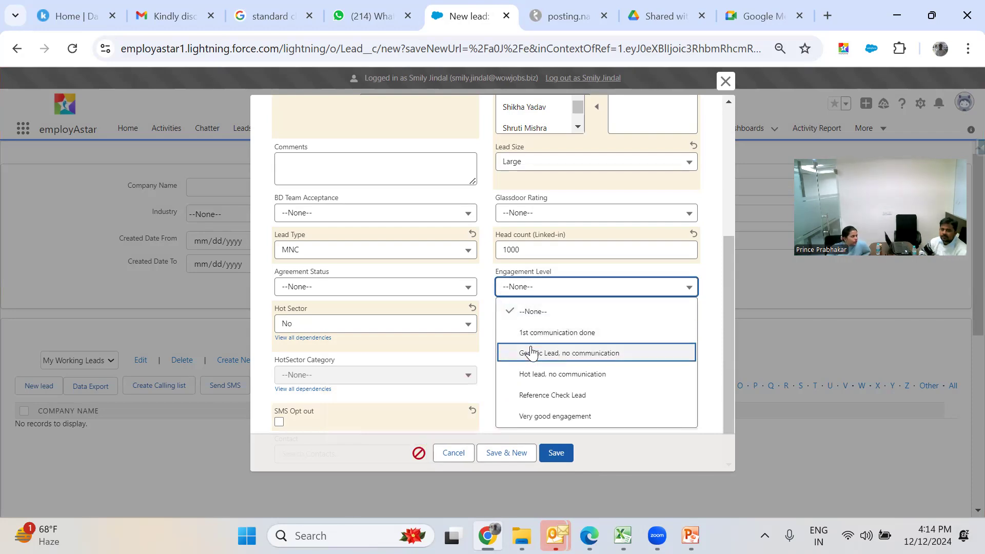
left_click(533, 374)
left_click(577, 197)
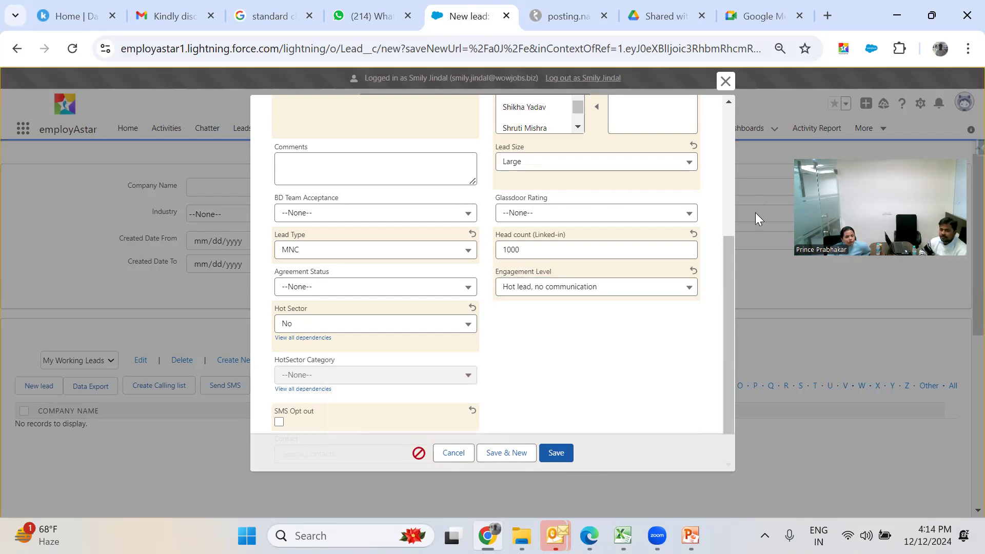
left_click_drag(729, 275, 727, 229)
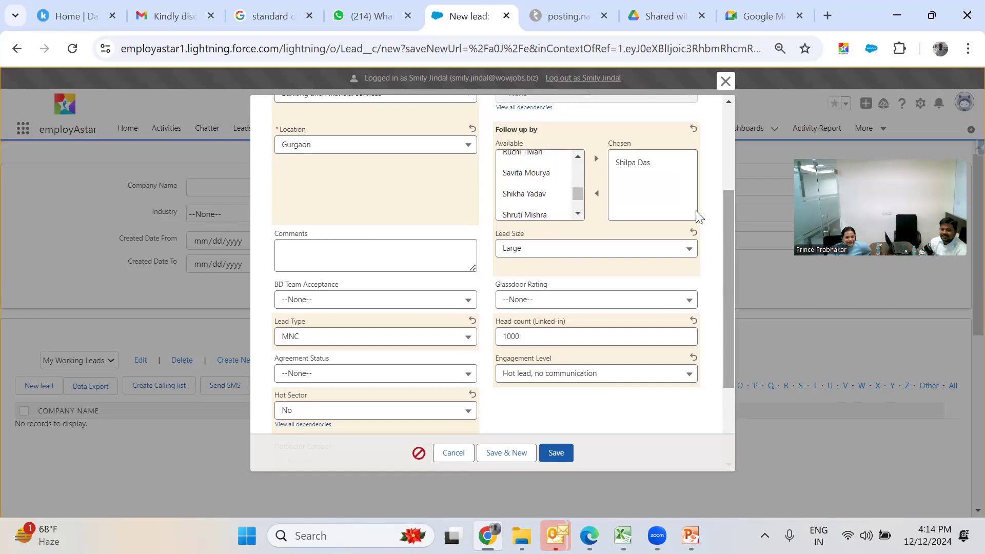
- Remove the team member from Follow up by and save the HDFC Bank Ltd. lead
left_click(626, 169)
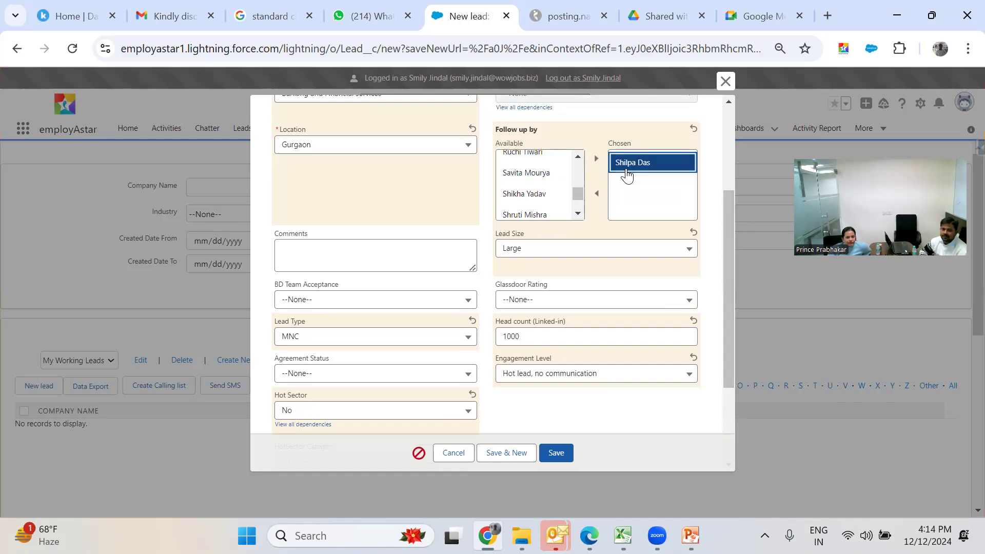
left_click(595, 195)
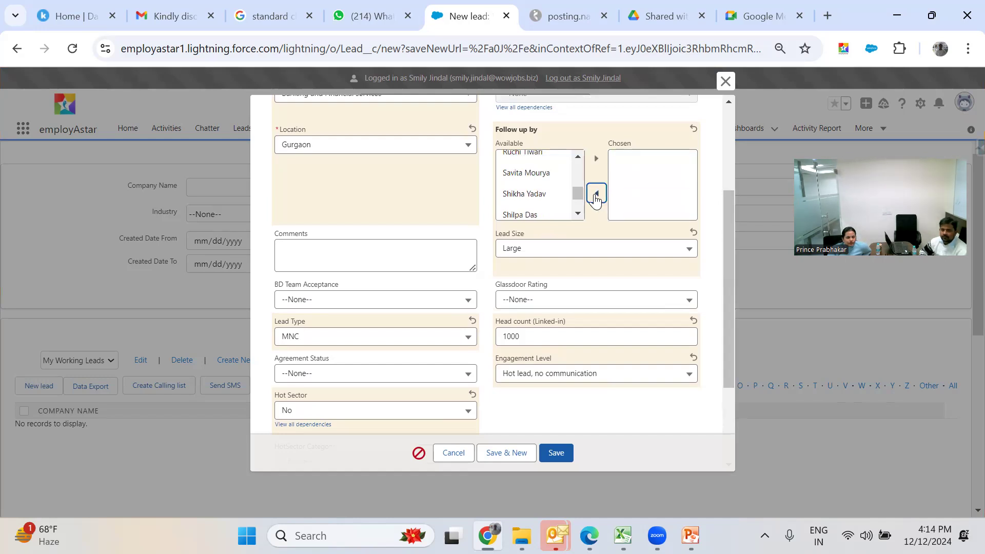
left_click_drag(727, 313, 739, 354)
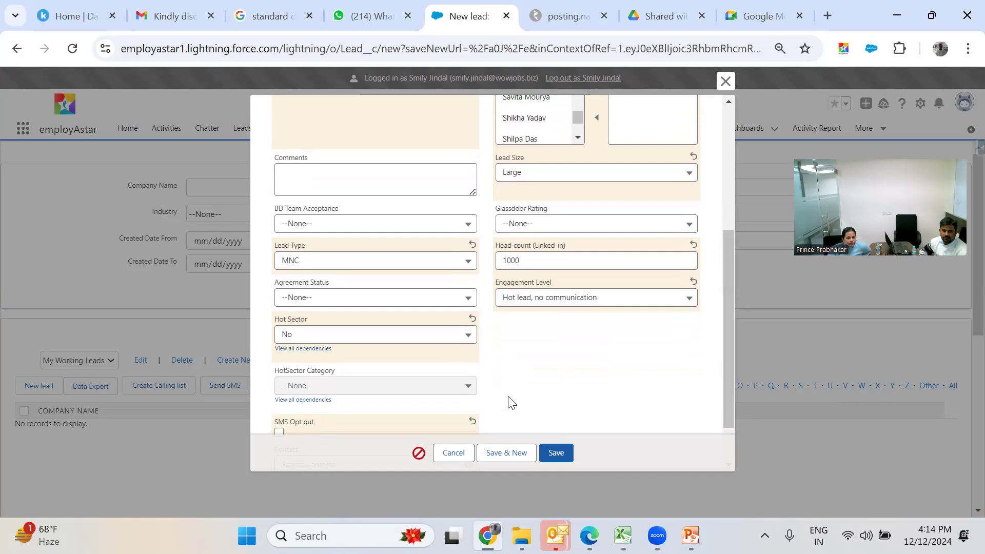
left_click(547, 462)
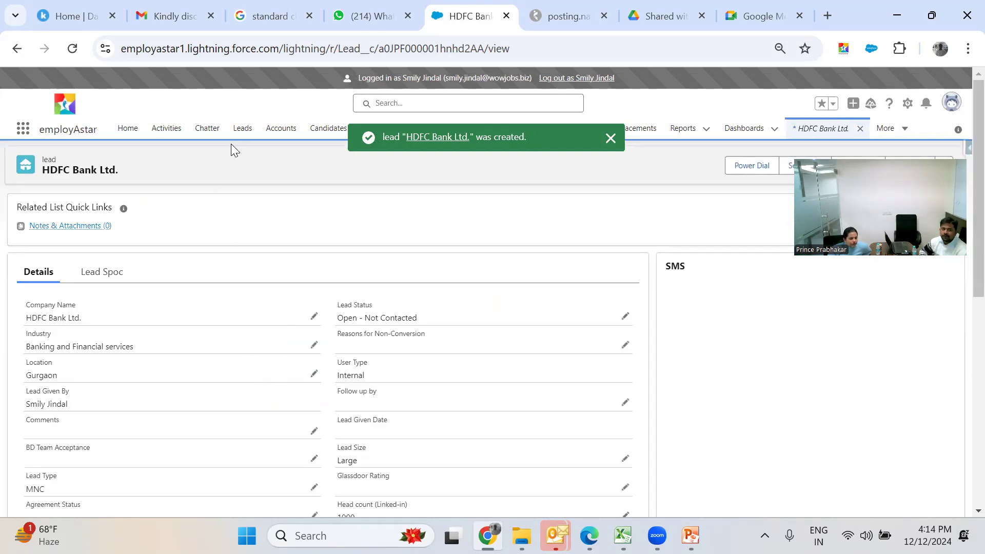
- Delete the My Working Leads list view from the Leads page
left_click(244, 128)
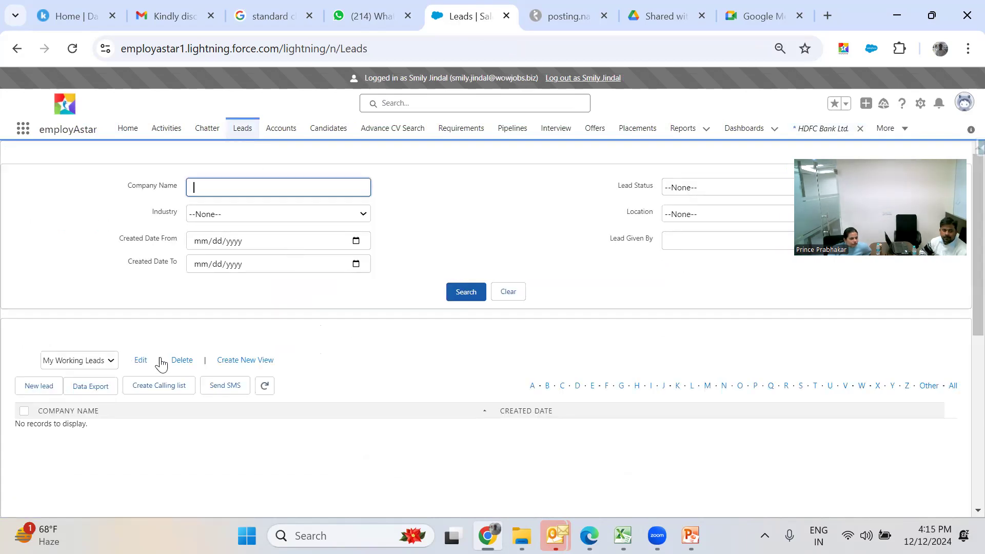
left_click(110, 362)
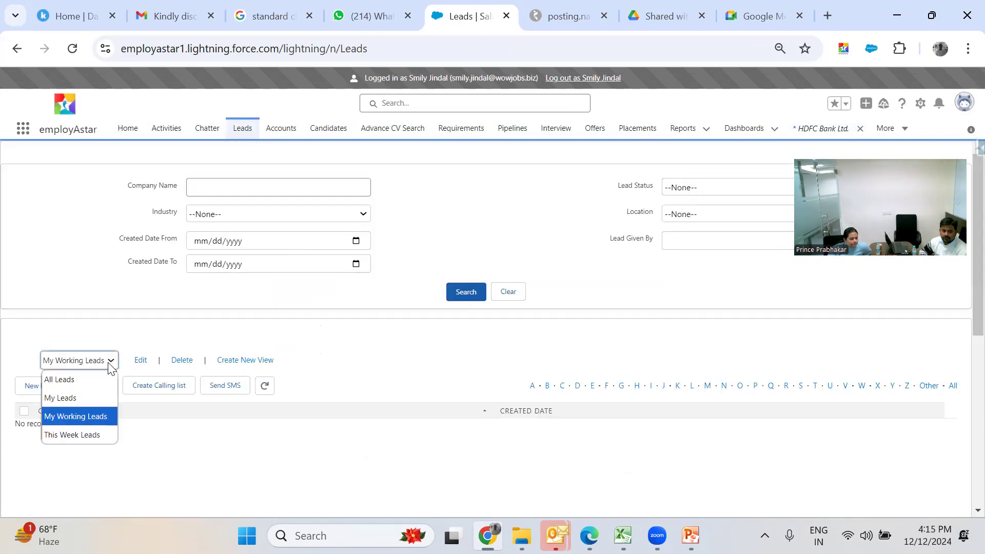
left_click(109, 415)
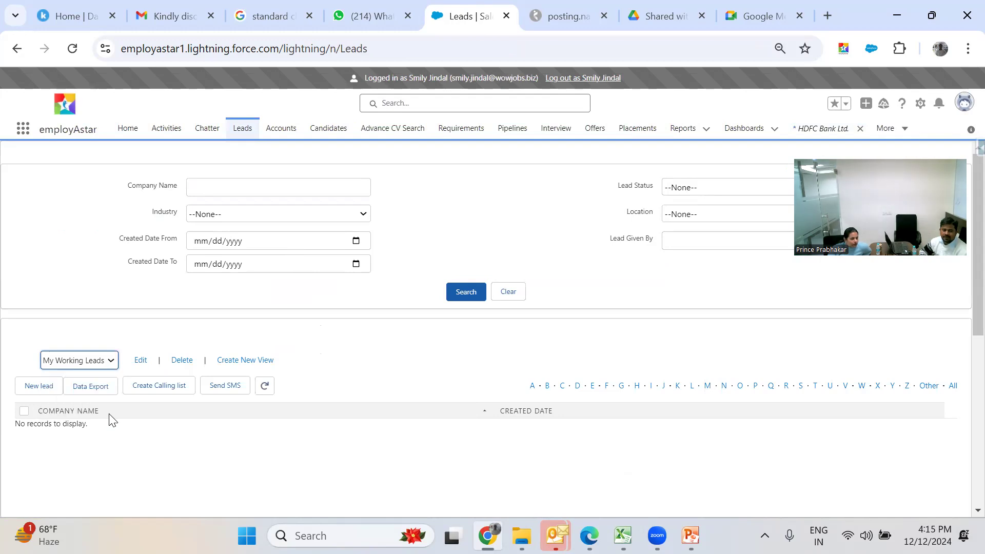
left_click(183, 360)
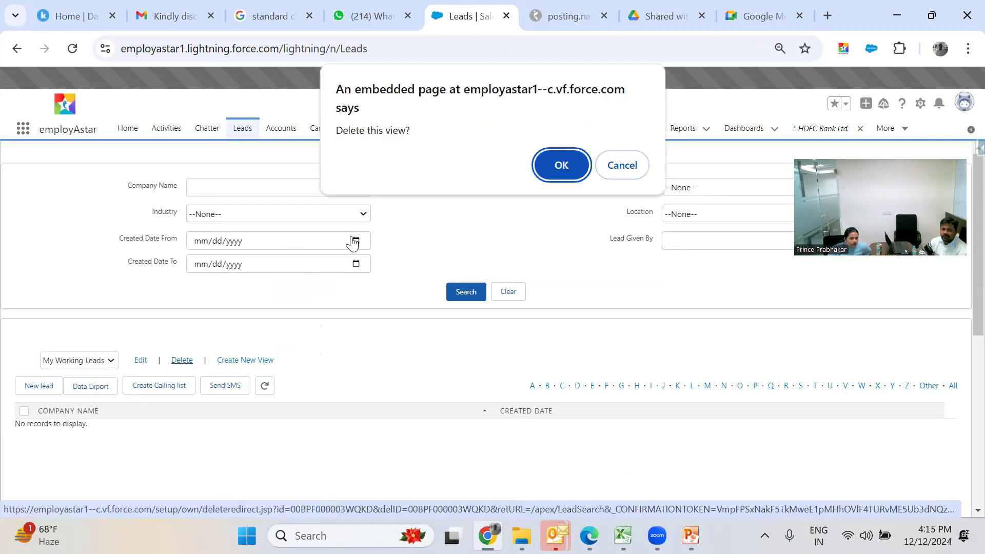
left_click(555, 167)
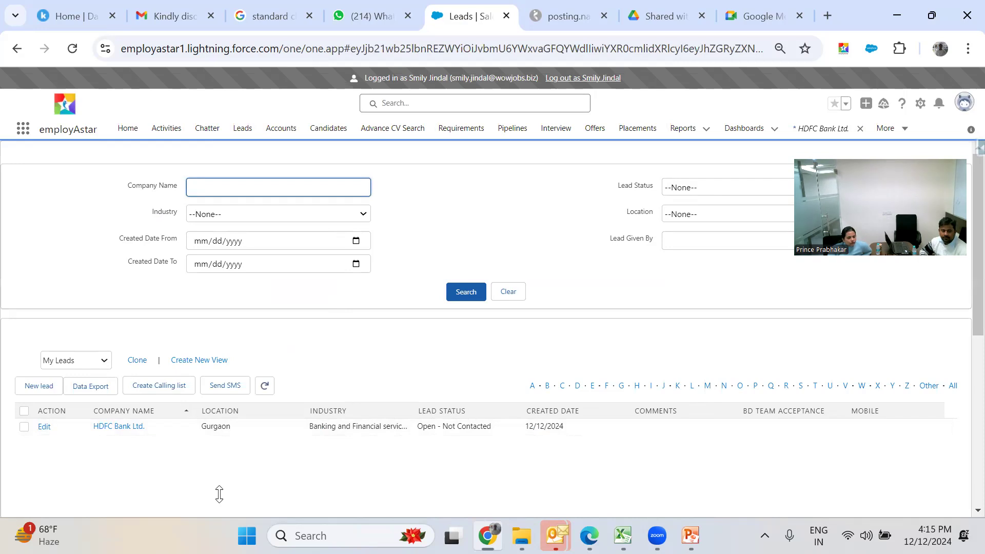
- Open the HDFC Bank Ltd. lead record and start a new Lead Spoc entry
left_click(104, 426)
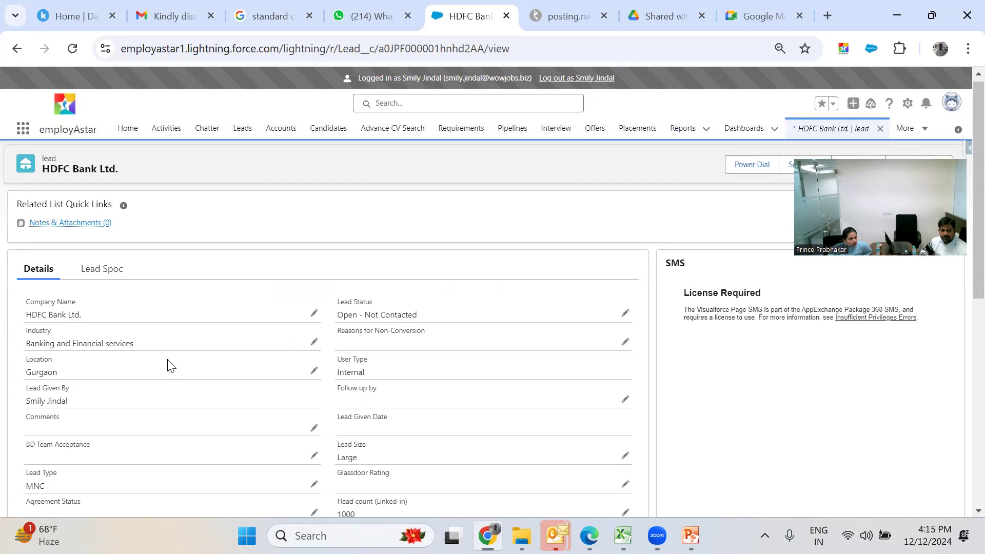
scroll(171, 366, "down", 3)
scroll(171, 365, "up", 3)
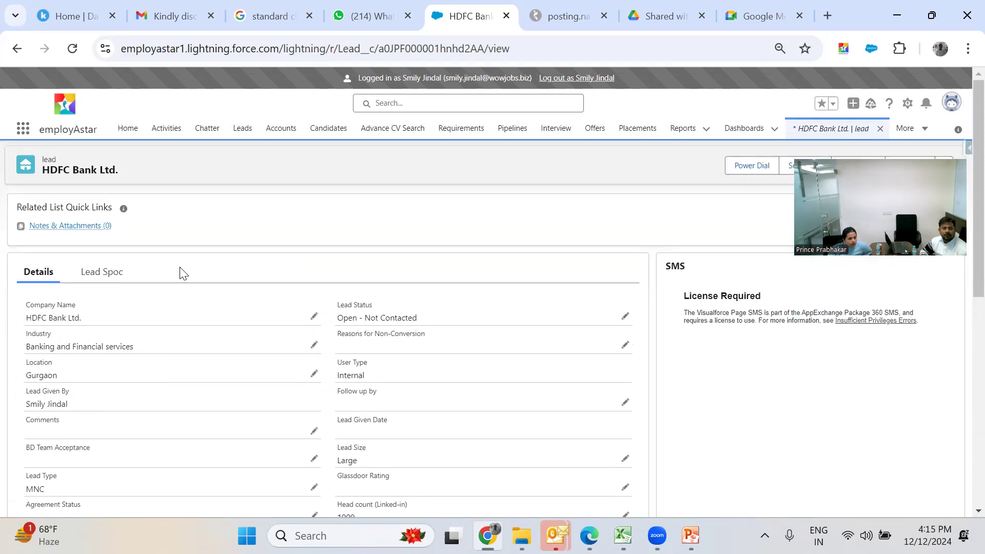
left_click(105, 277)
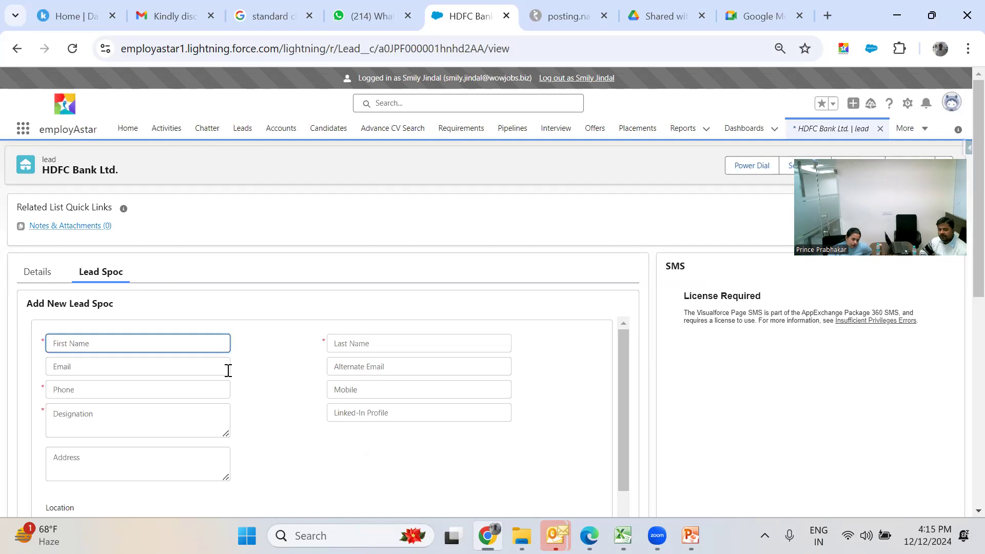
left_click(258, 375)
scroll(258, 375, "down", 5)
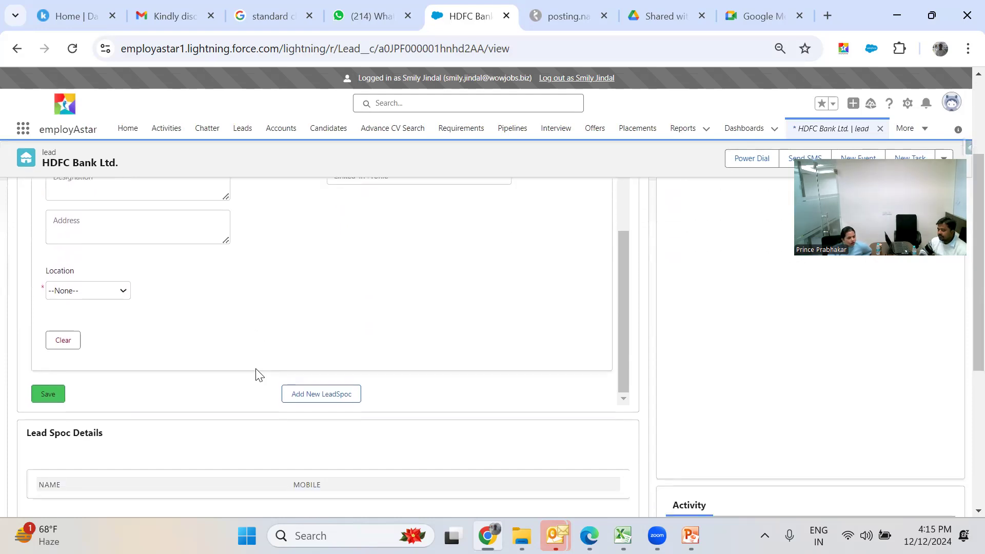
scroll(258, 374, "down", 1)
scroll(258, 375, "up", 5)
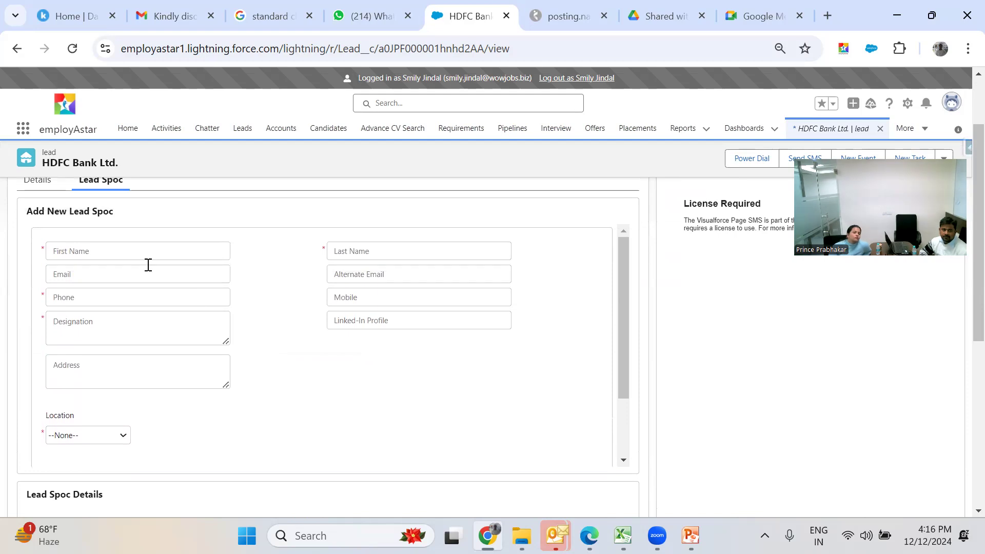
- Enter the contact's first and last name
left_click(142, 255)
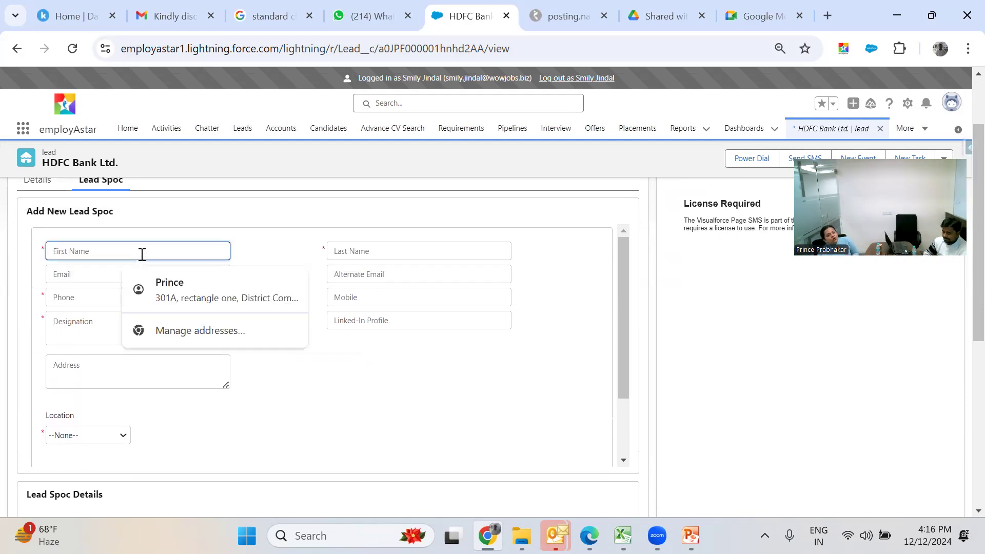
type("Harvinder")
key("Tab")
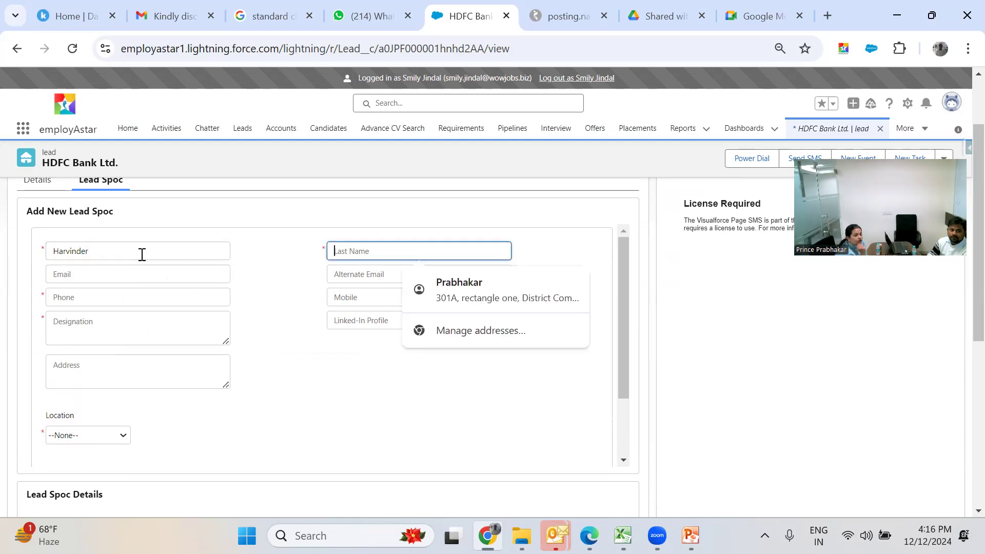
key("shift+Tab")
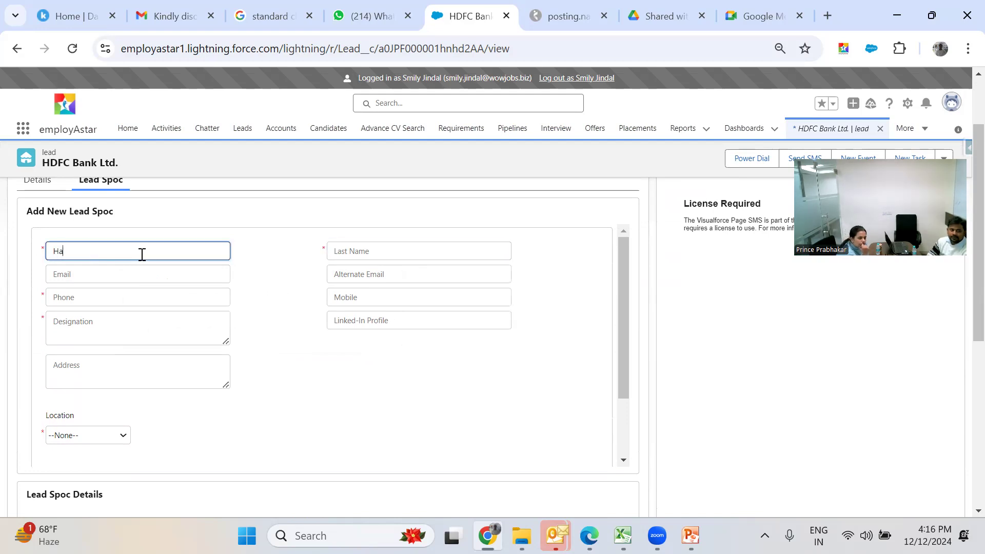
key("Tab")
- Fill in the contact's e-mail address
key("Tab")
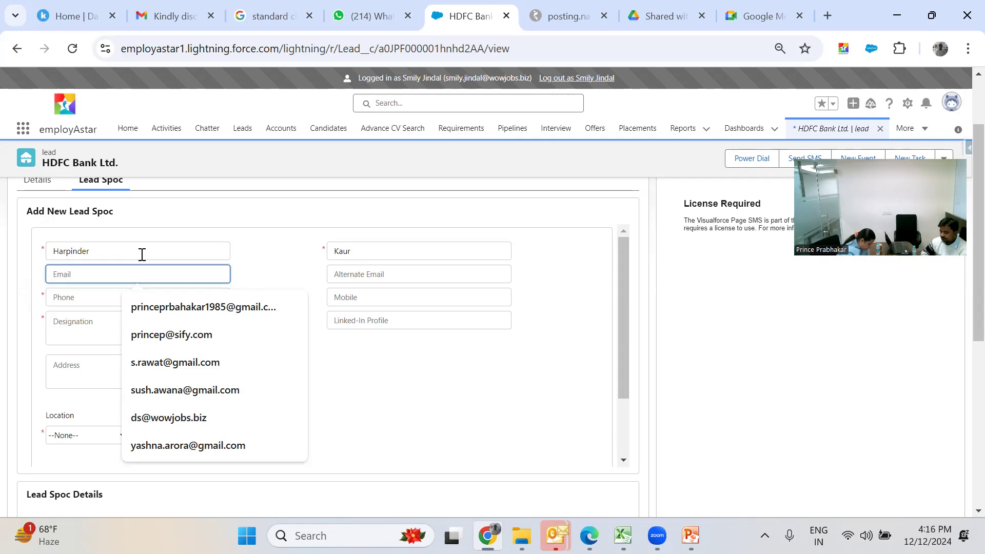
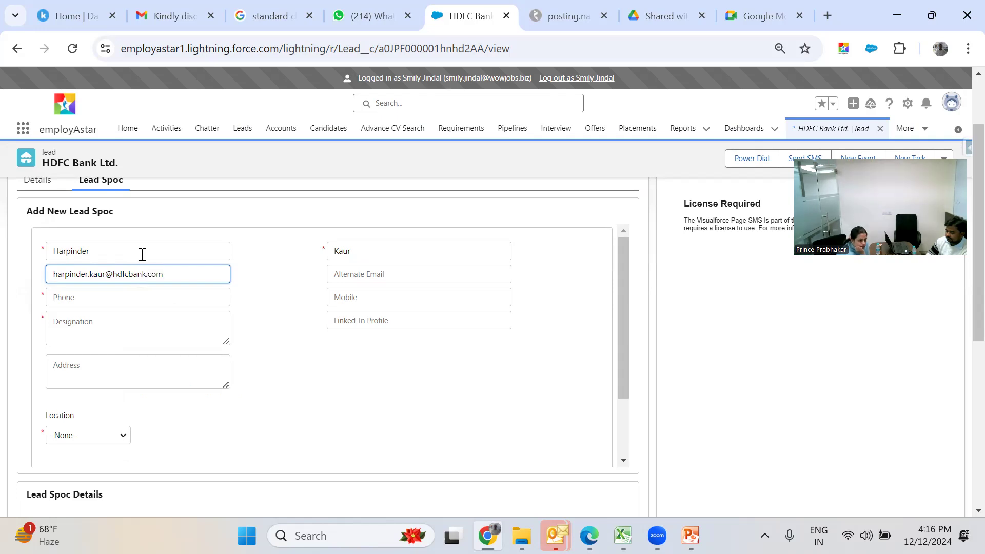
key("Tab")
key("Tab")
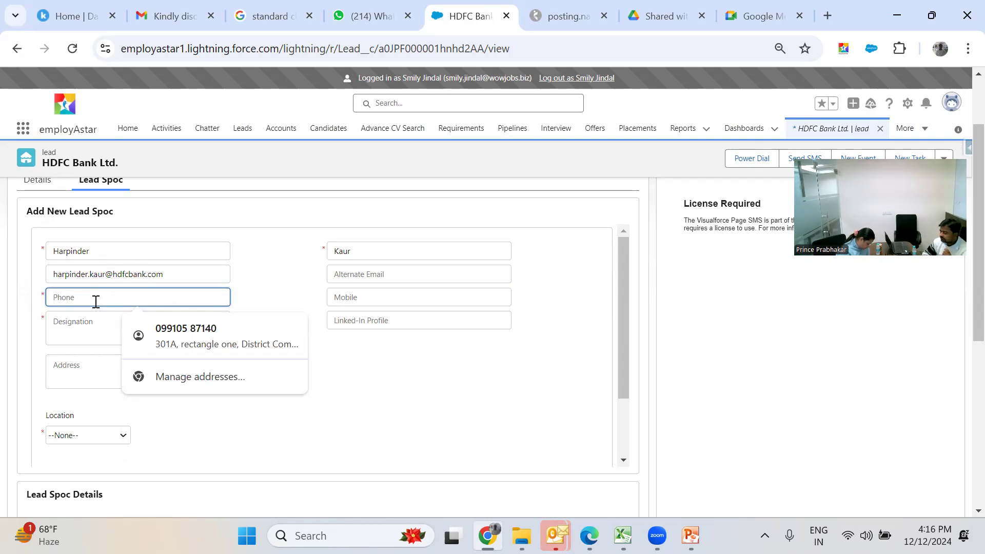
left_click(36, 354)
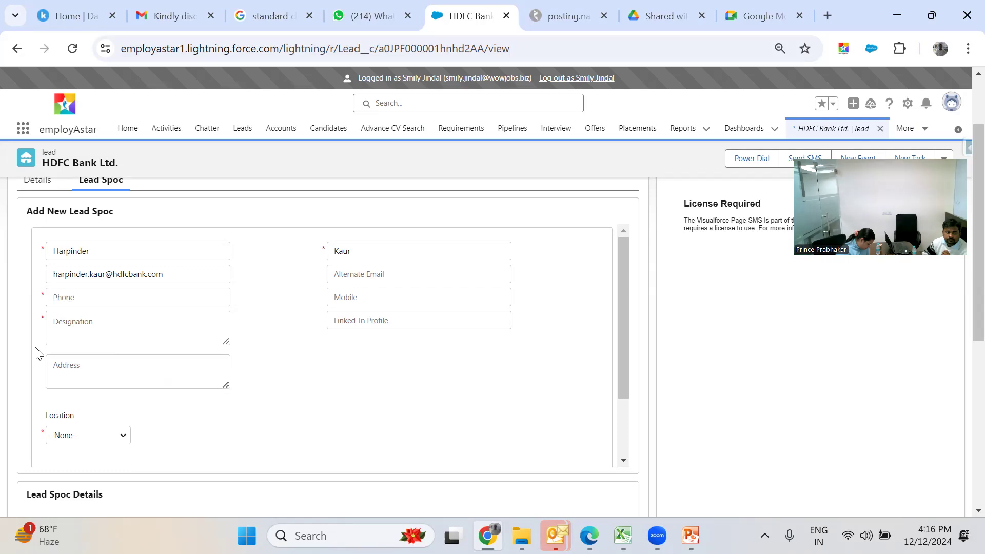
- Enter the contact's phone number, designation Senior Manager, and location Noida
left_click(63, 298)
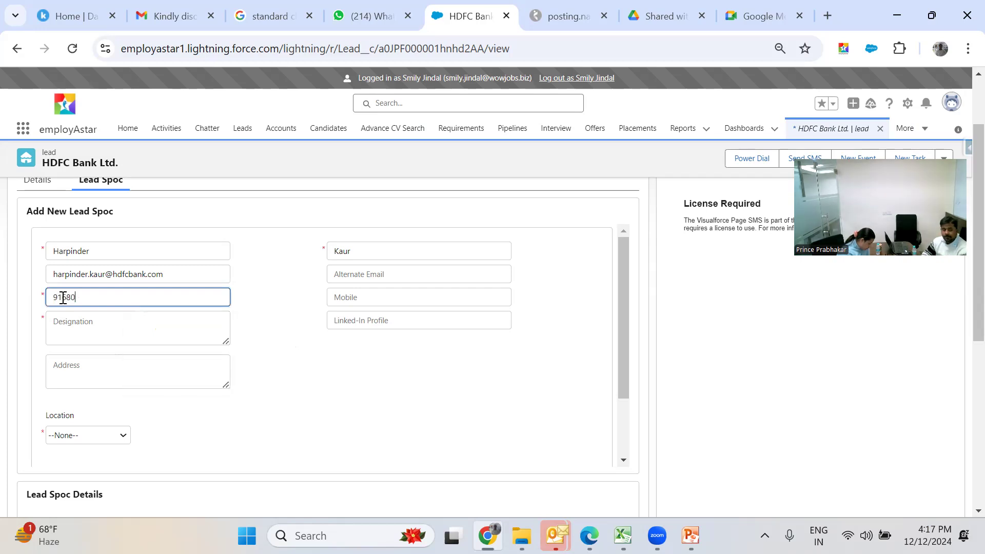
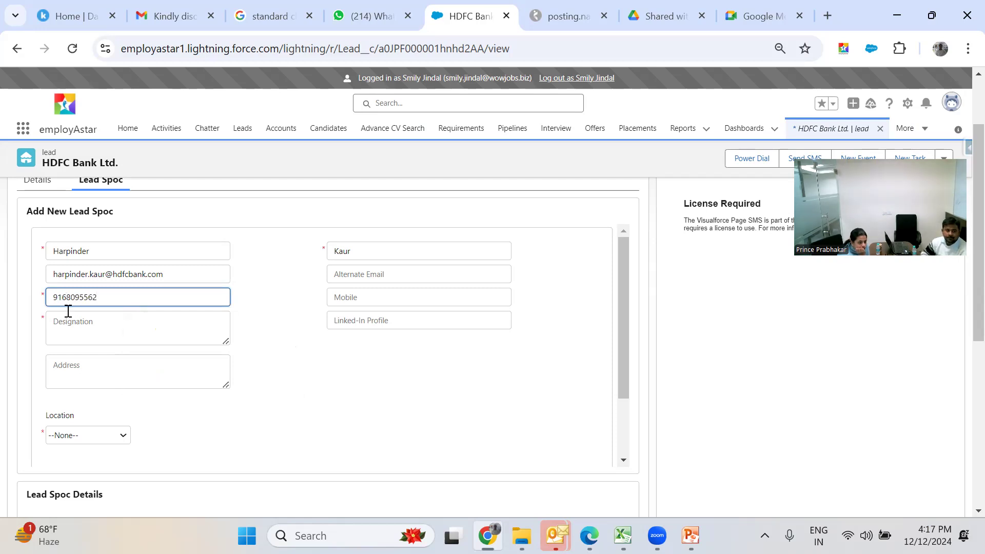
left_click(71, 321)
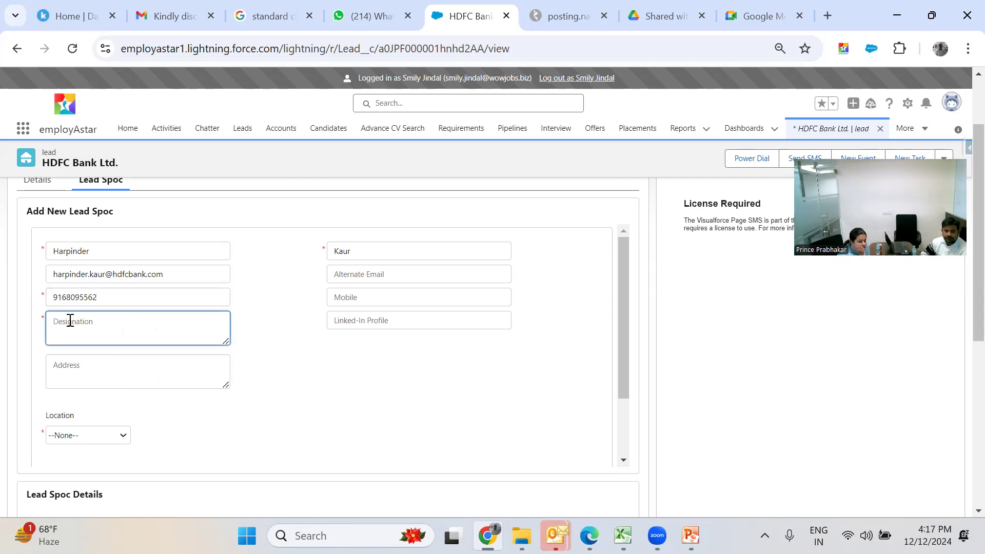
type("Senior Manager")
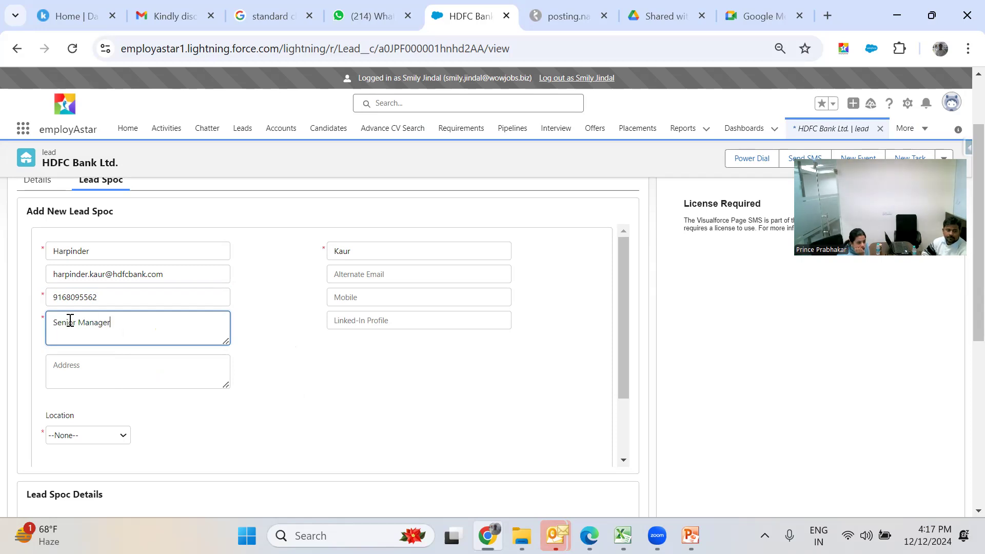
left_click(124, 435)
type("gu")
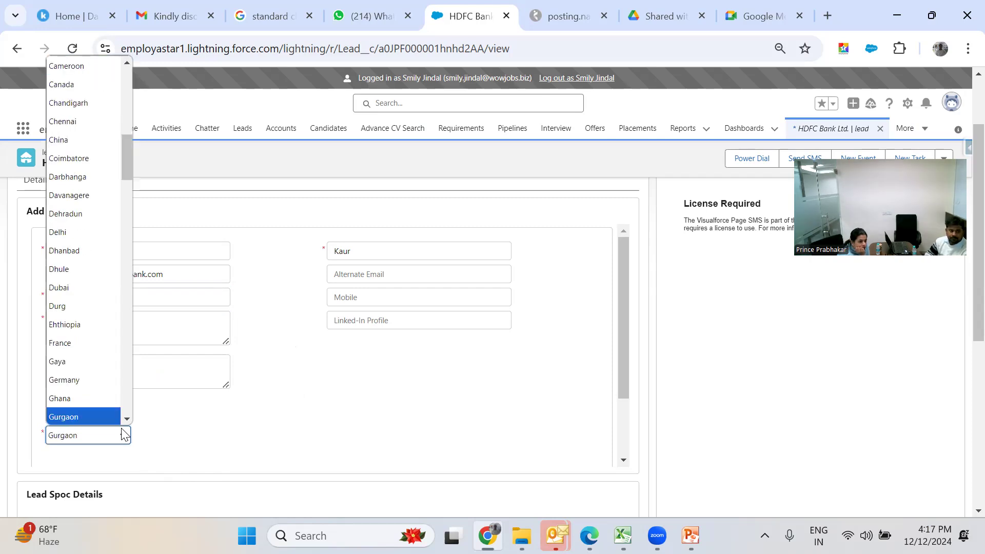
type("no")
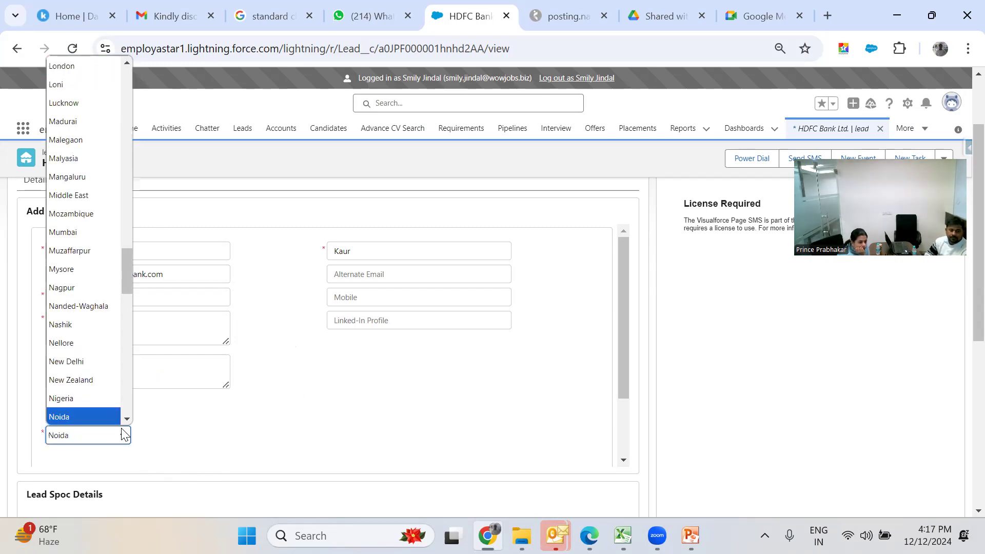
key("Return")
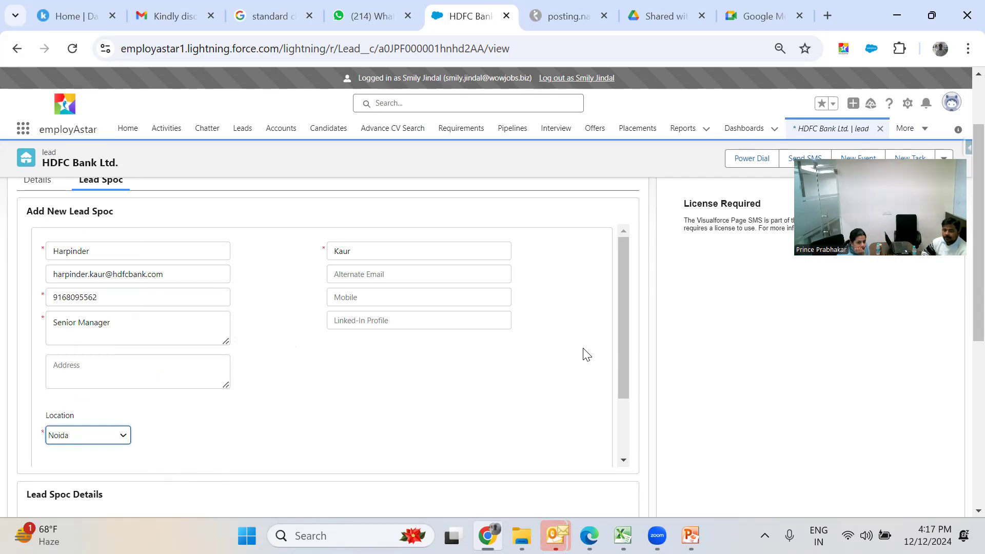
left_click_drag(621, 342, 643, 418)
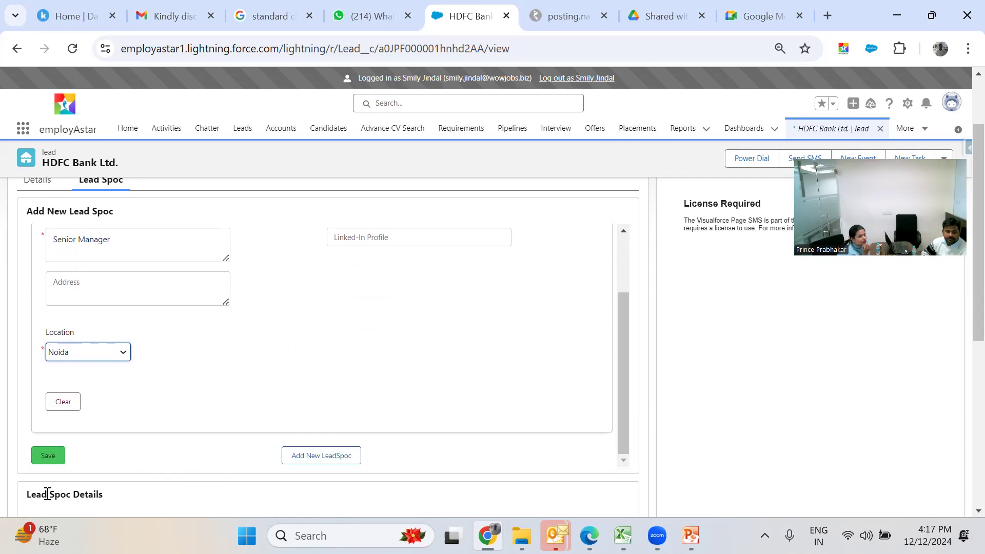
- Save the contact and check the new Senior Manager, Noida row under Lead Spoc Details
left_click(48, 456)
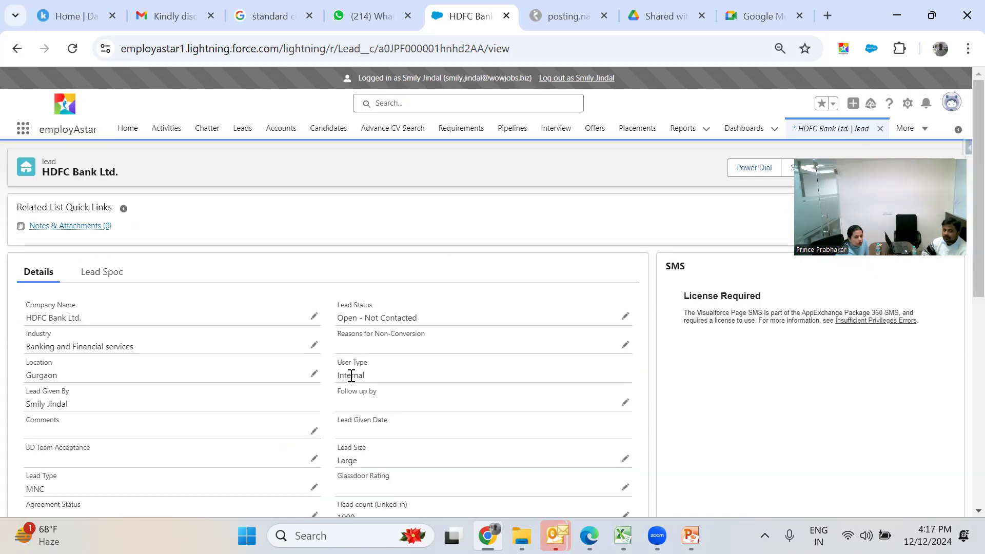
left_click(110, 280)
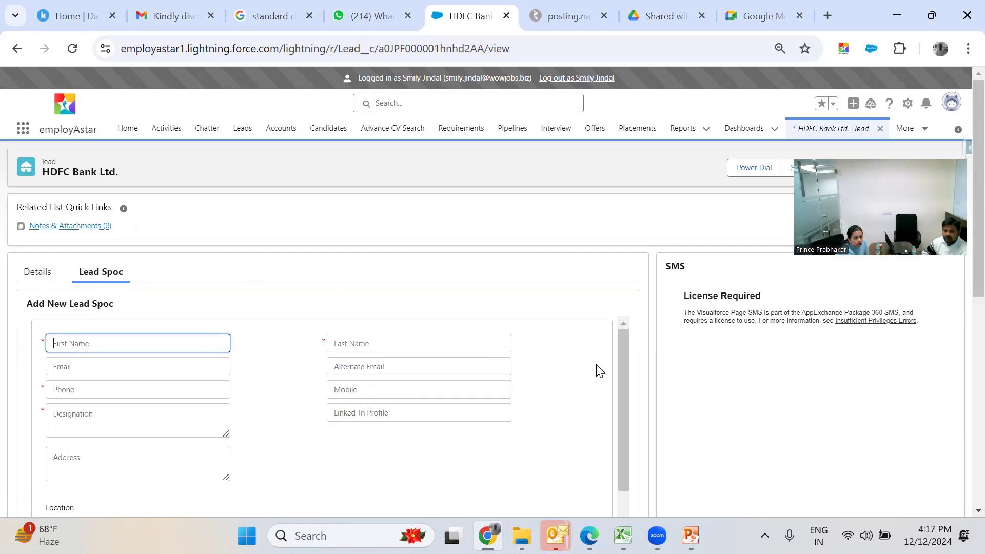
left_click_drag(626, 359, 674, 500)
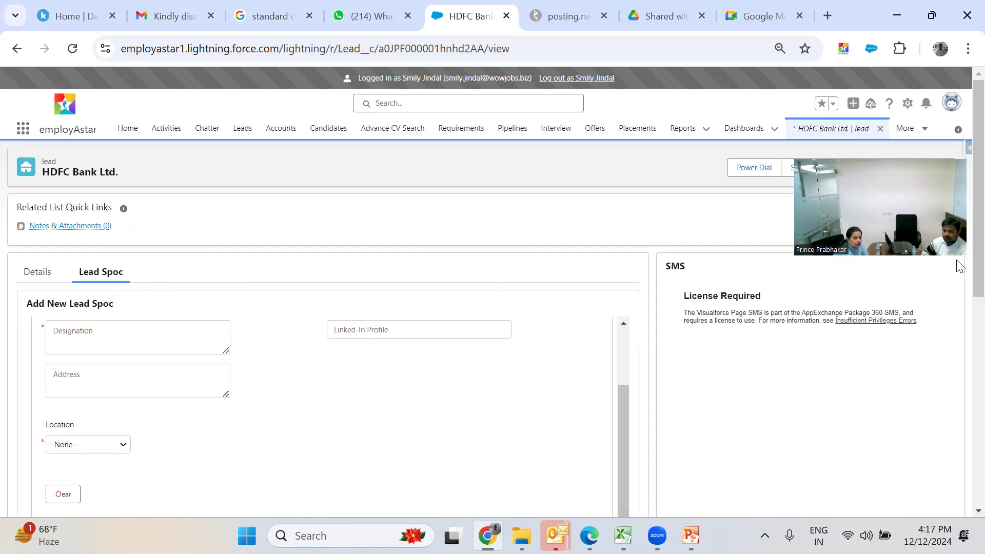
scroll(961, 334, "down", 2)
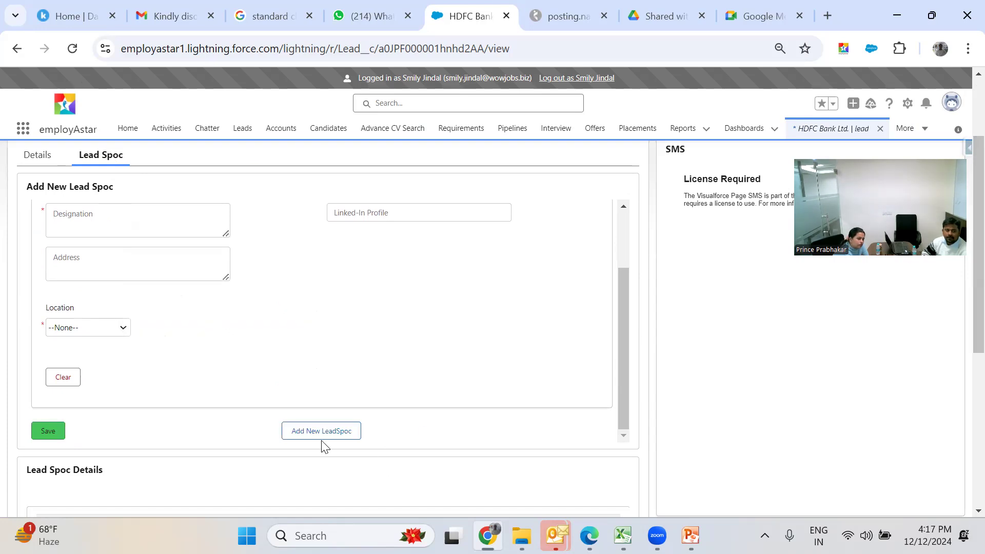
scroll(185, 430, "down", 3)
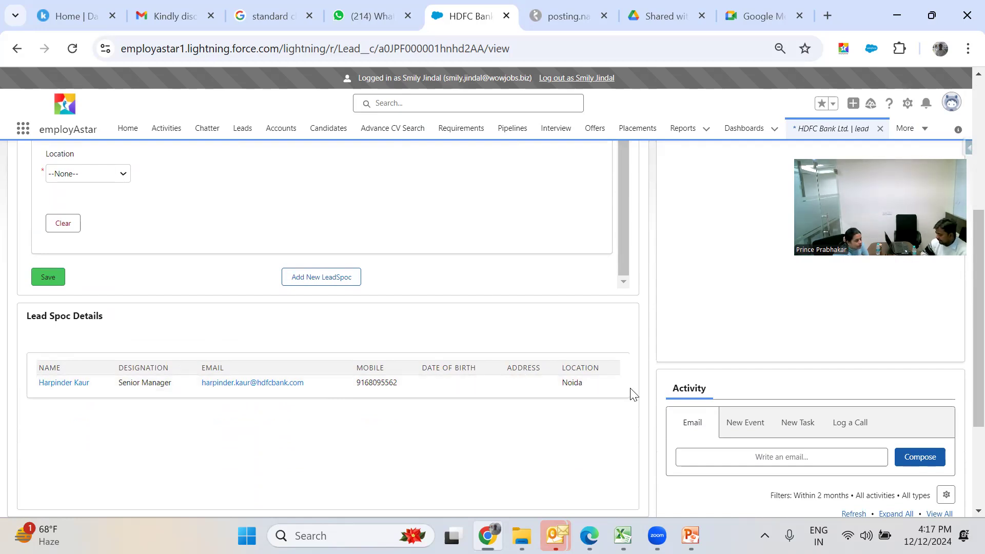
left_click_drag(963, 373, 963, 253)
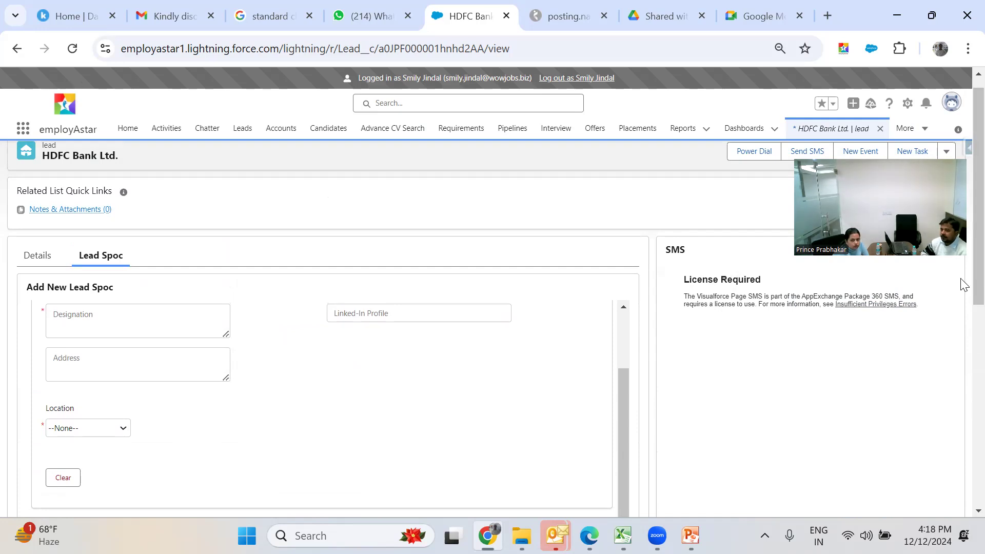
left_click_drag(961, 273, 963, 370)
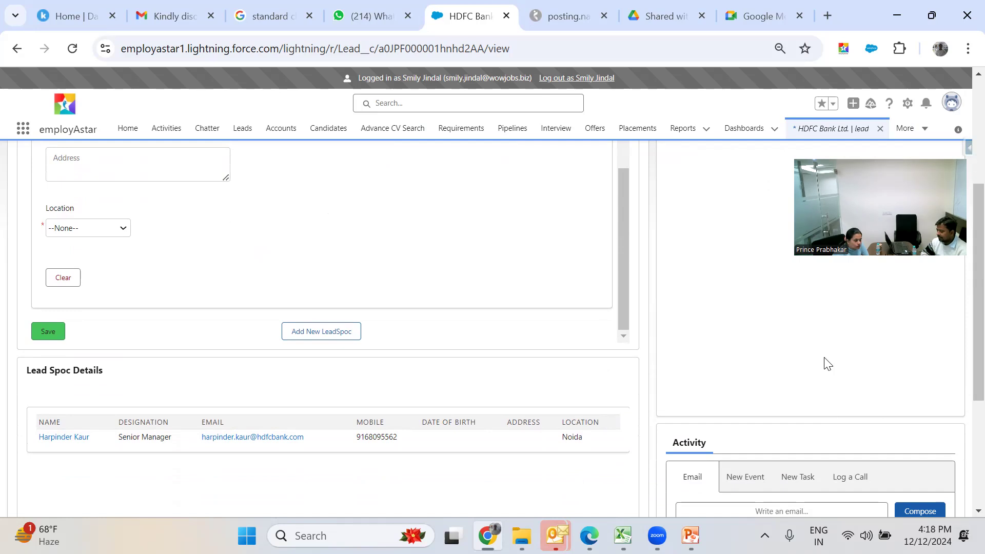
left_click_drag(961, 349, 961, 434)
scroll(964, 439, "down", 1)
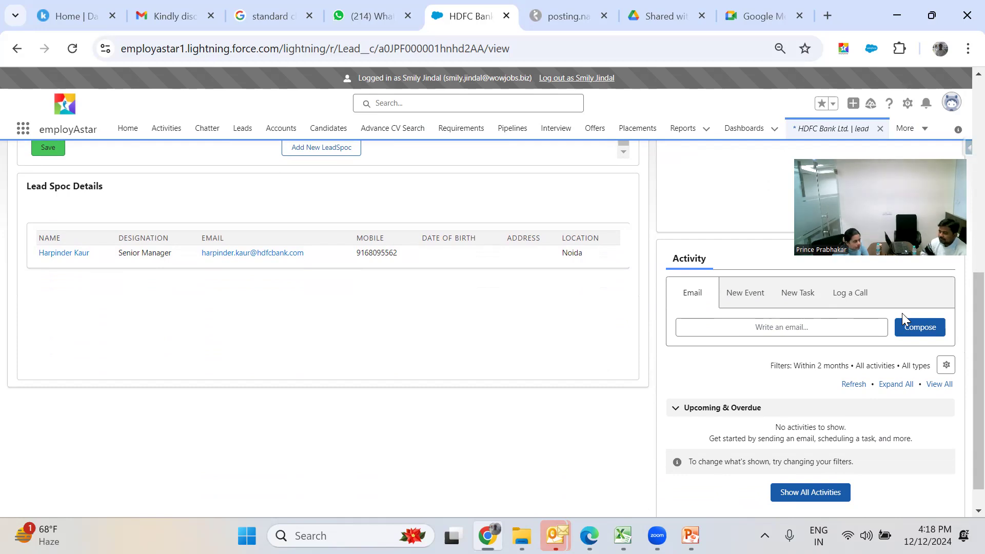
- Start a call log with subject 'First call to' followed by the contact's first name
left_click(857, 297)
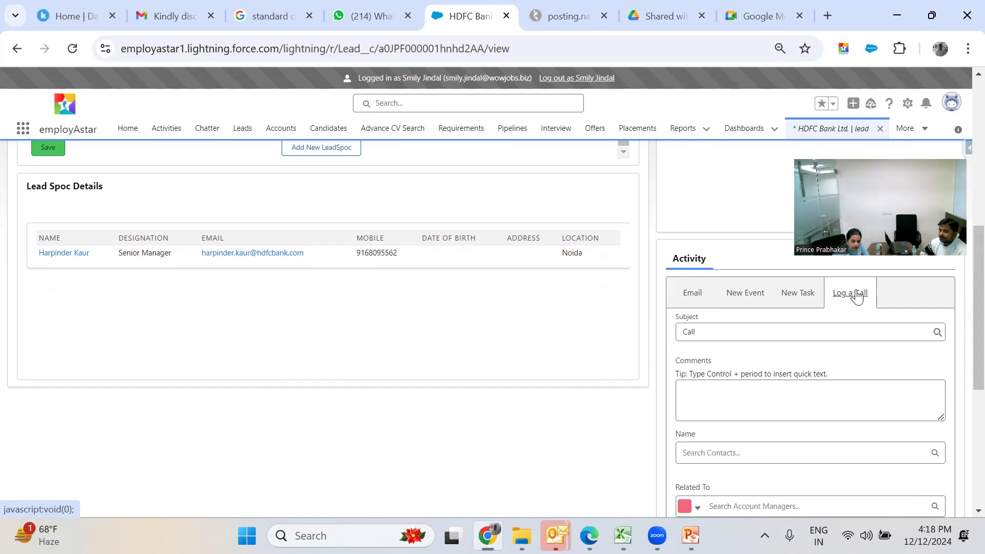
scroll(961, 281, "down", 1)
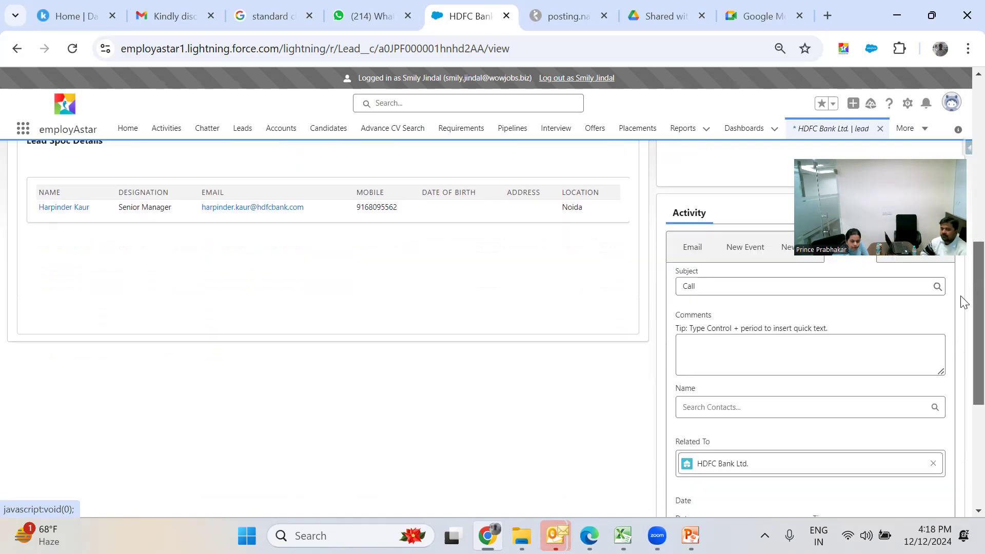
left_click(789, 277)
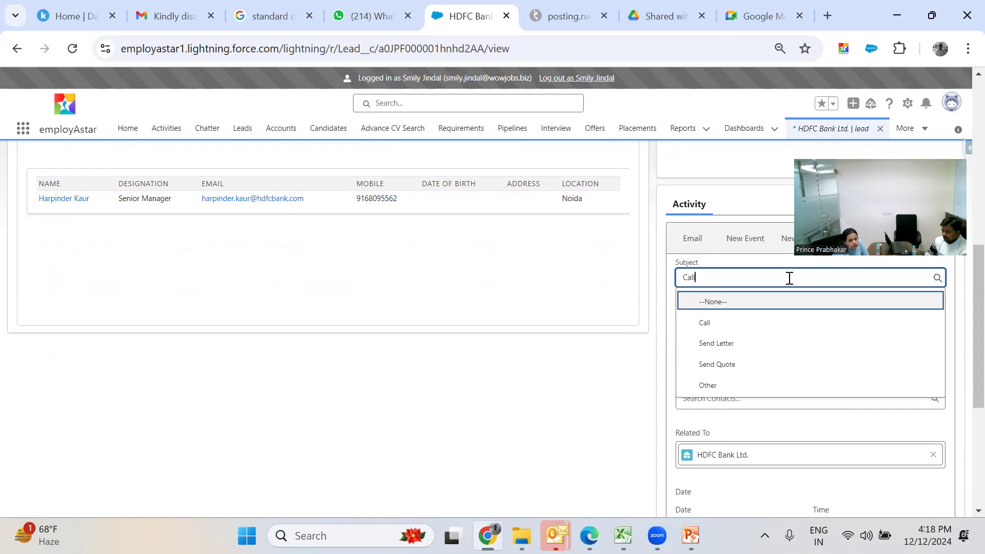
left_click(789, 278)
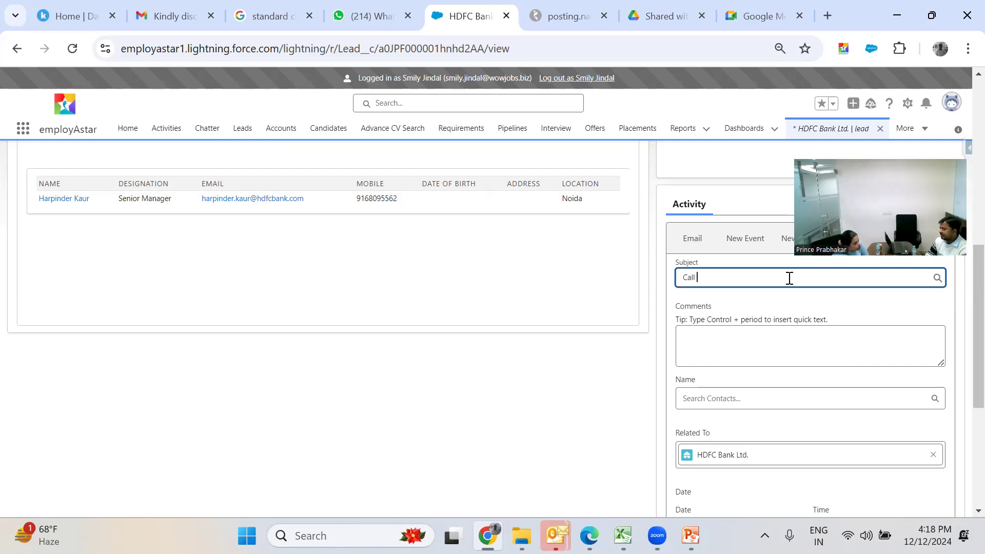
type("to Harpin")
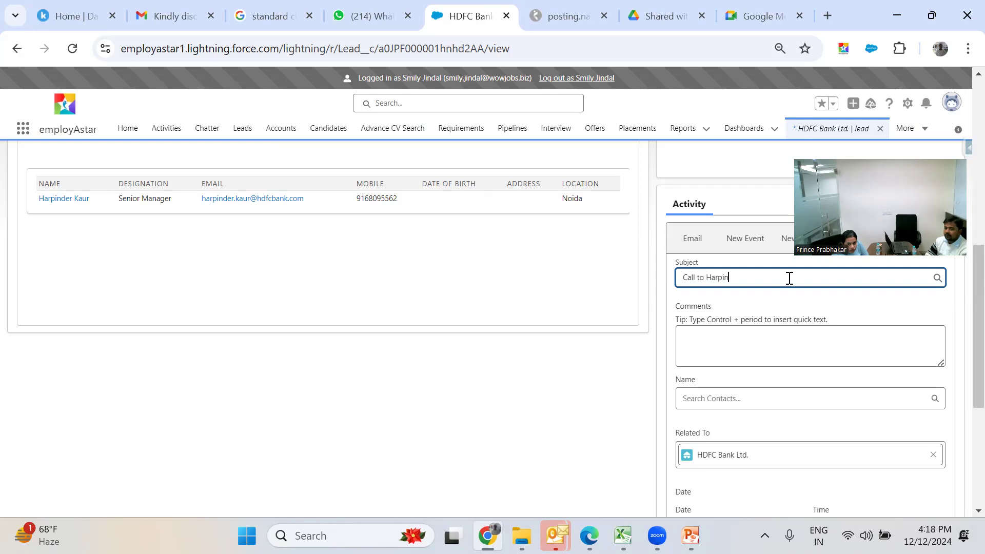
type("de")
key("BackSpace")
key("BackSpace")
key("BackSpace")
key("BackSpace")
key("BackSpace")
key("BackSpace")
key("BackSpace")
key("BackSpace")
key("BackSpace")
key("BackSpace")
key("BackSpace")
key("BackSpace")
key("BackSpace")
key("BackSpace")
key("BackSpace")
key("BackSpace")
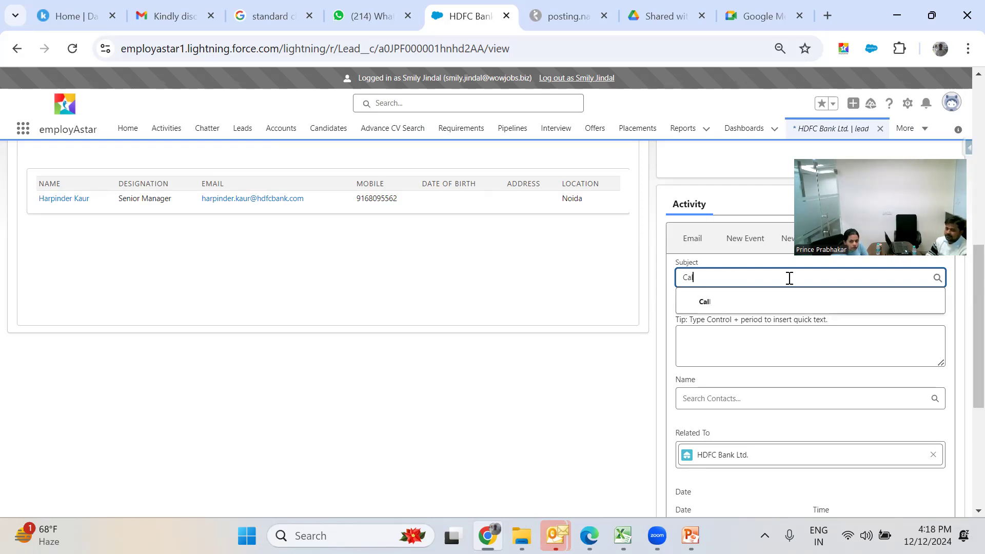
type("First call")
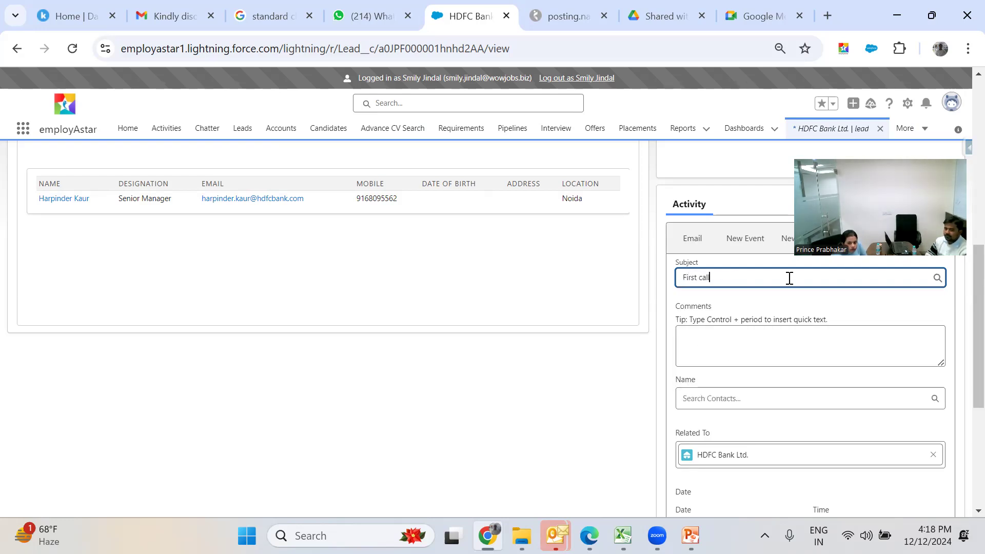
type(" to Harpinder")
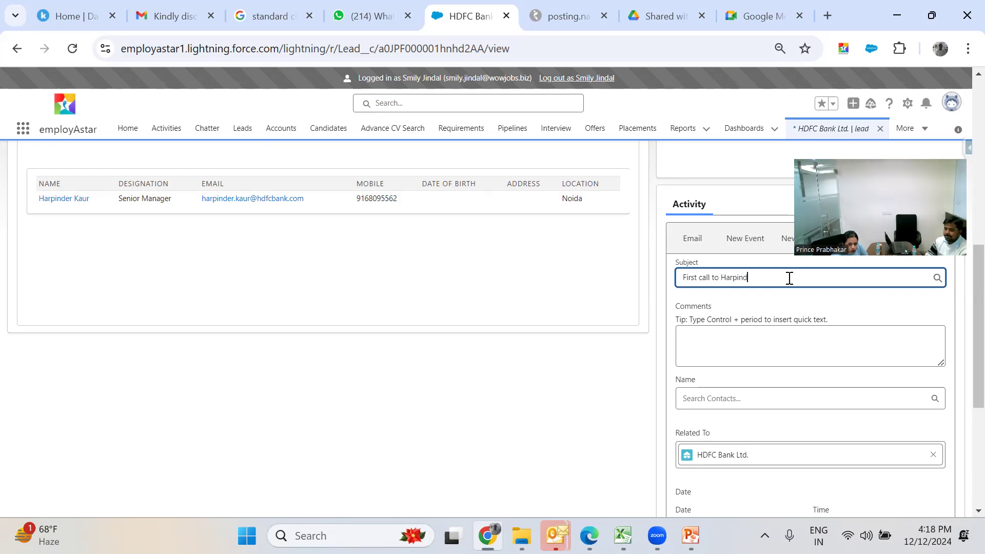
- Write the call comment 'Discussed regarding impannelment'
left_click(785, 334)
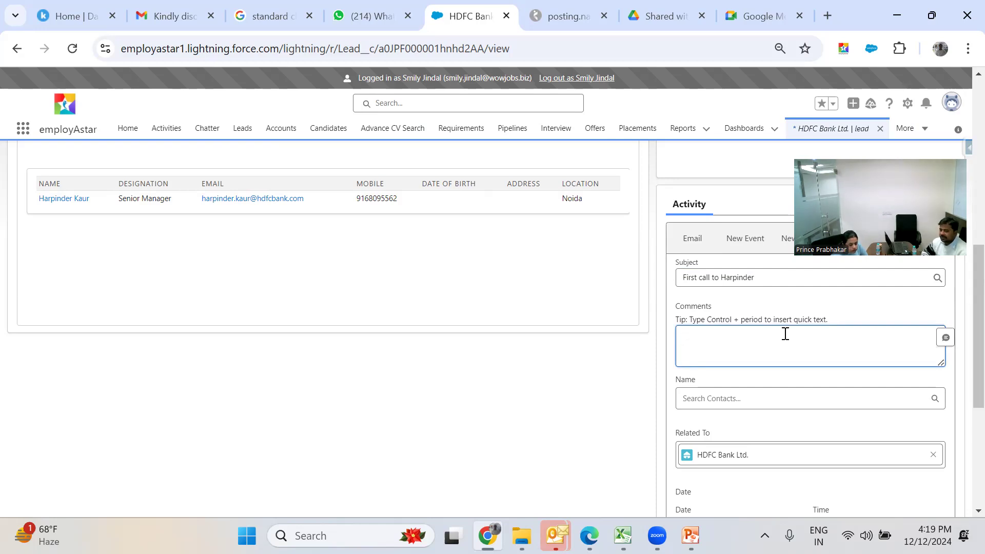
type("Discussed")
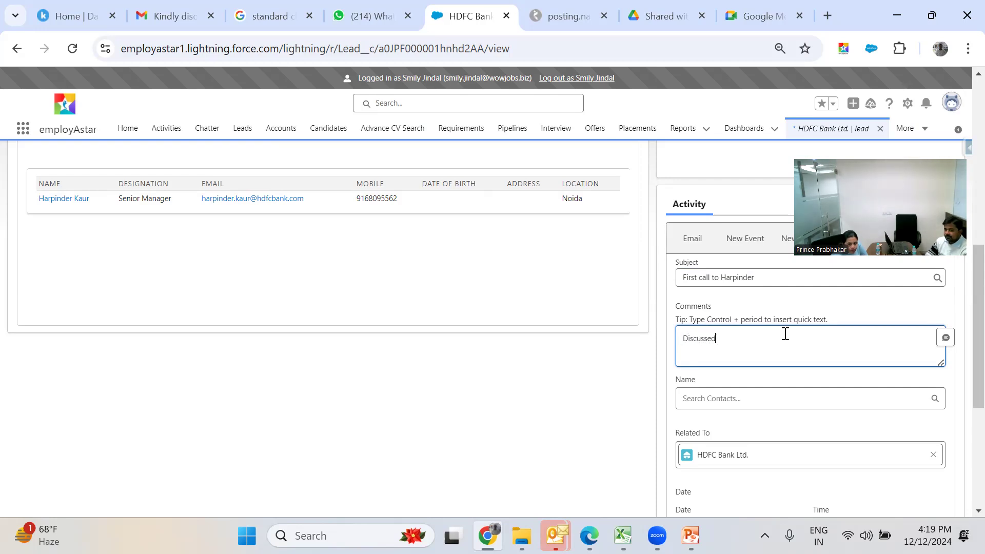
key("BackSpace")
key("BackSpace")
type("ed regarding impan")
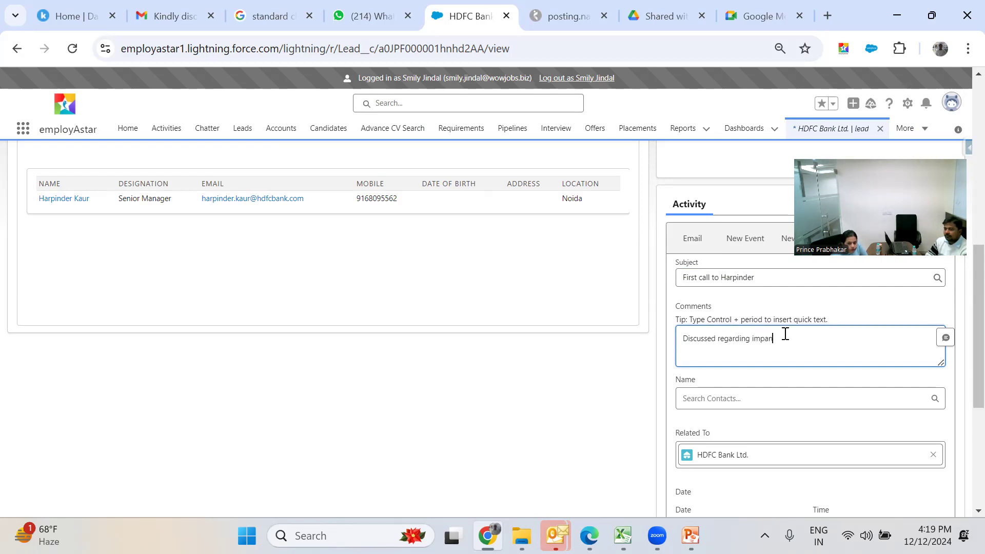
type("nelment")
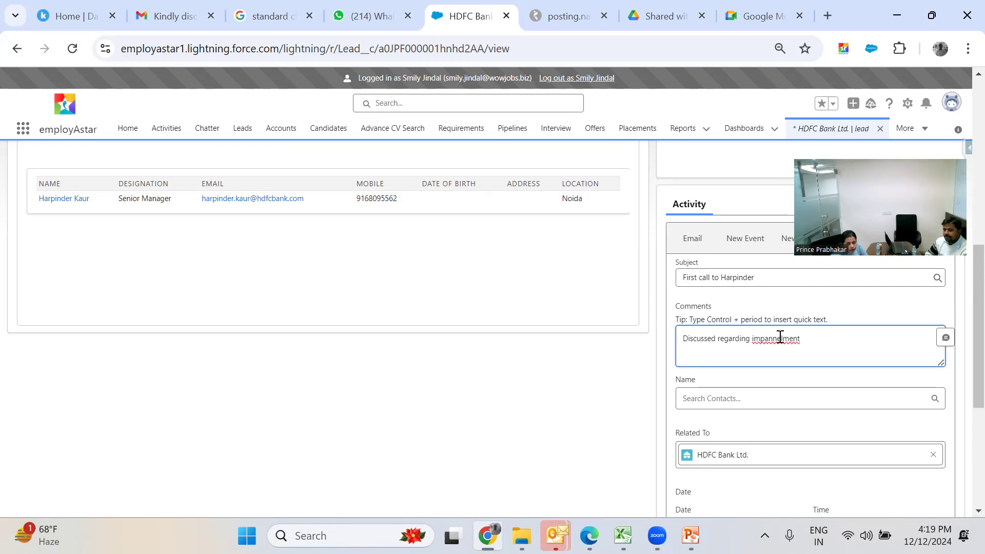
- Correct 'impannelment' to 'empanelment' in the call comment using the spelling suggestion
double_click(780, 337)
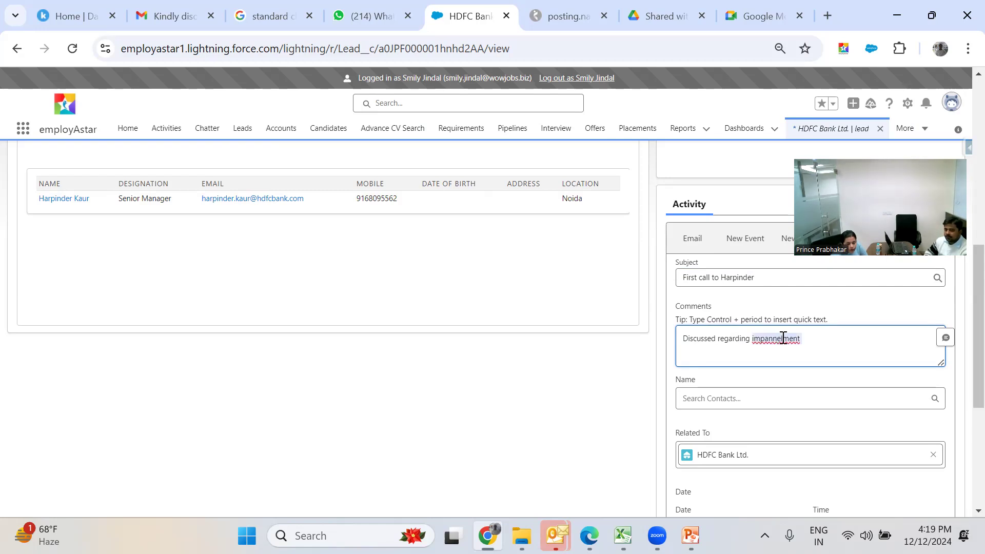
right_click(782, 338)
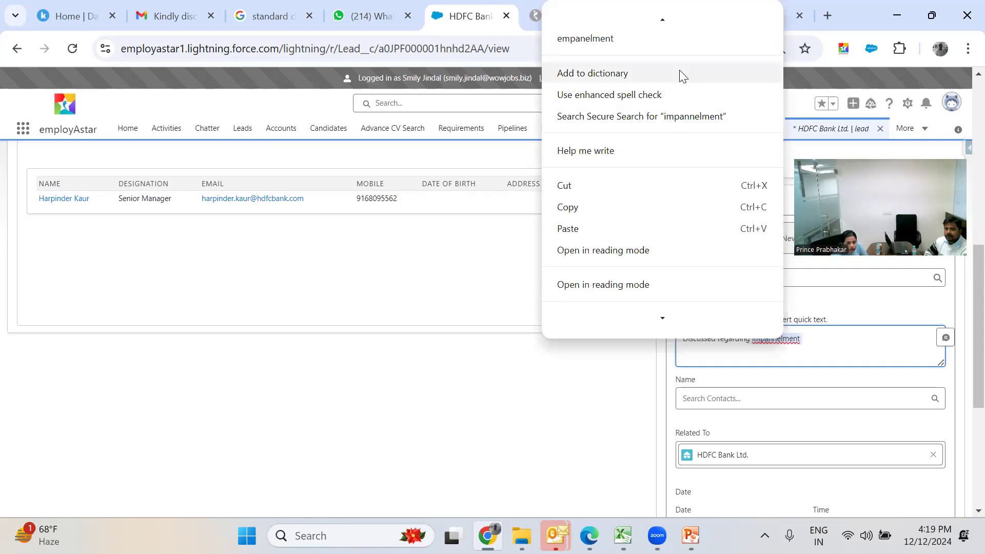
scroll(675, 56, "down", 1)
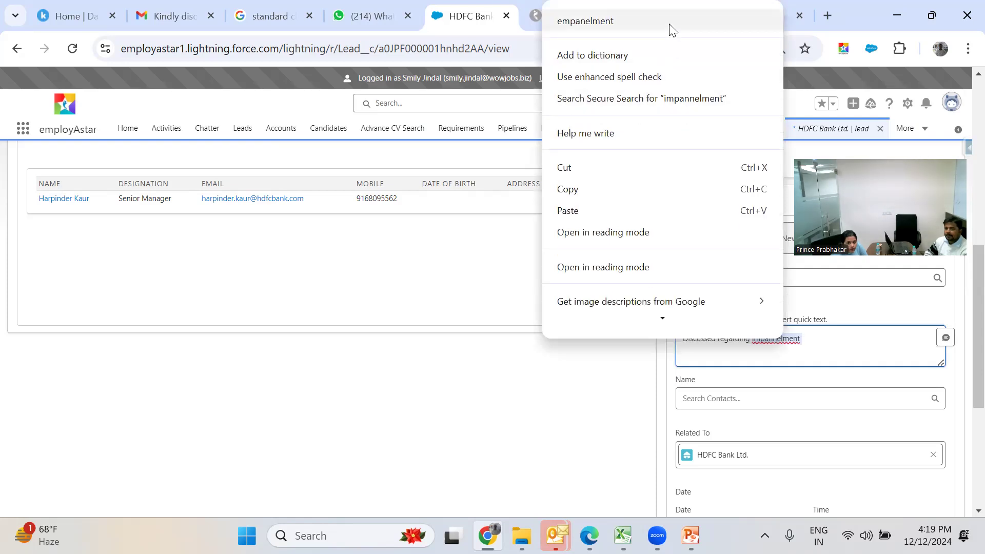
left_click(672, 28)
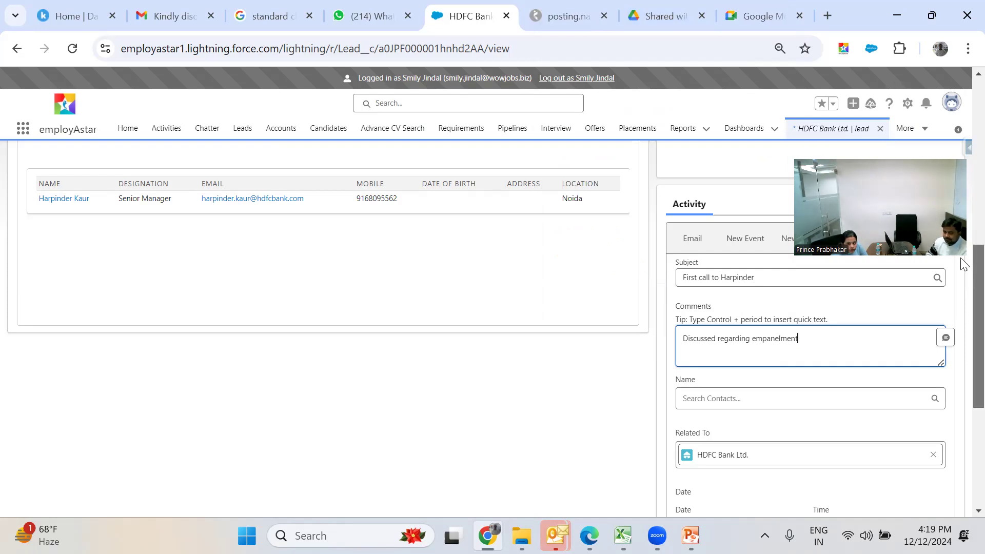
scroll(961, 262, "down", 1)
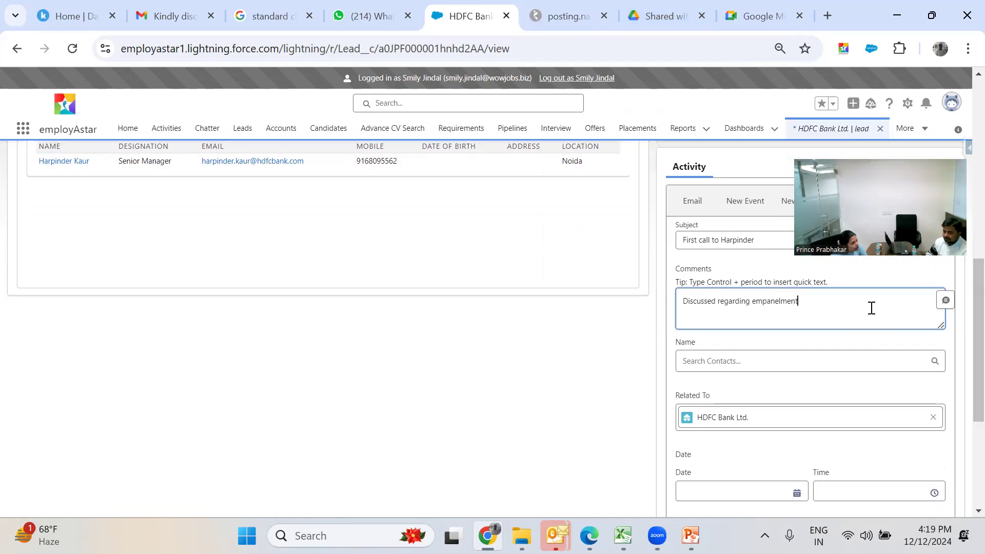
- Link the call to the lead's contact, date it 12/12/2024, and save it as a task
left_click(822, 354)
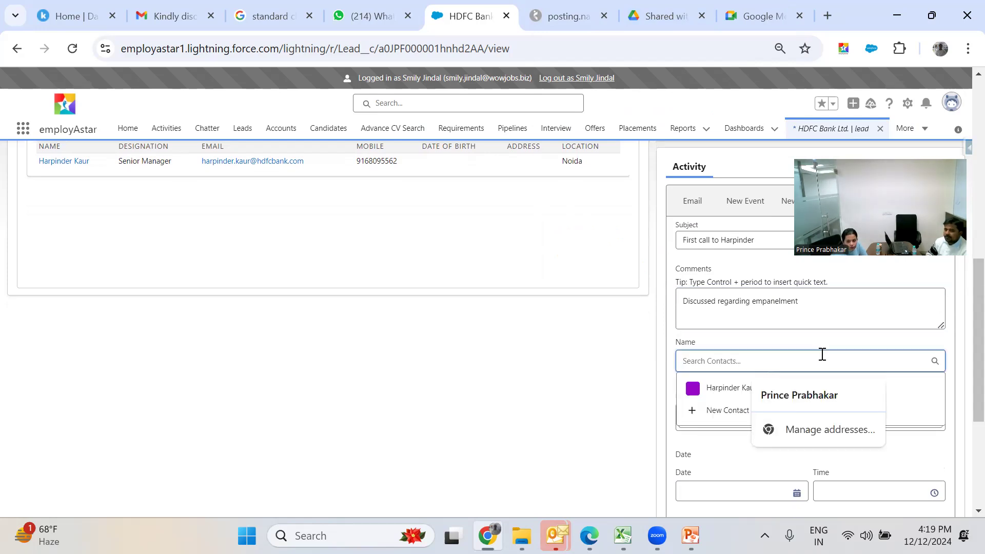
left_click(737, 398)
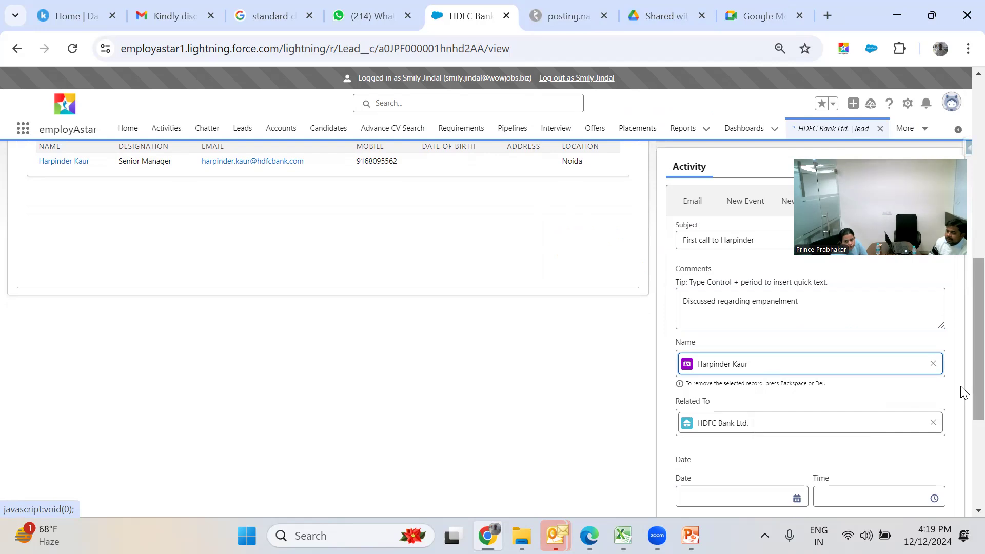
scroll(962, 405, "down", 3)
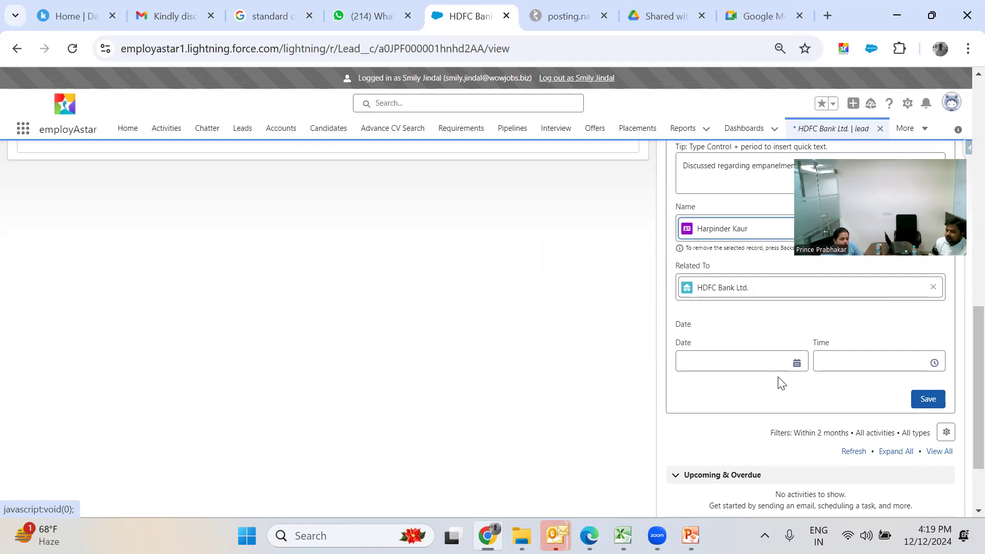
left_click(797, 365)
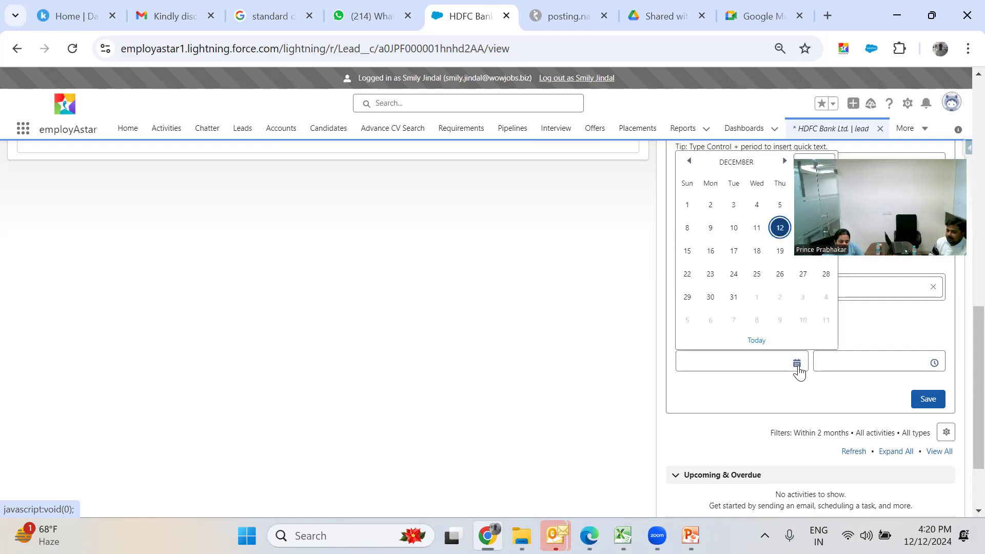
left_click(781, 228)
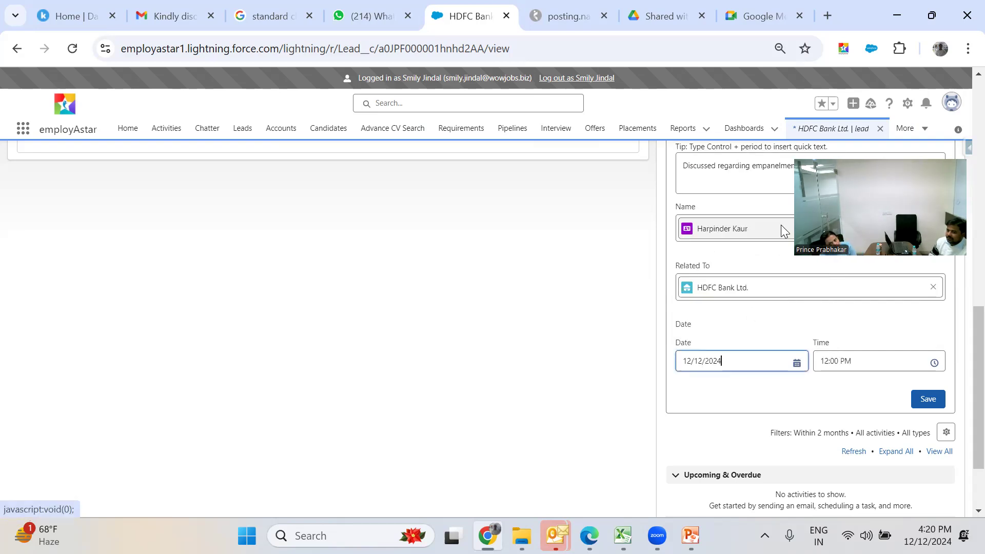
left_click(899, 361)
left_click(942, 400)
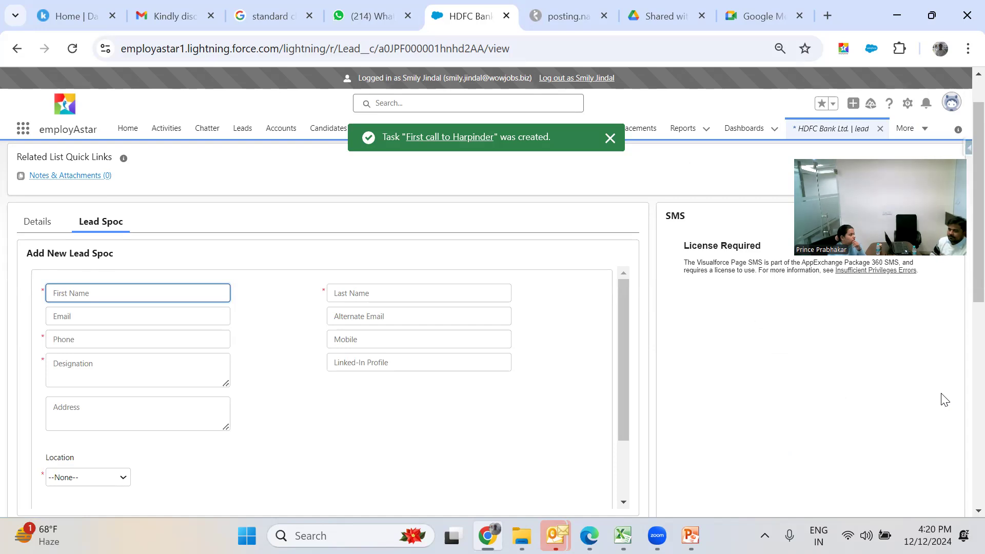
scroll(961, 323, "down", 6)
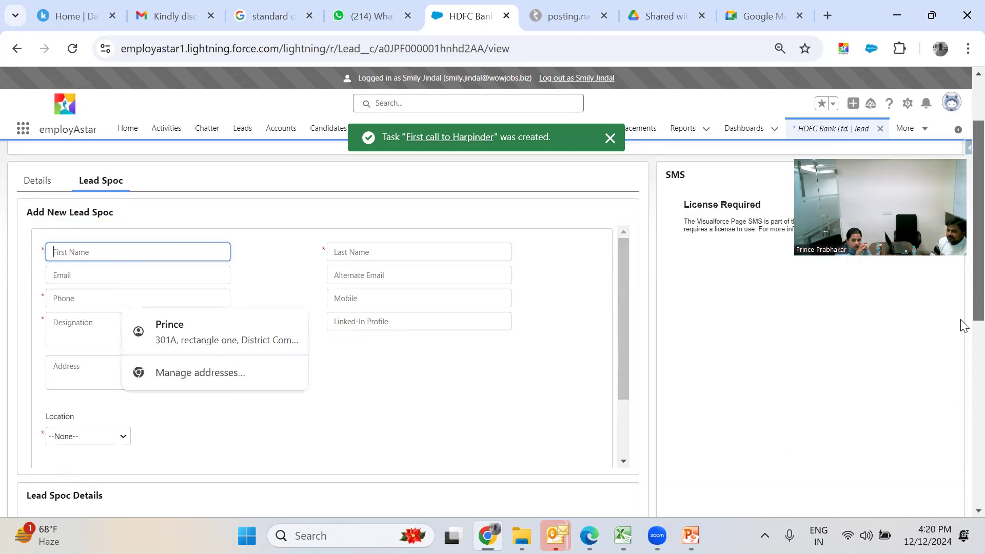
scroll(960, 425, "down", 3)
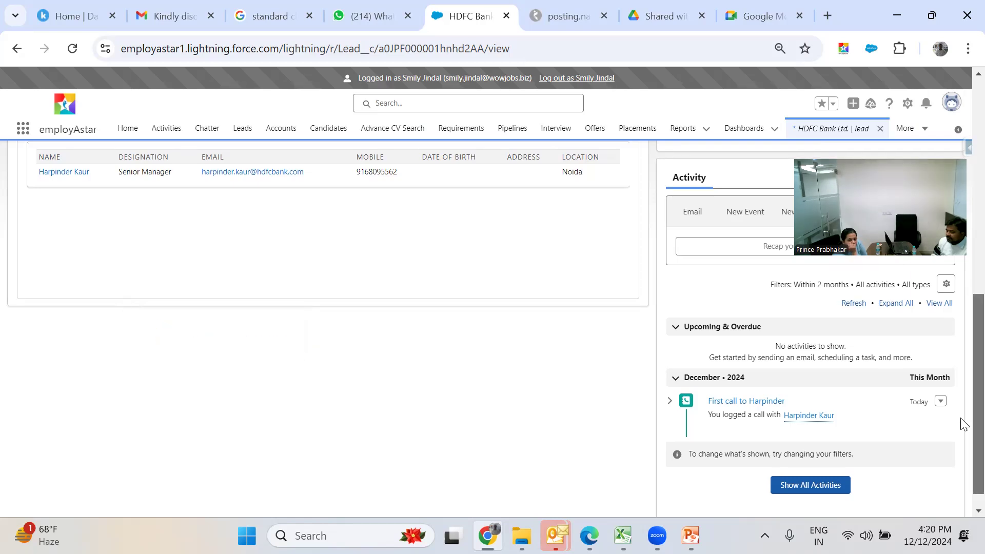
scroll(963, 416, "up", 1)
scroll(963, 407, "up", 1)
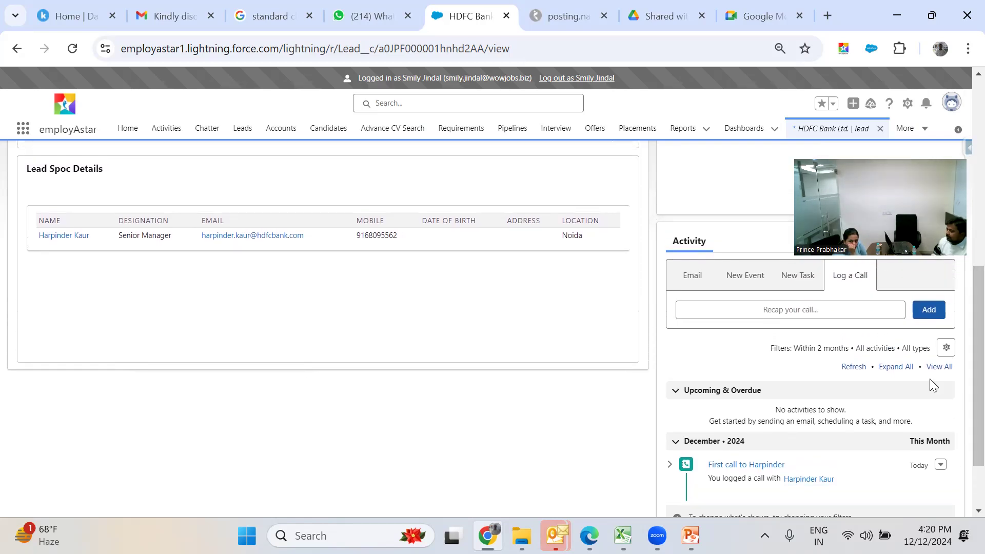
- Start a new email from the lead and remove the default Bcc recipient
left_click(692, 276)
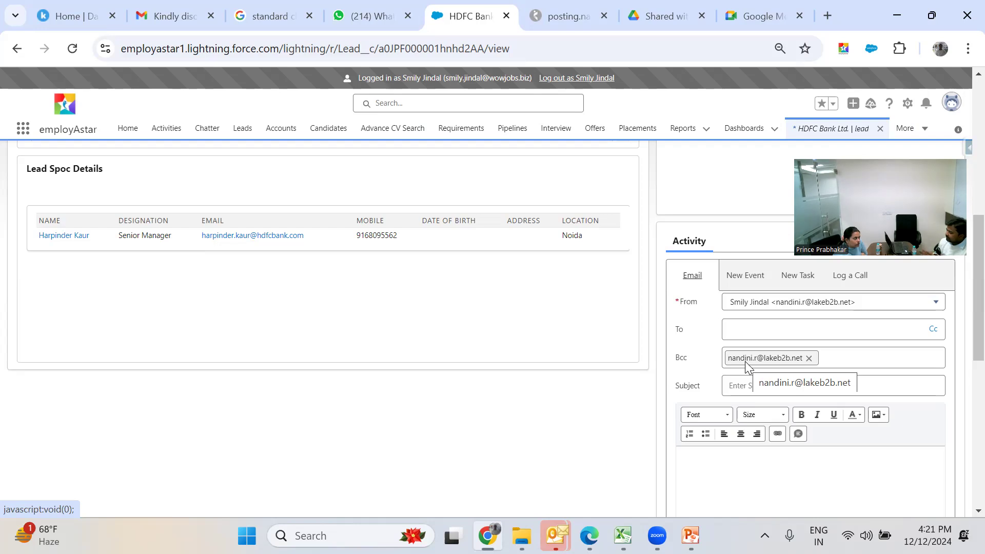
left_click(809, 361)
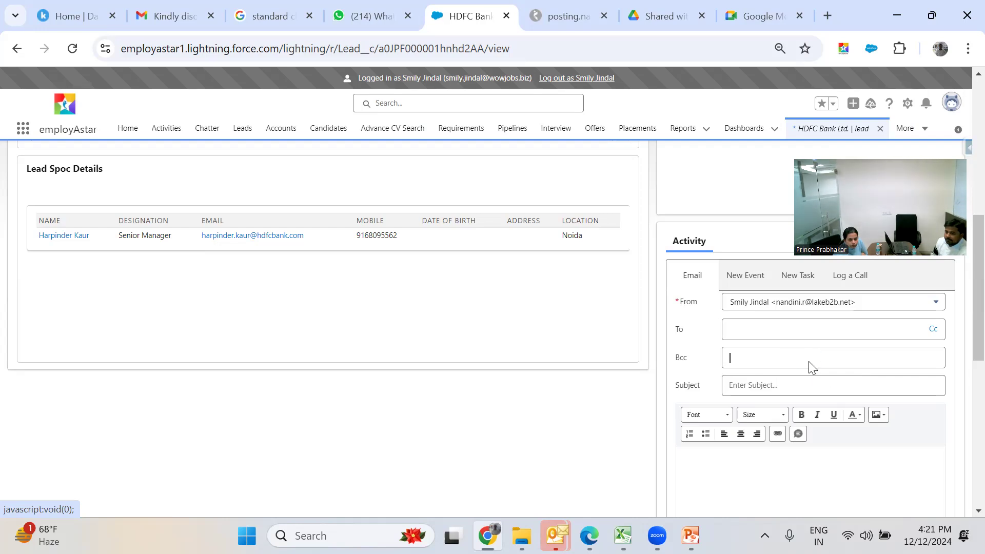
- Search the To field for the lead contact by typing her name
left_click(776, 334)
type("harm")
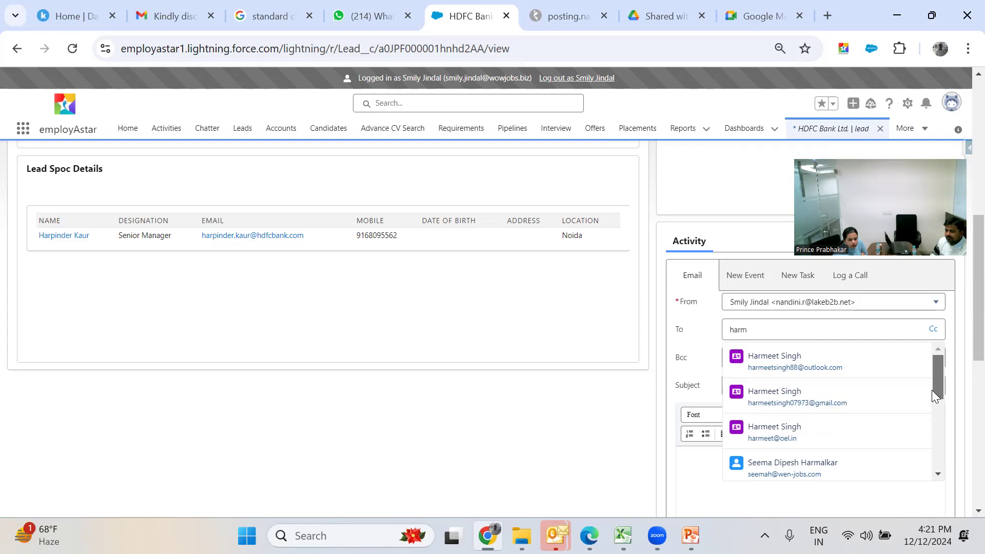
left_click_drag(933, 392, 938, 423)
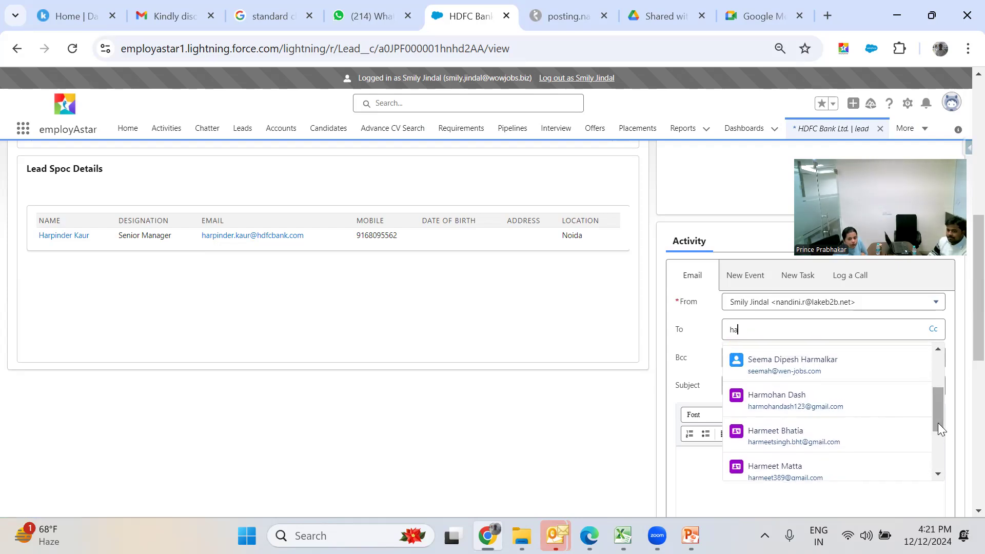
type("rpi")
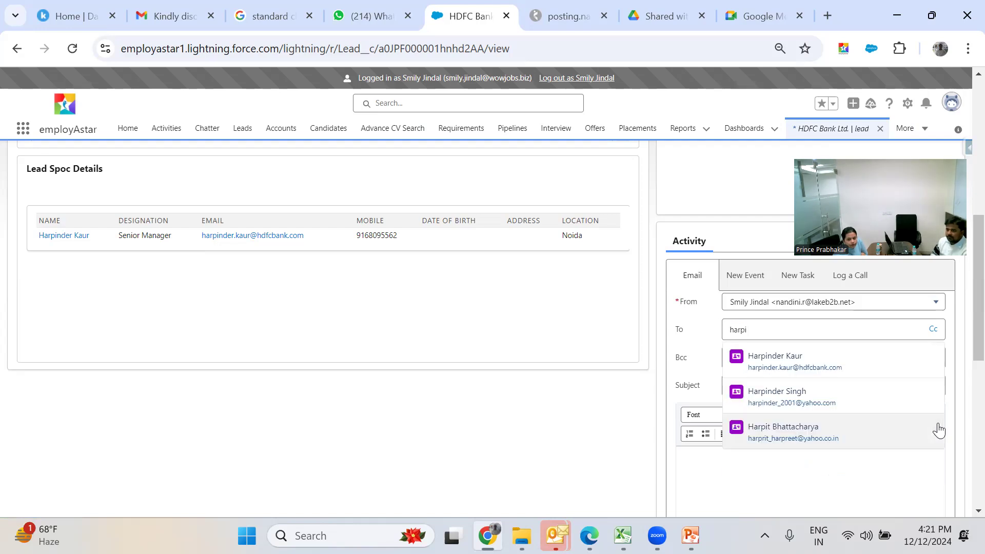
- Address the email to the lead contact with the subject 'Wowjobs company Dec'
left_click(866, 368)
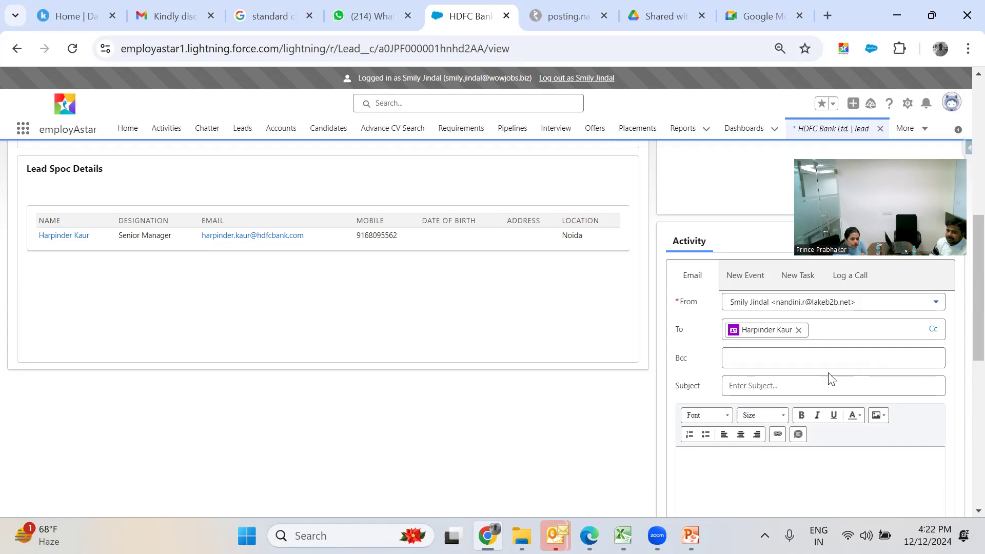
left_click(797, 393)
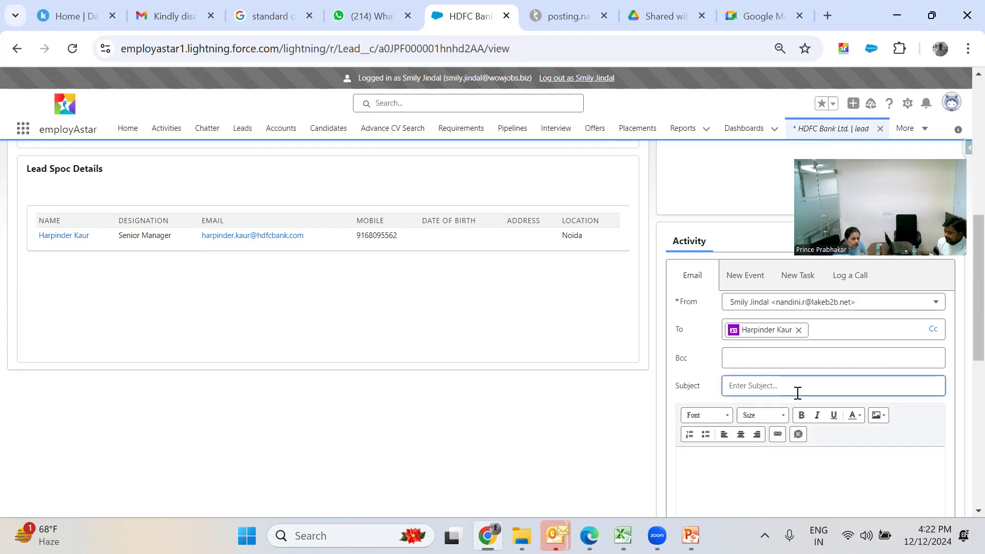
type("Wow")
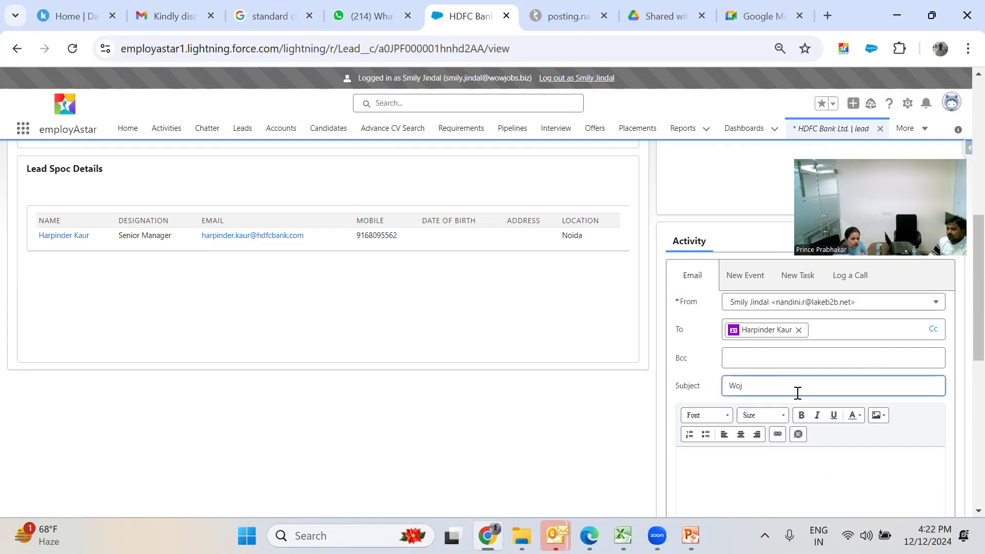
type("jobs company DEC")
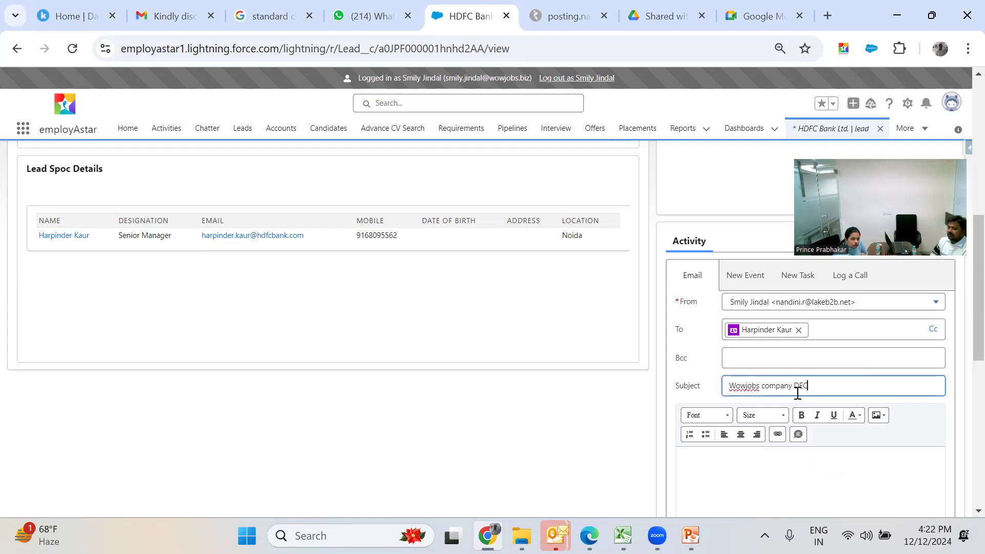
key("BackSpace")
key("BackSpace")
type("ec")
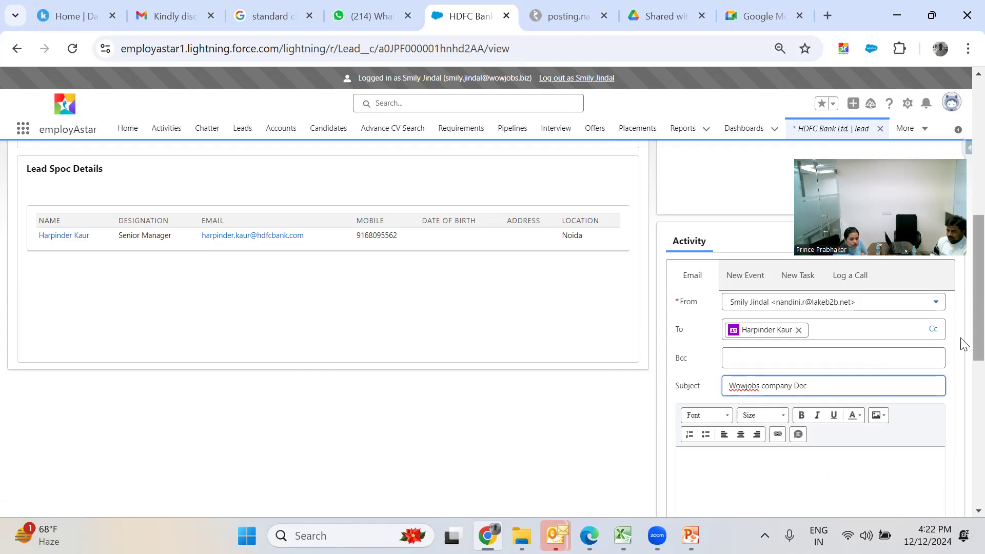
scroll(963, 380, "down", 2)
scroll(961, 411, "down", 5)
scroll(961, 406, "up", 3)
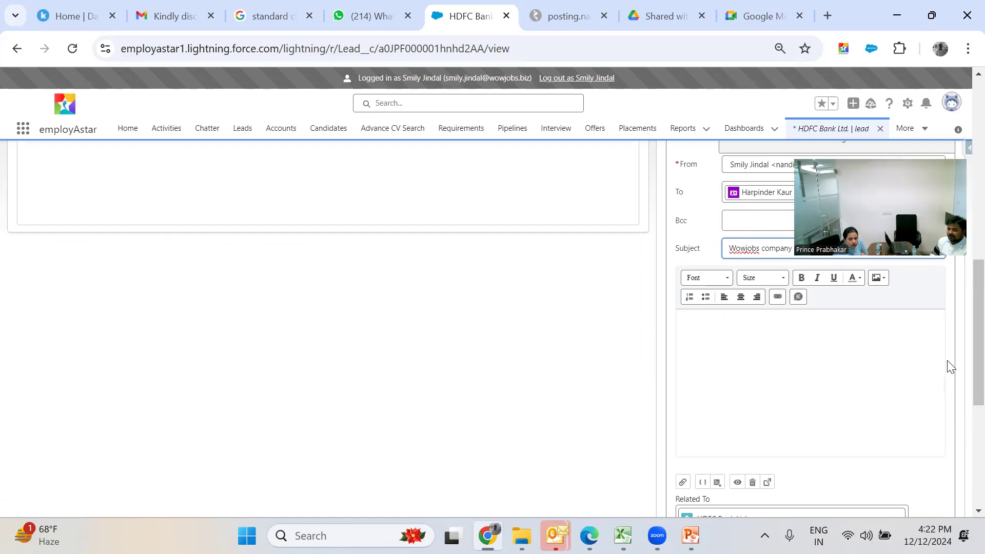
left_click_drag(886, 155, 834, 36)
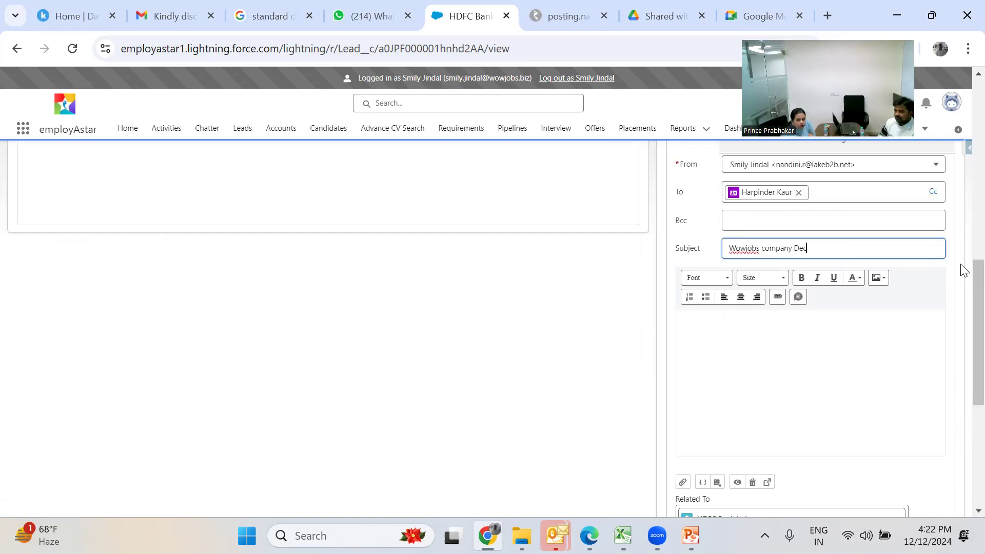
scroll(963, 267, "up", 3)
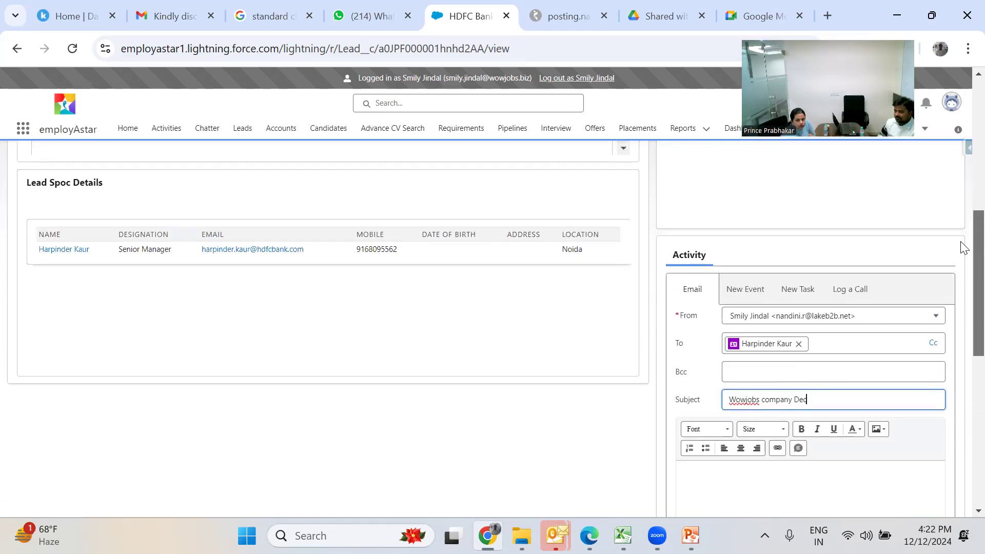
scroll(963, 248, "down", 7)
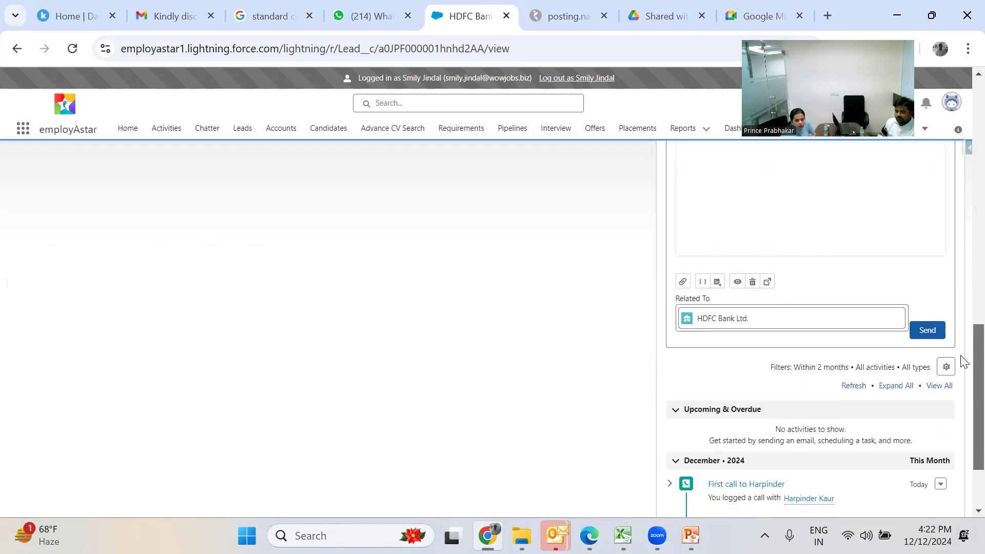
left_click_drag(962, 357, 960, 352)
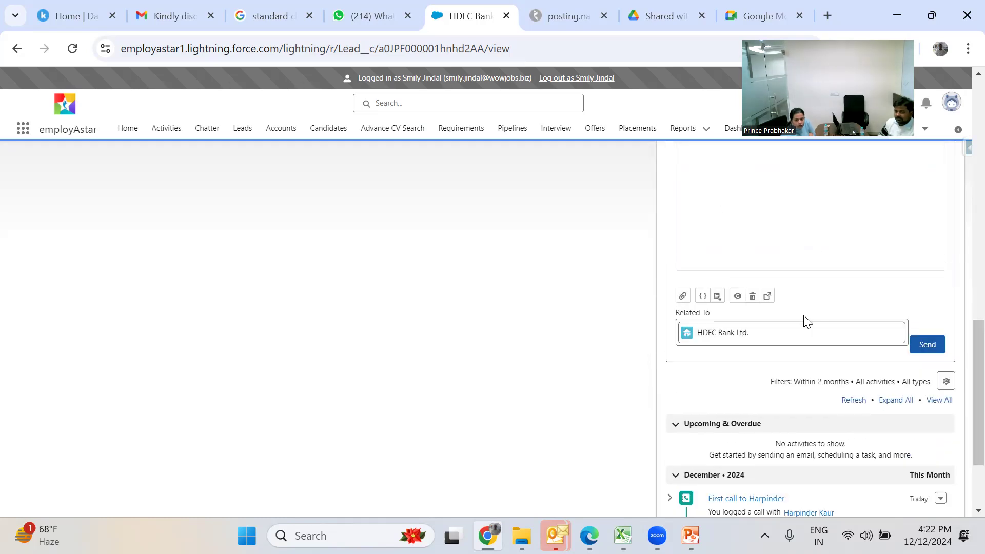
- Enlarge the draft to a full-size window and type a greeting hoping the contact is doing great
left_click(768, 297)
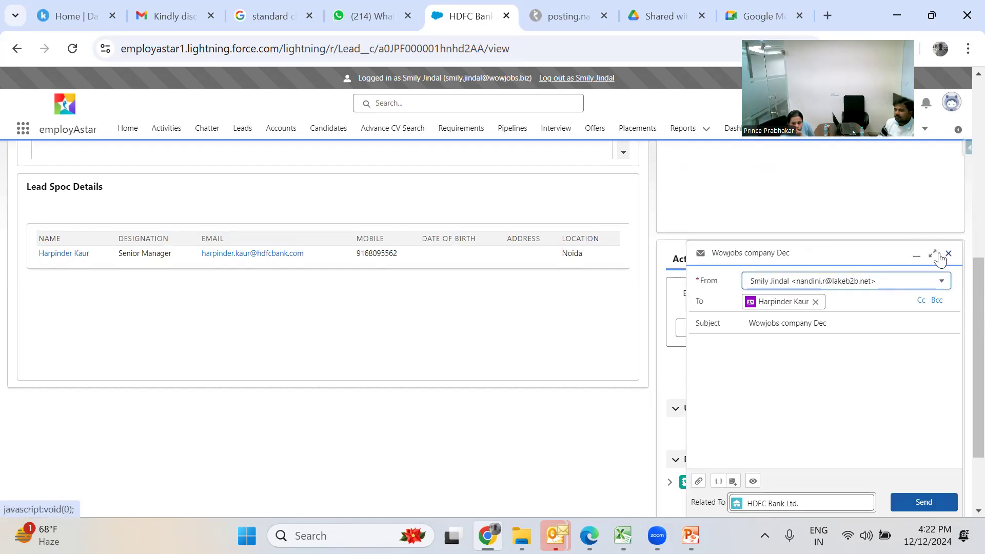
left_click(933, 253)
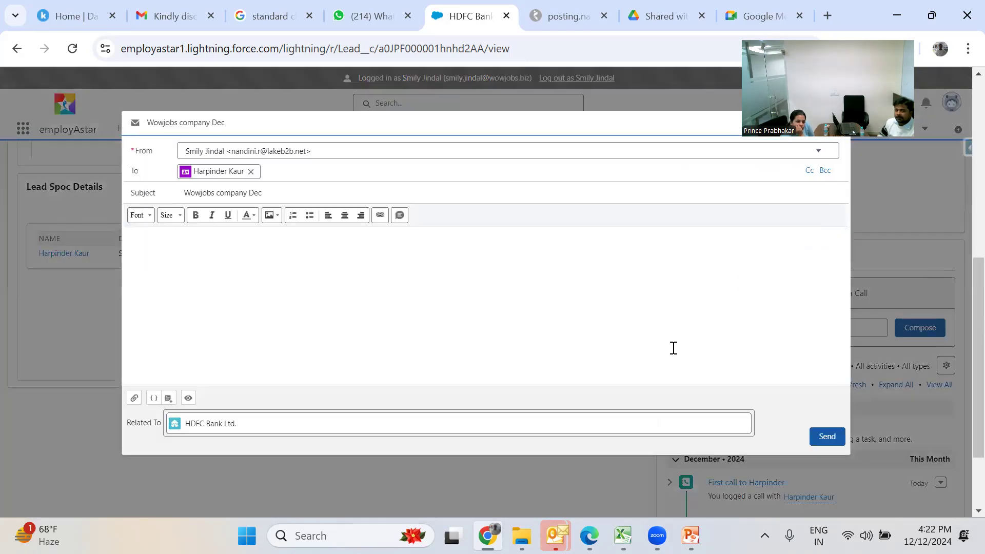
type("Hi Harpinder, Hope yo")
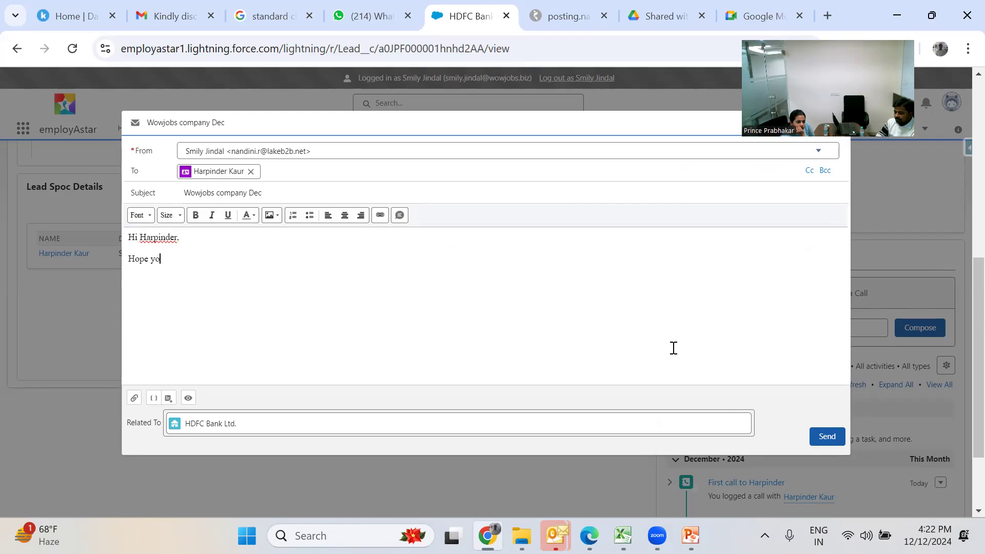
type("u are doing great!!")
- Add a line about attaching the company profile, then a Best Regards sign-off with the sender's name
key("Return")
type("AS ")
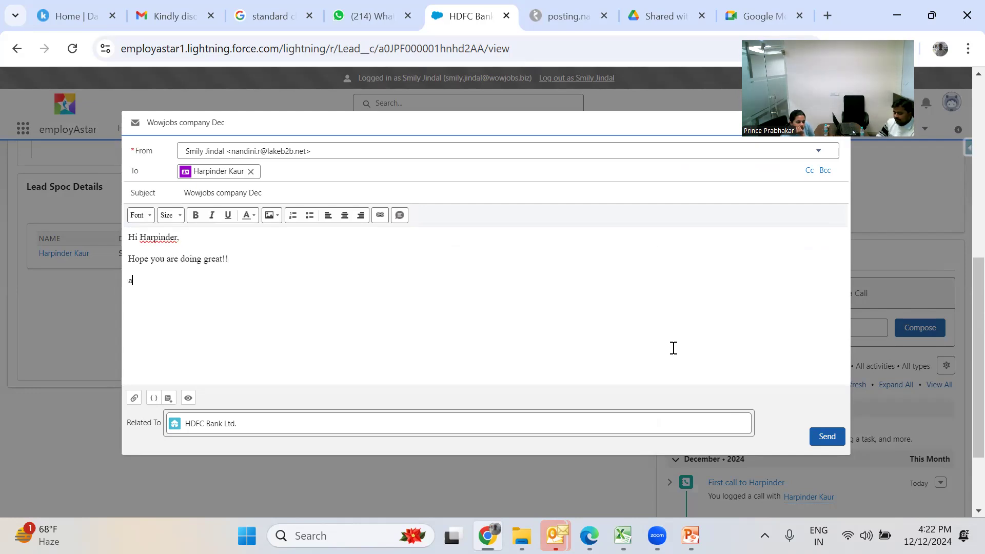
type("discussed i am attaching my company profile for your reference.")
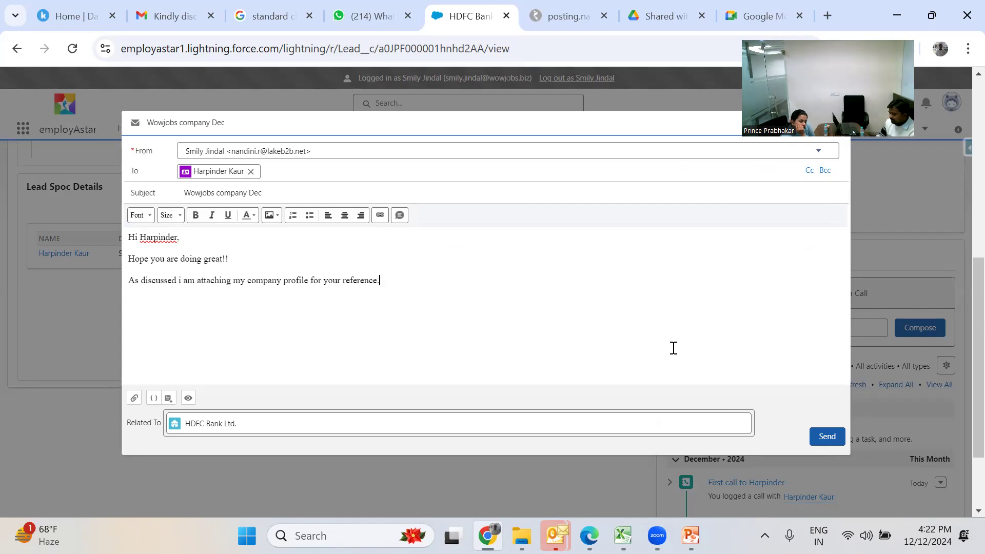
key("Return")
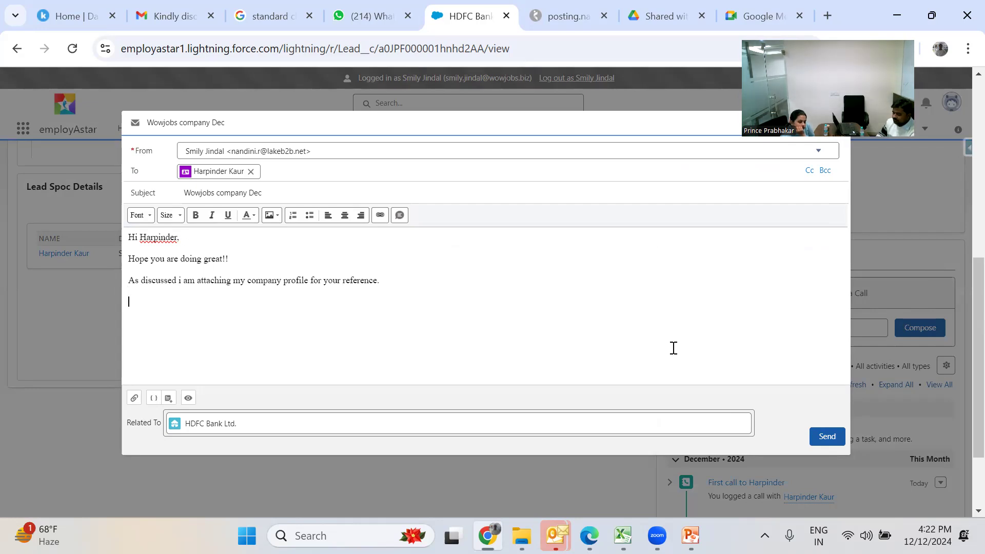
type("Best Regards,")
key("shift+Return")
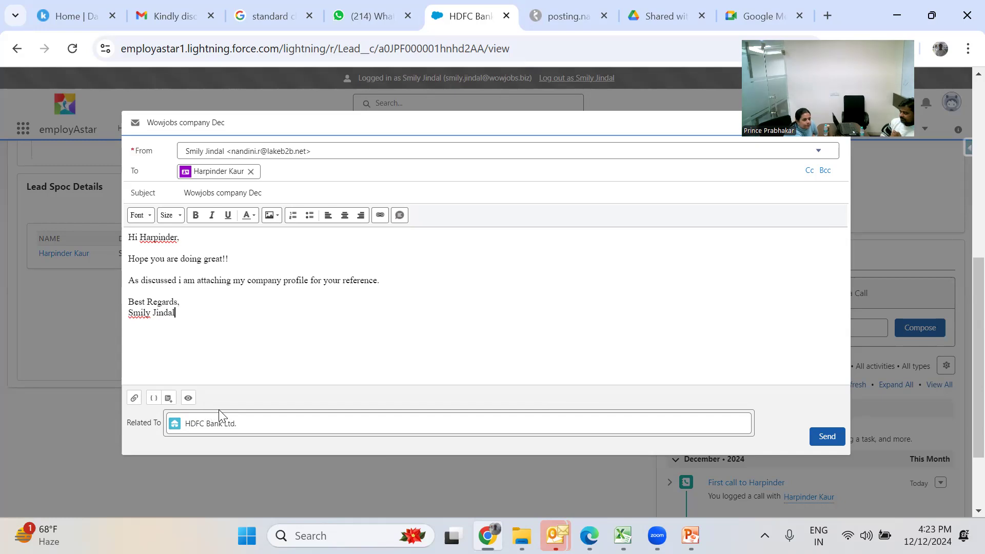
- Start attaching a file, then dismiss the computer file chooser without choosing anything
left_click(133, 403)
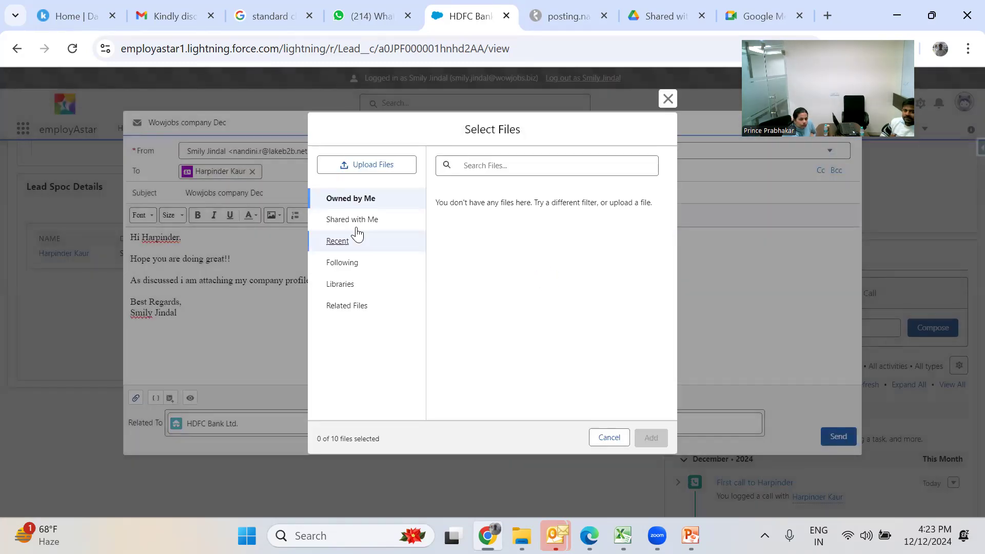
left_click(367, 173)
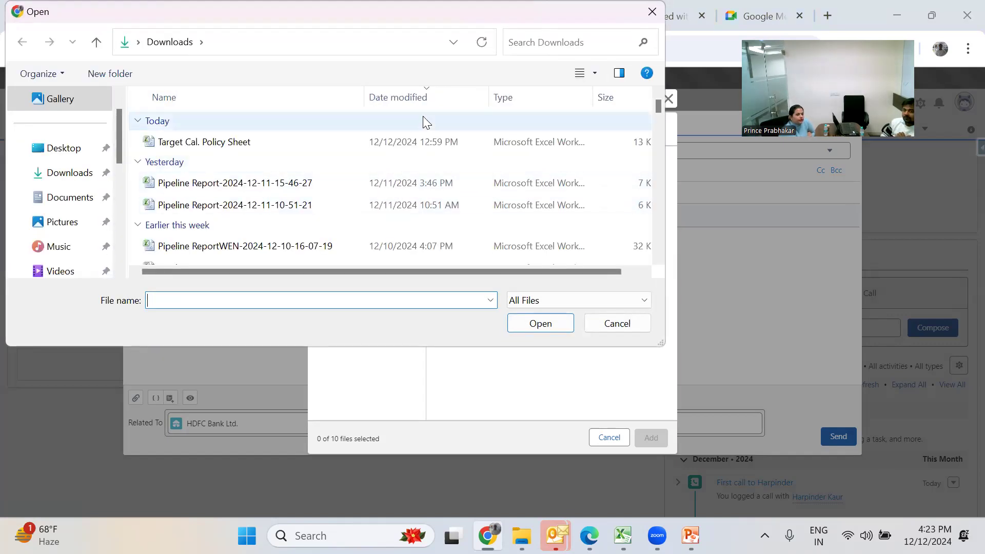
left_click(652, 13)
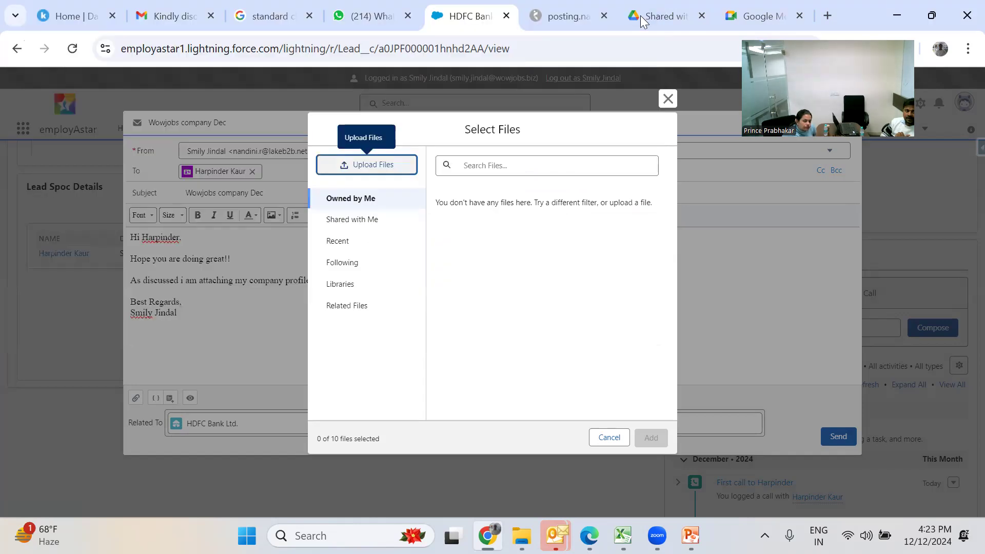
- Attach wowJobs-corporate presentation from BD Documents > Corporate Presentations > Updated Presentations-2023
left_click(343, 287)
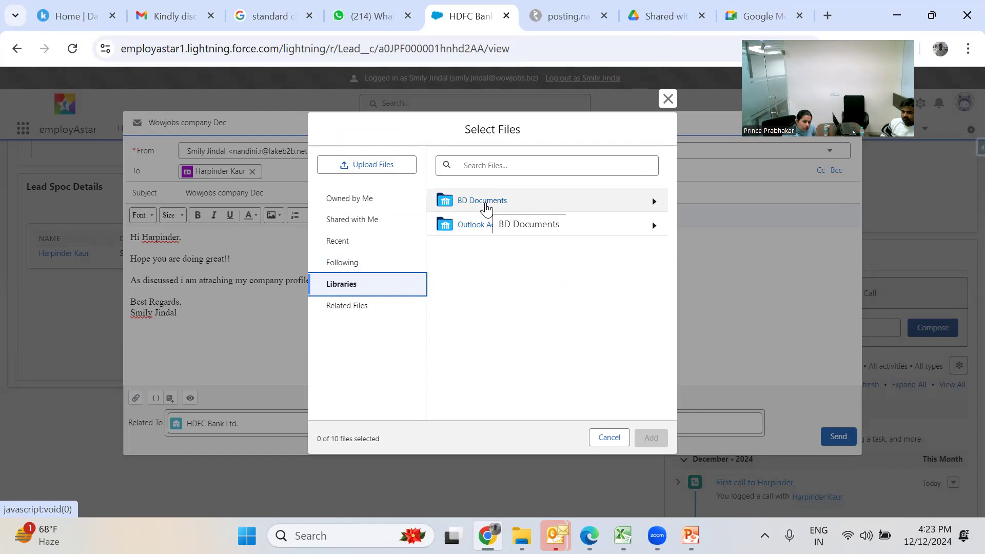
left_click(482, 201)
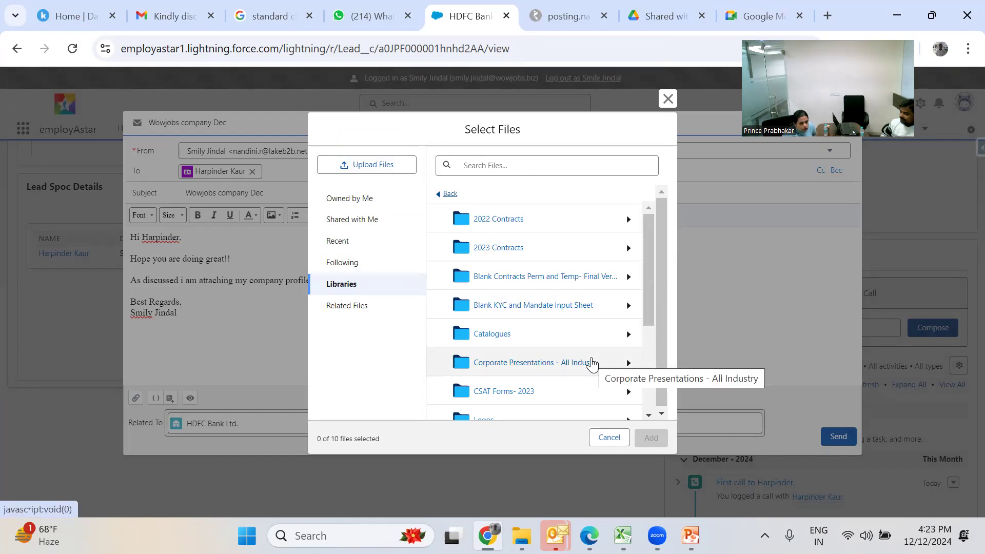
left_click(592, 363)
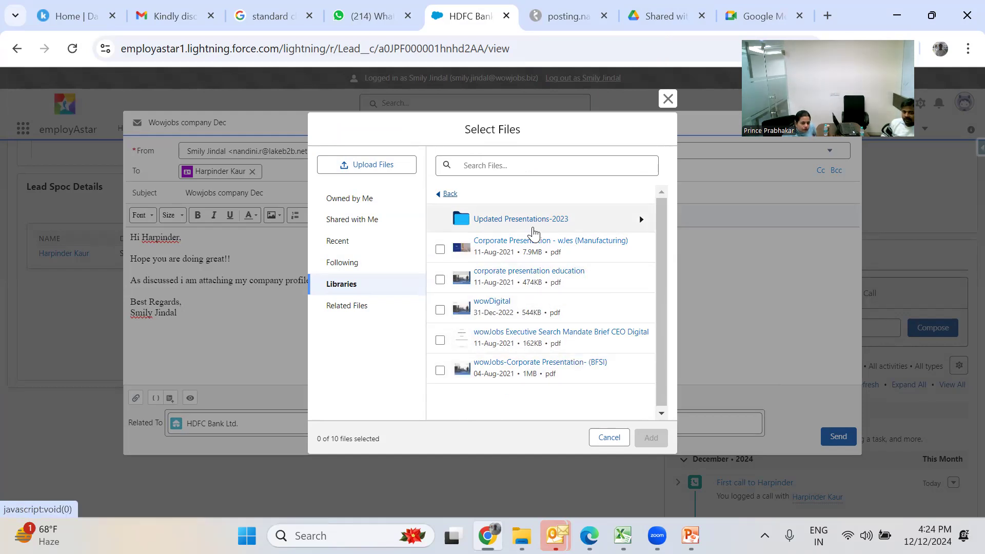
left_click(533, 230)
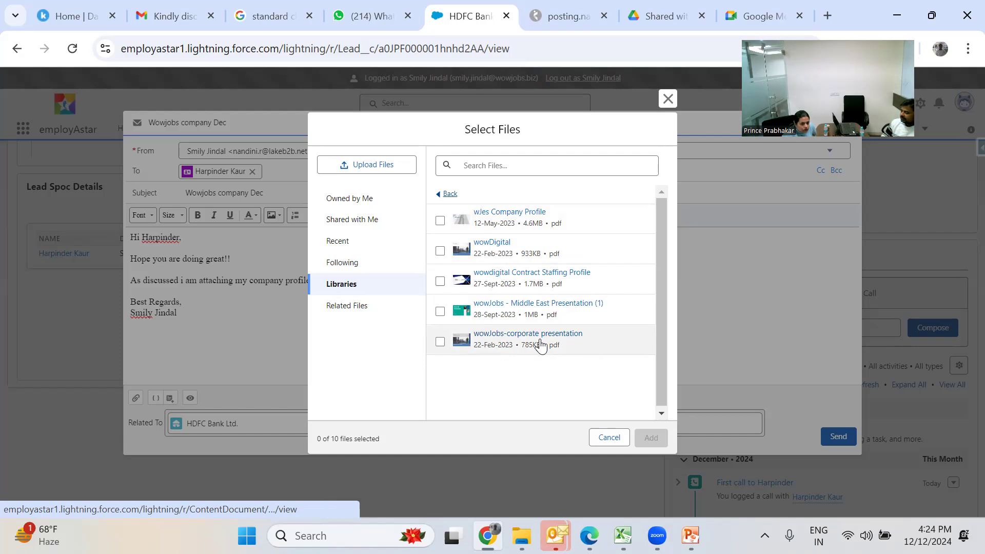
left_click_drag(539, 345, 455, 383)
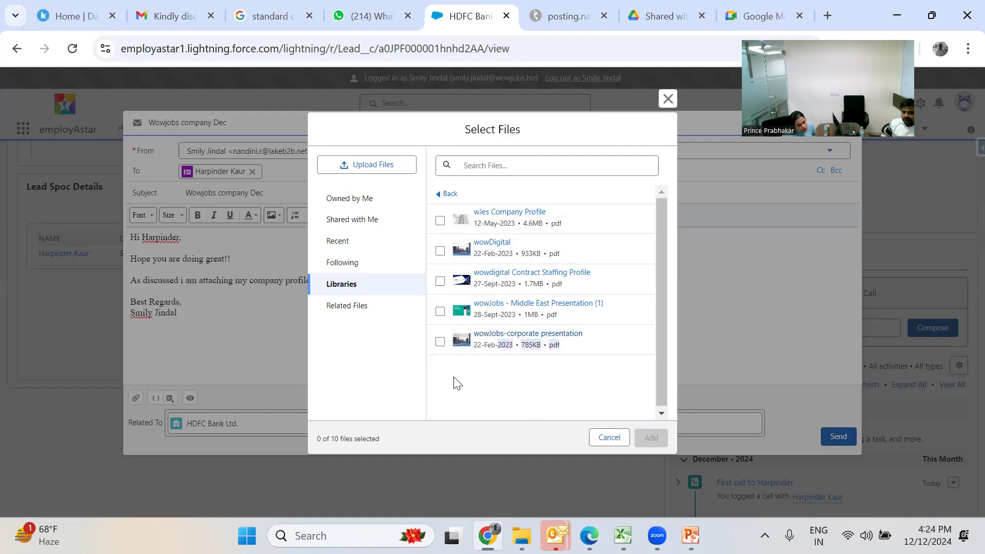
left_click(438, 343)
left_click(440, 343)
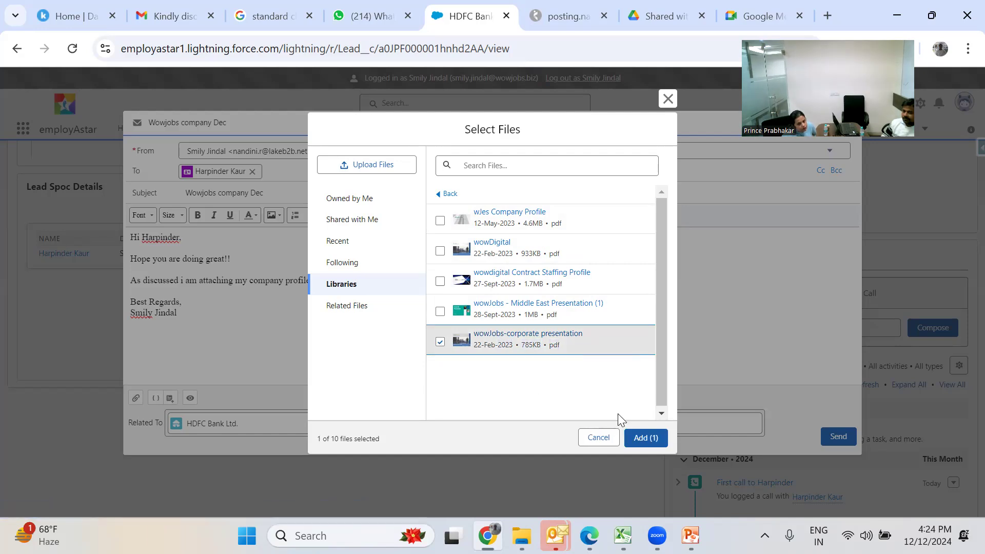
left_click(645, 439)
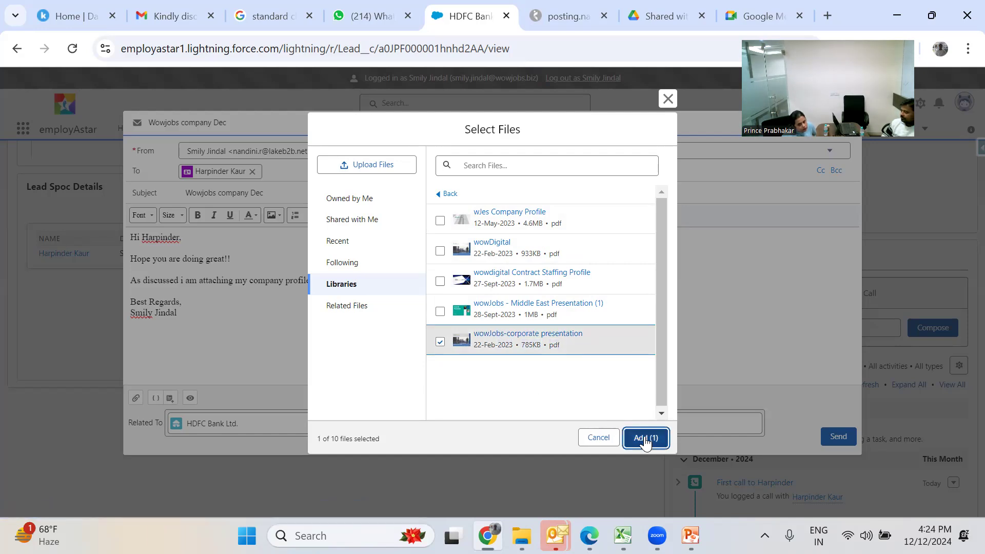
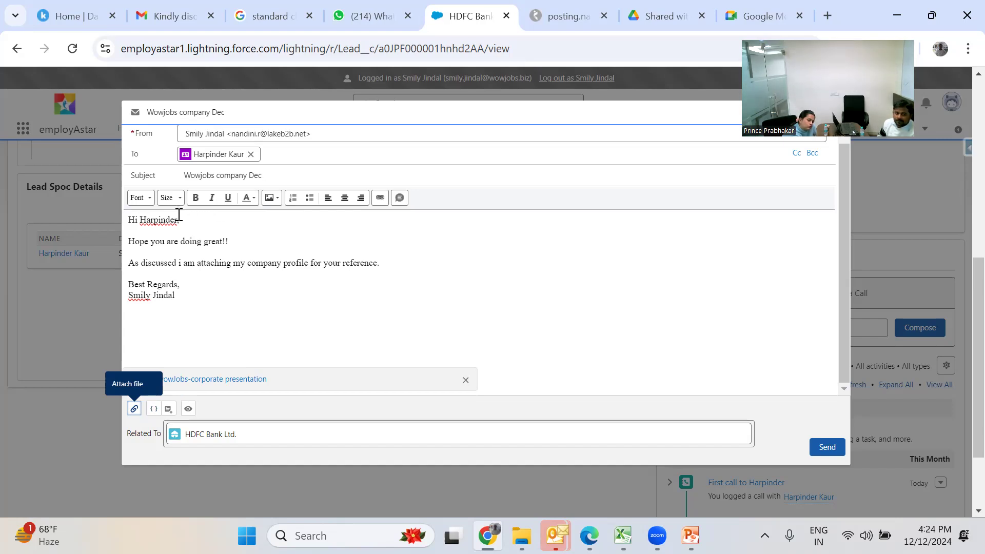
- Replace the typed name after 'Hi' with the Recipient First Name merge field
left_click(178, 220)
key("BackSpace")
key("BackSpace")
key("BackSpace")
key("BackSpace")
key("BackSpace")
key("BackSpace")
key("BackSpace")
key("BackSpace")
key("BackSpace")
key("BackSpace")
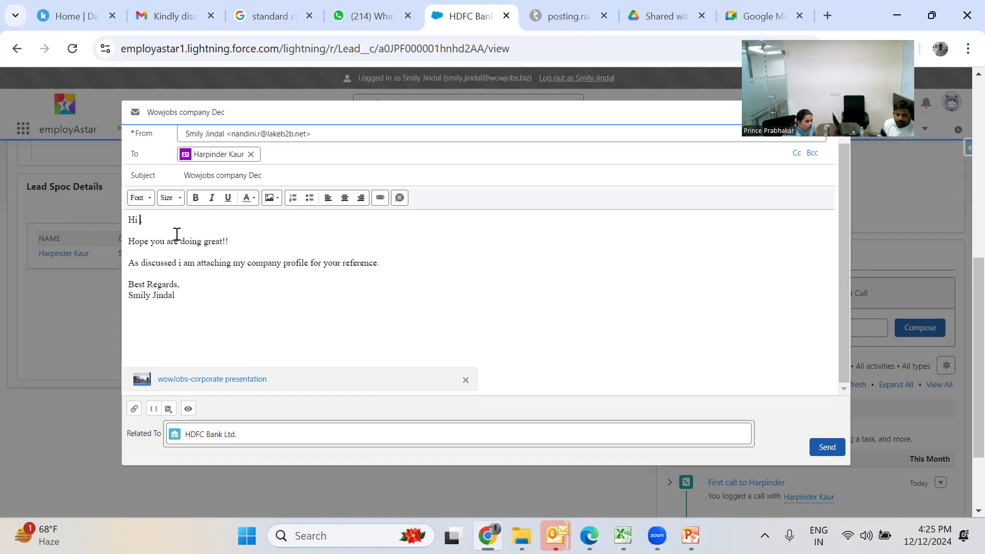
left_click(151, 409)
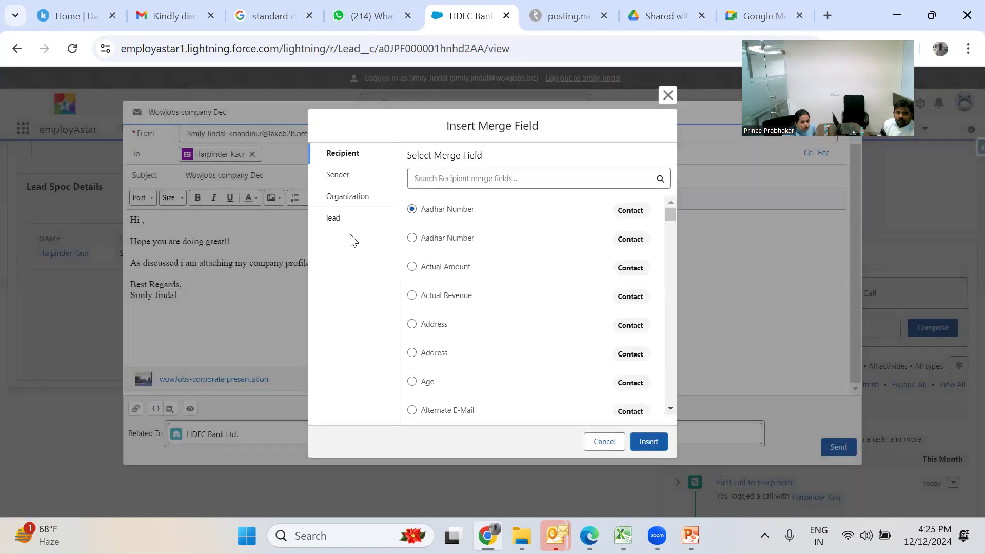
left_click(447, 181)
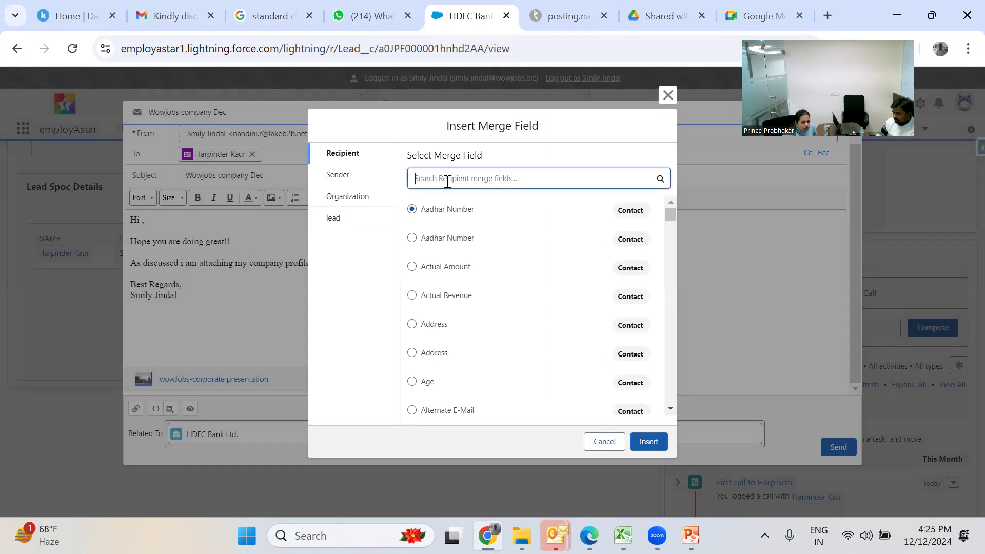
type("first")
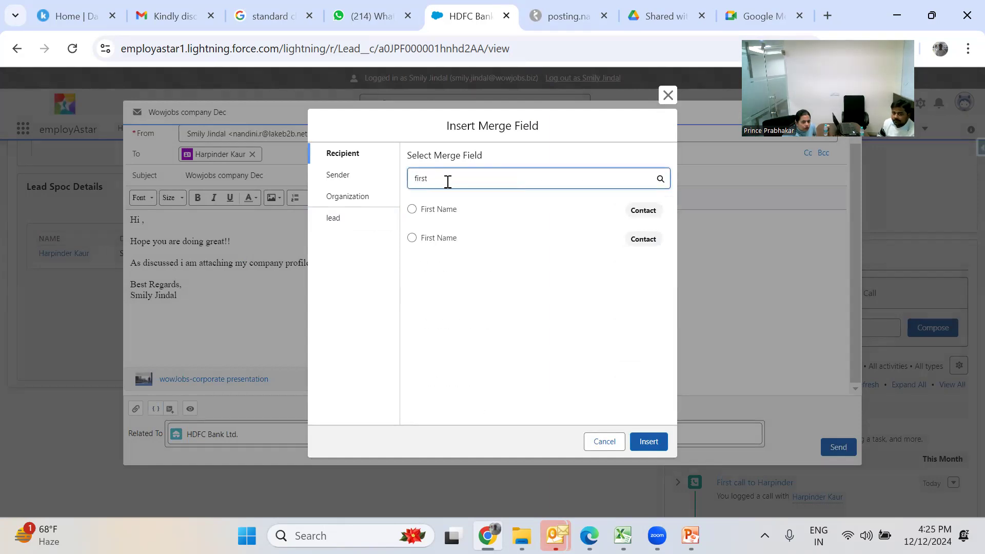
left_click(437, 218)
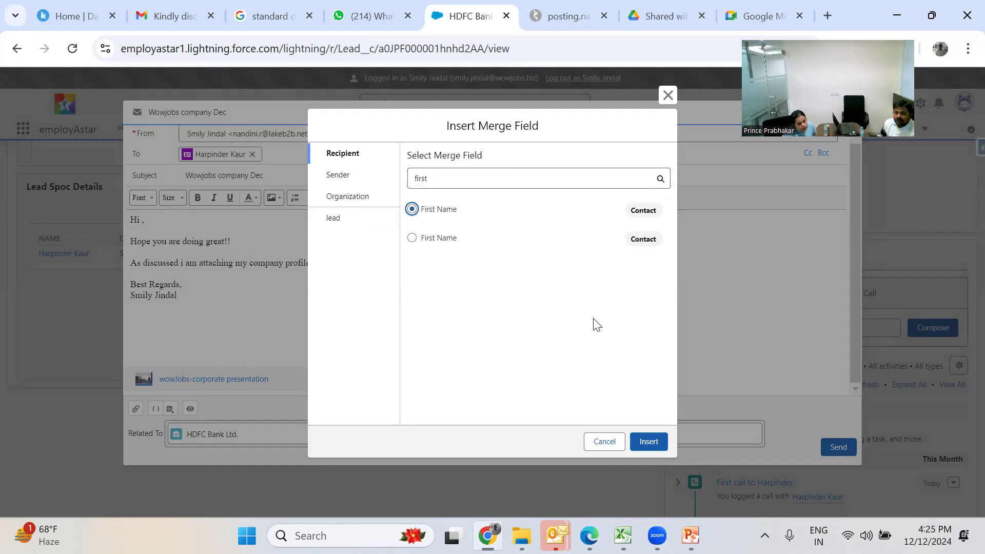
left_click(649, 454)
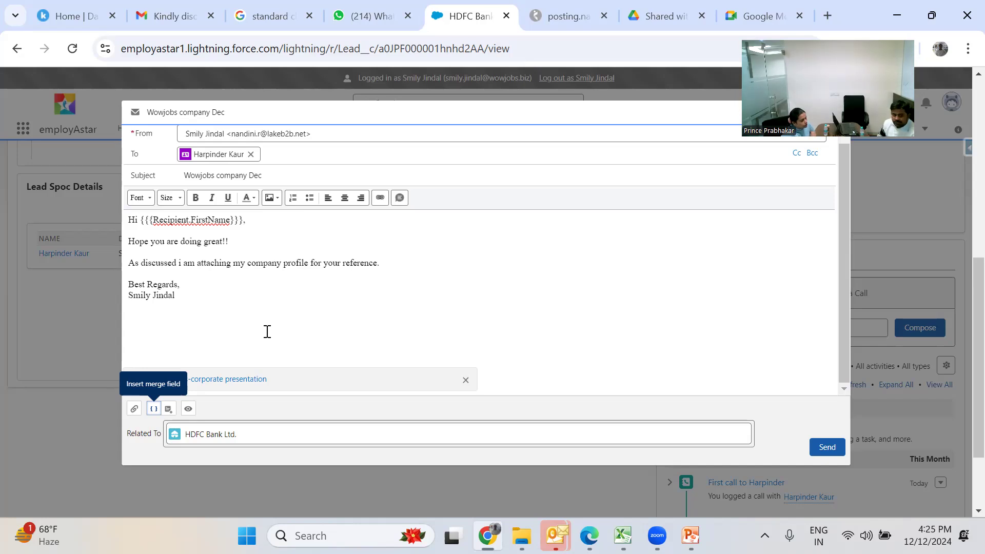
left_click(169, 409)
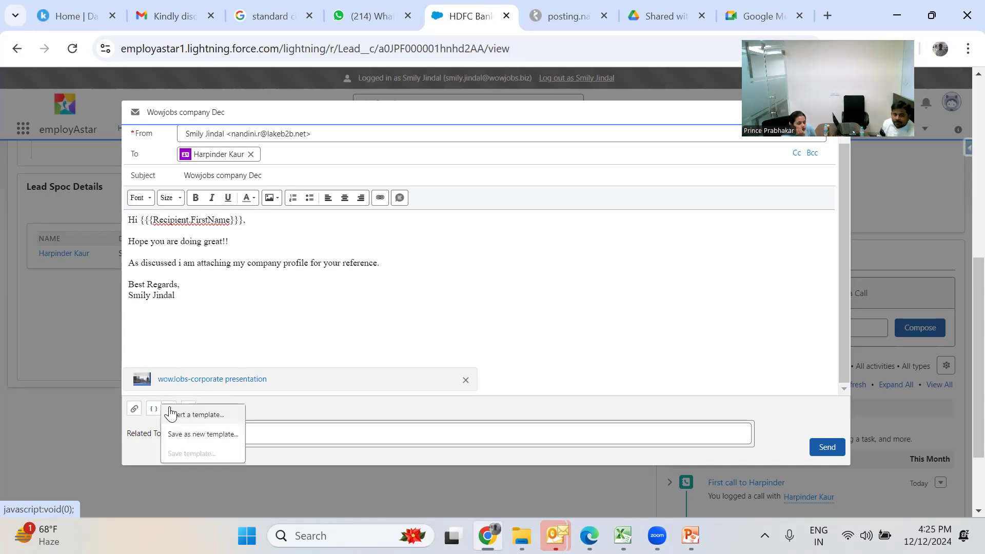
left_click(215, 423)
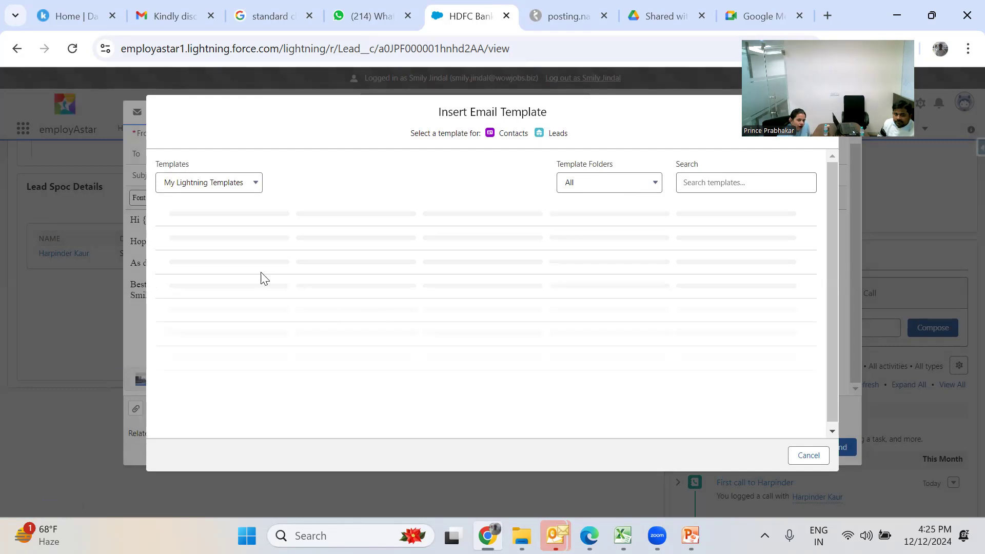
left_click(216, 186)
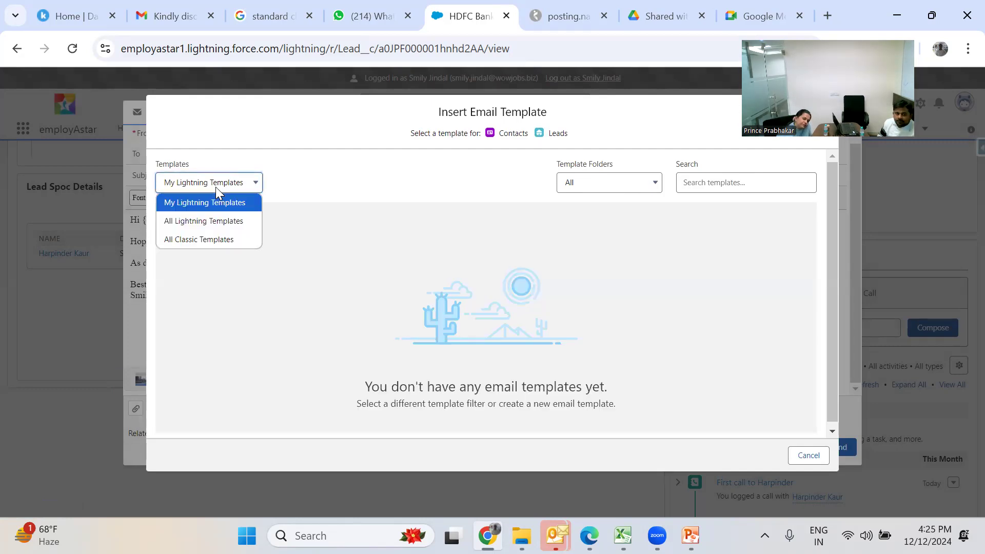
left_click(216, 222)
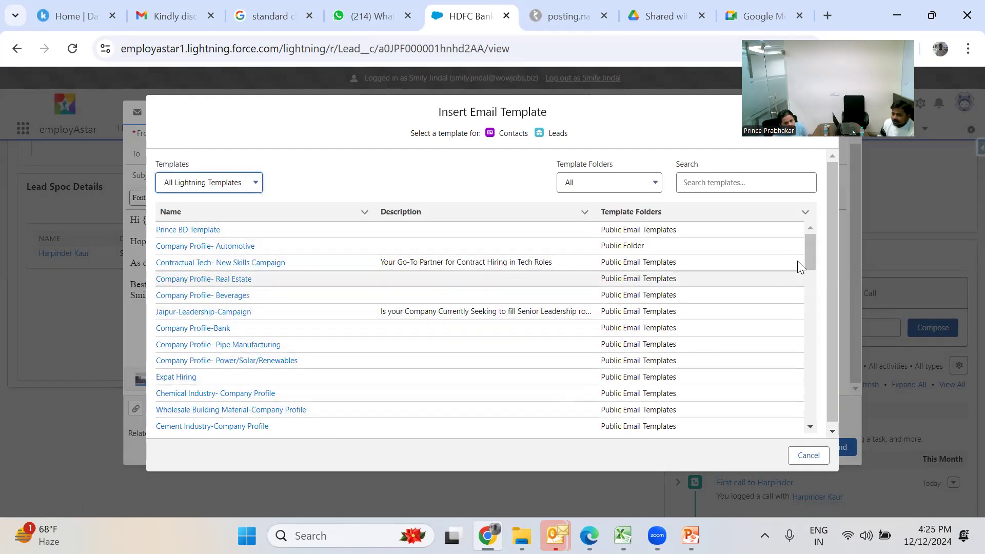
mouse_move(811, 257)
left_mouse_down()
mouse_move(831, 347)
mouse_move(824, 254)
left_mouse_up()
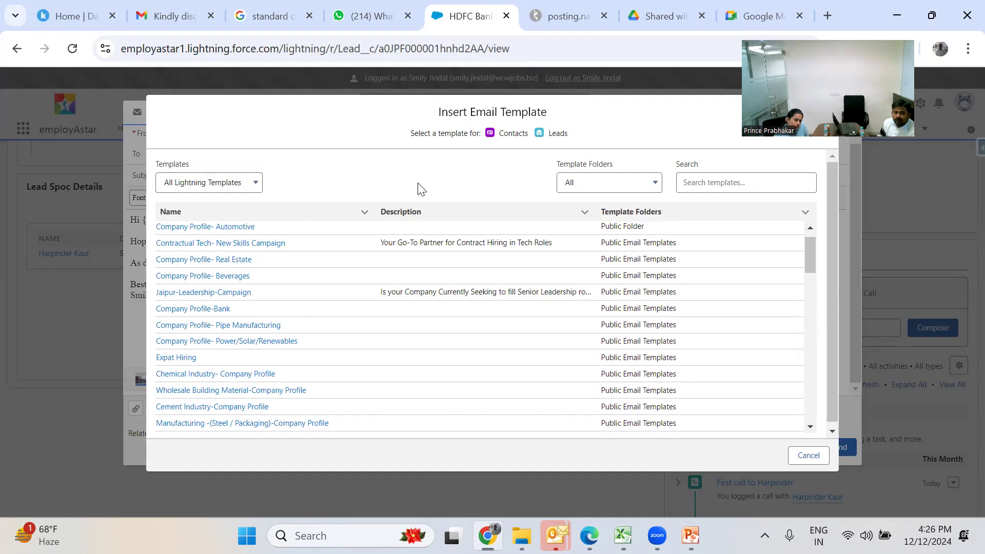
left_click(243, 183)
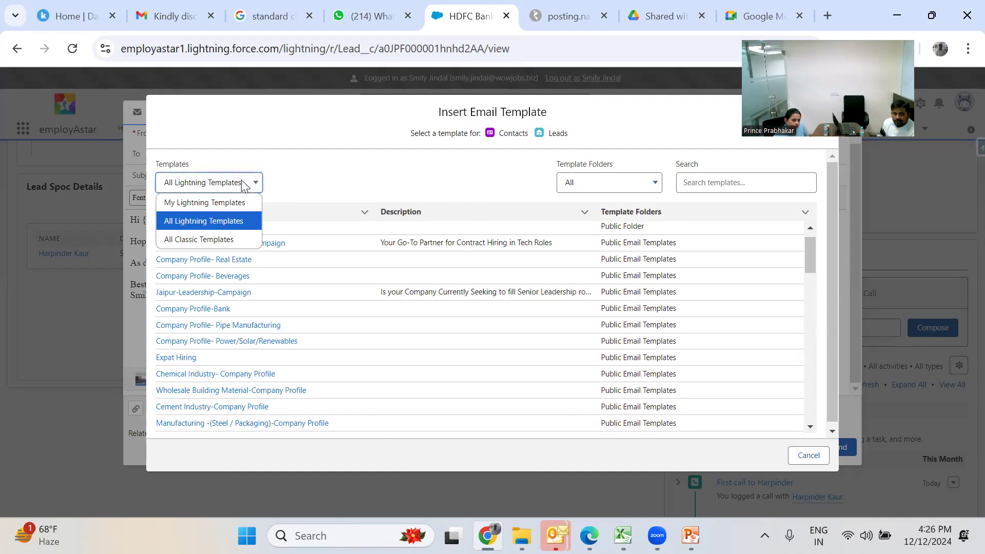
left_click(234, 221)
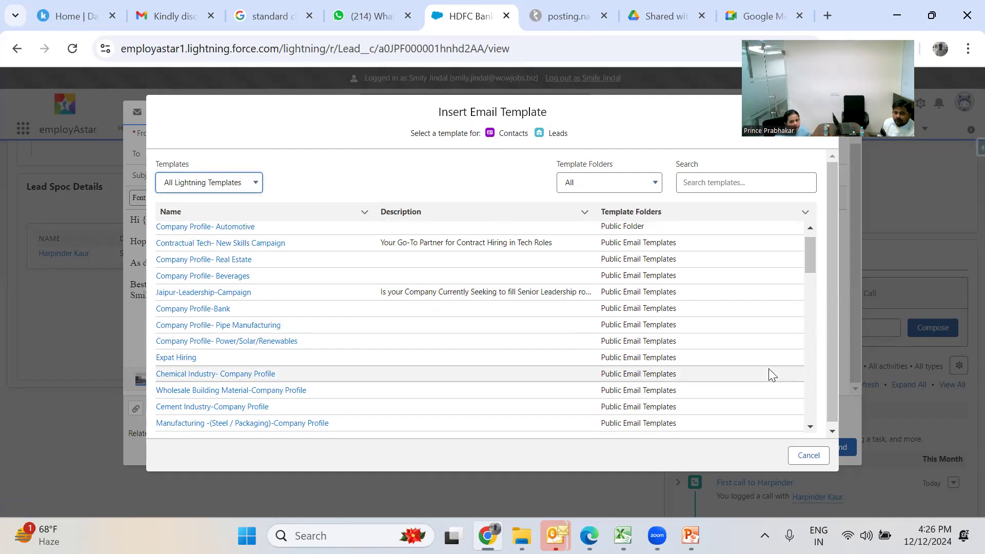
left_click(810, 458)
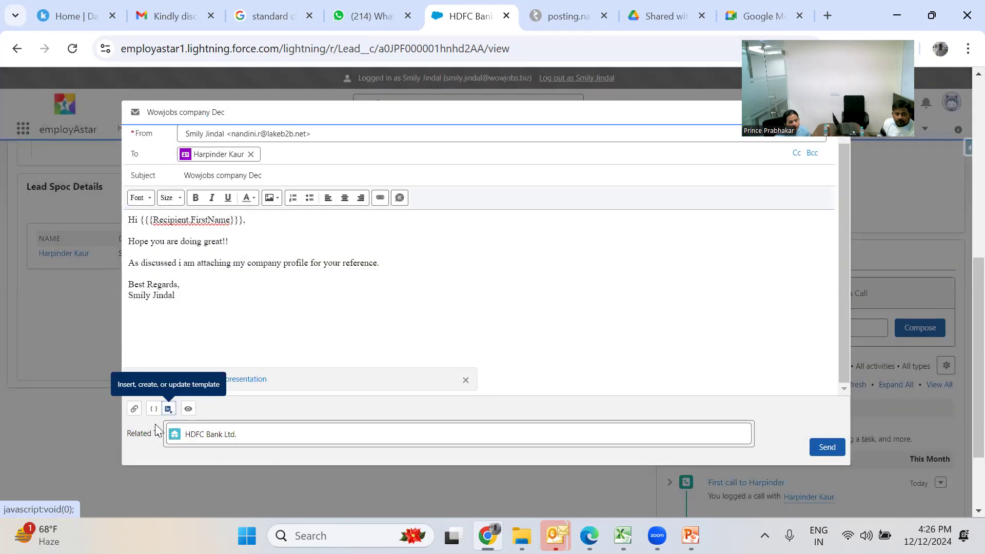
left_click(170, 409)
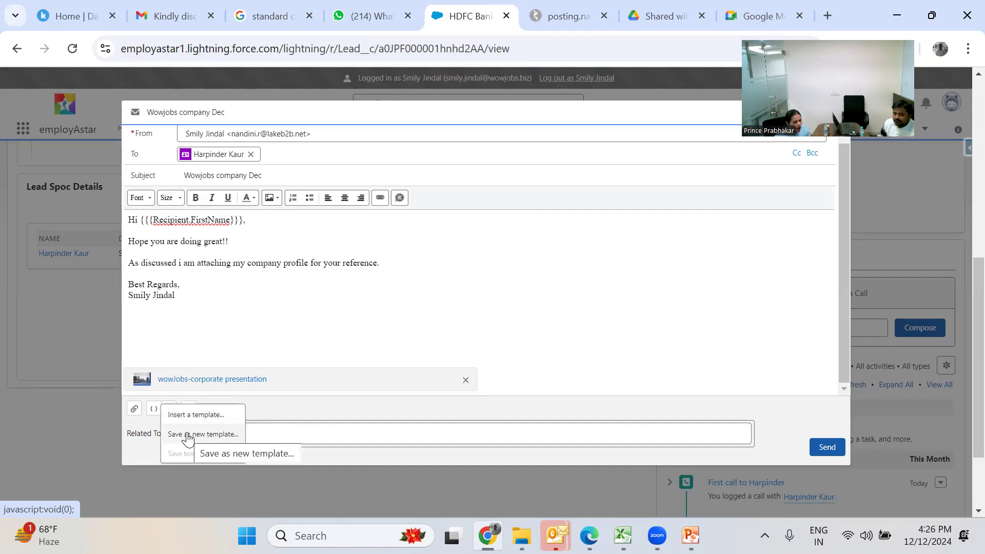
left_click(188, 435)
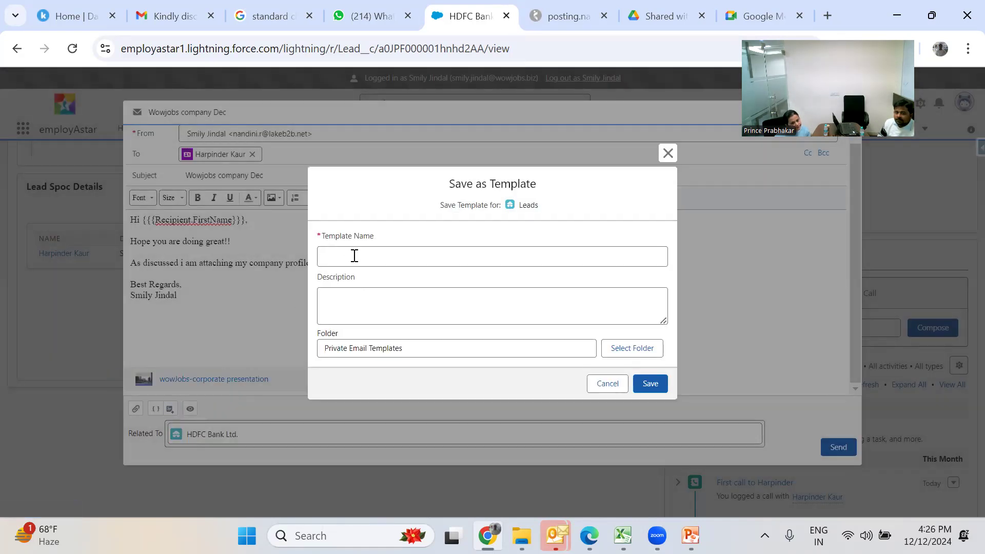
left_click(354, 256)
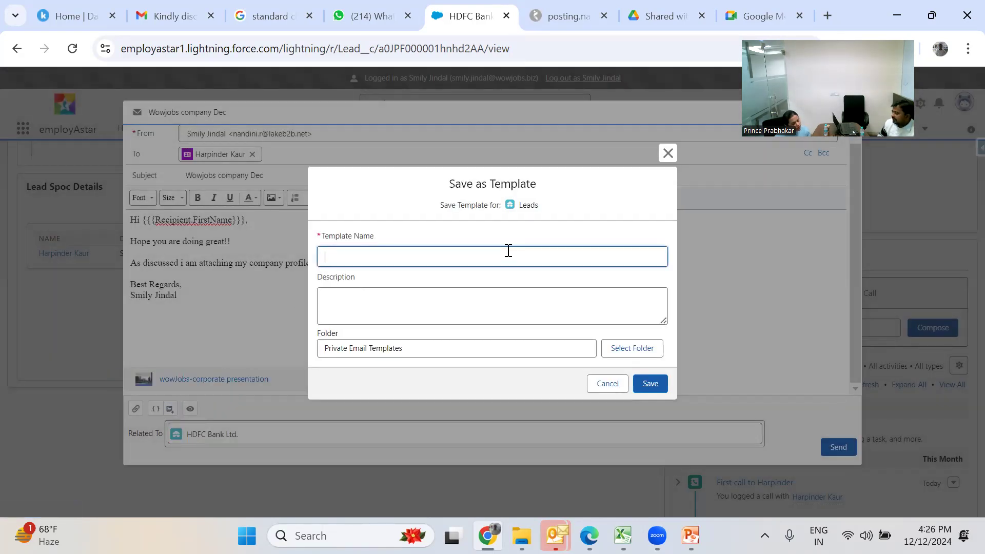
left_click(668, 153)
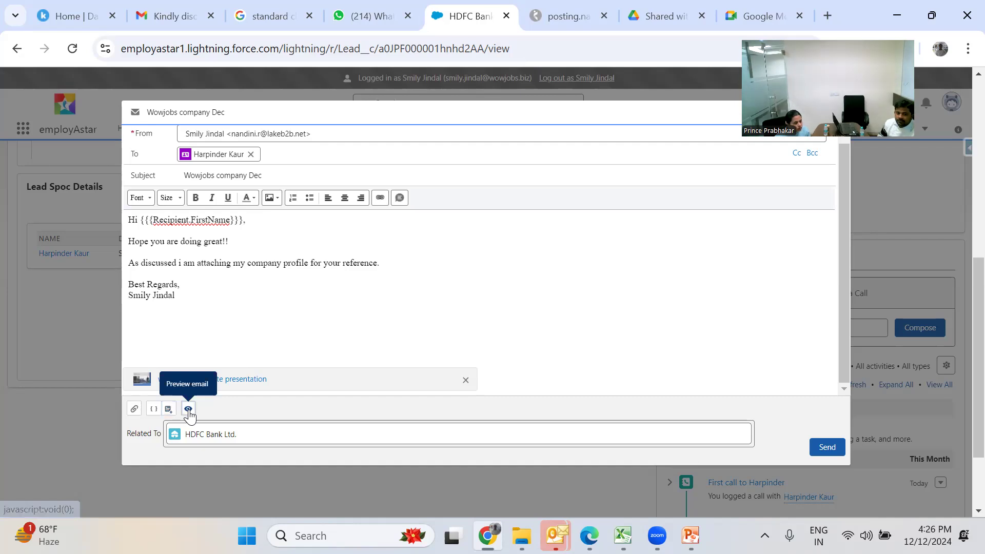
- Preview the email as the recipient sees it, then close the preview and the composer
left_click(189, 409)
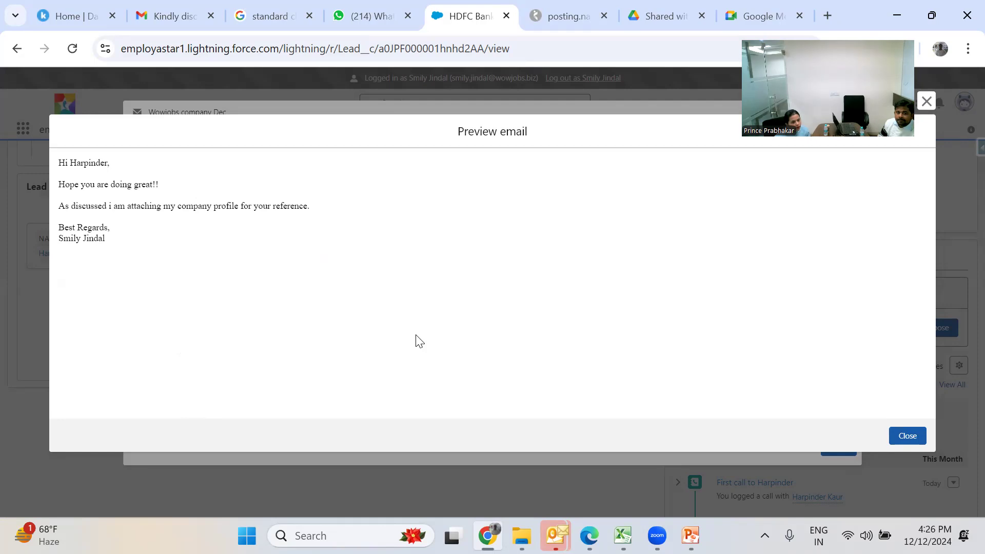
left_click(900, 435)
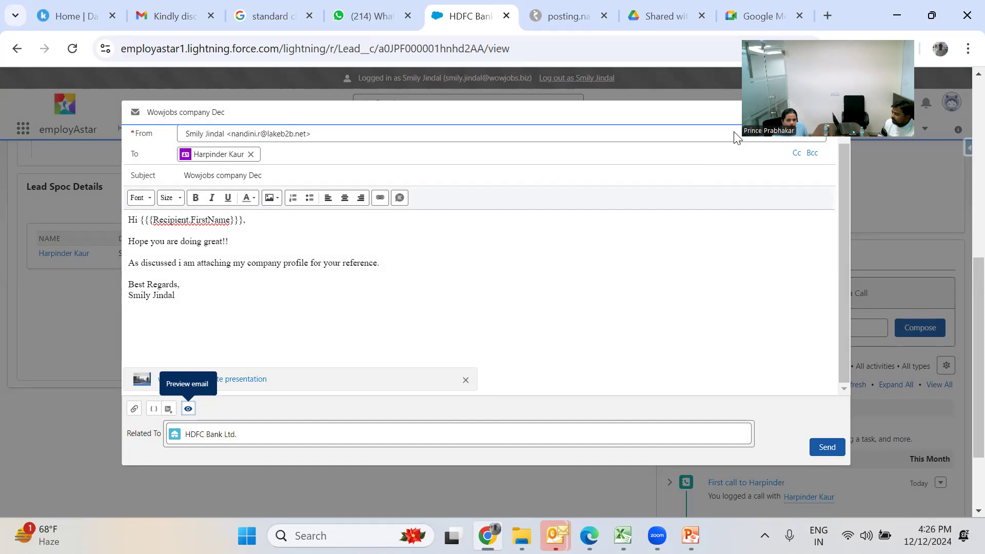
left_click_drag(825, 33, 897, 1)
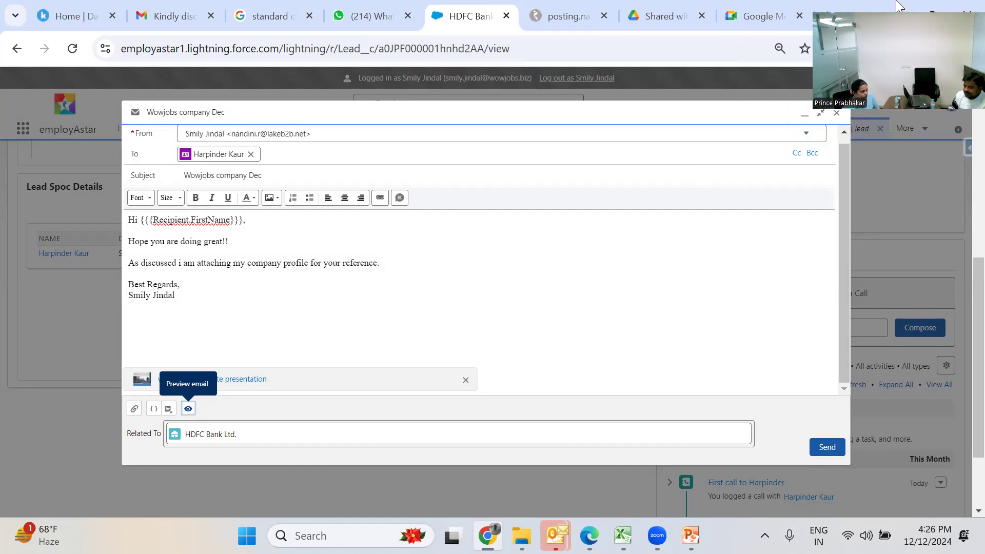
left_click(837, 113)
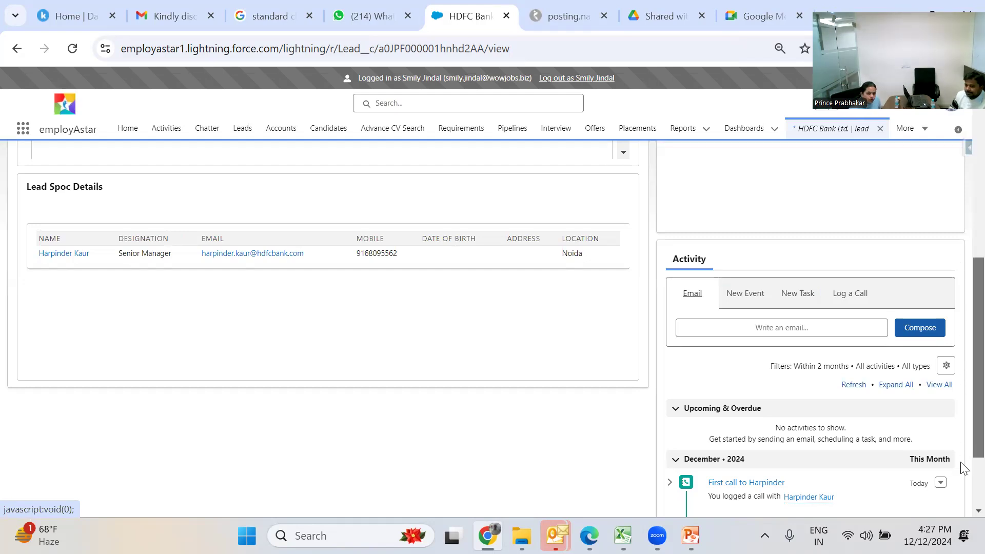
- Scroll down to the Activity panel and start a new task for the lead
scroll(961, 466, "down", 2)
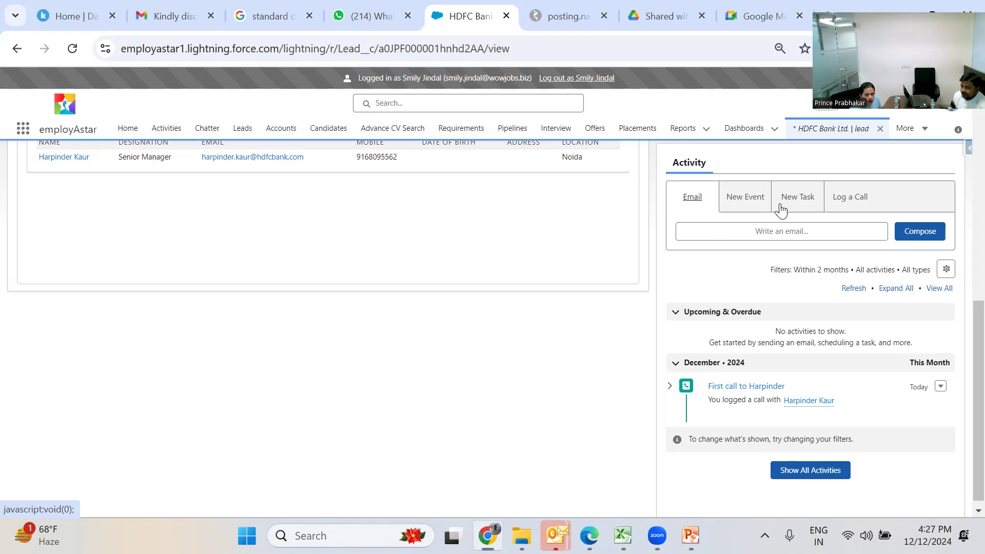
left_click(802, 198)
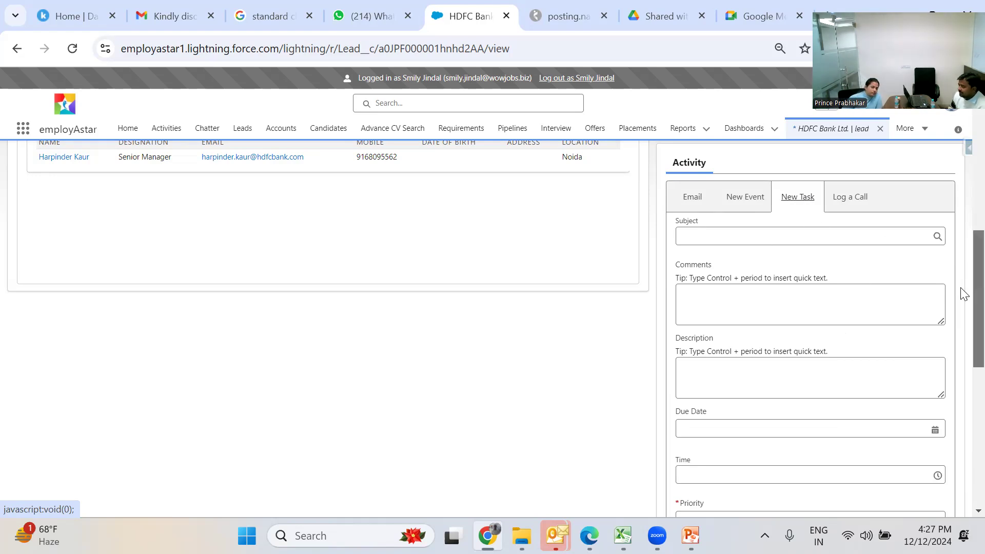
- Set the task subject to Call, to the contact, in Jan
scroll(963, 289, "up", 2)
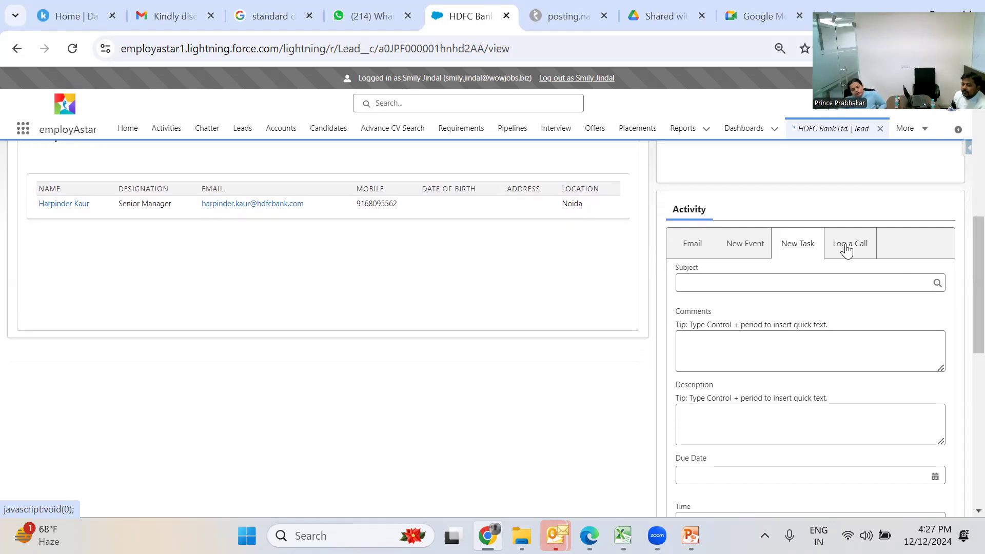
left_click(826, 281)
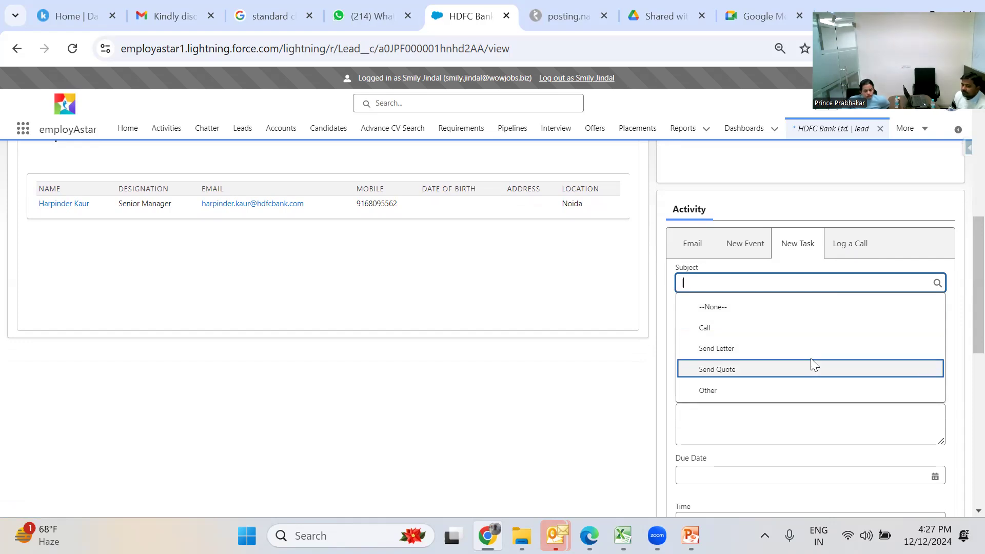
left_click(794, 331)
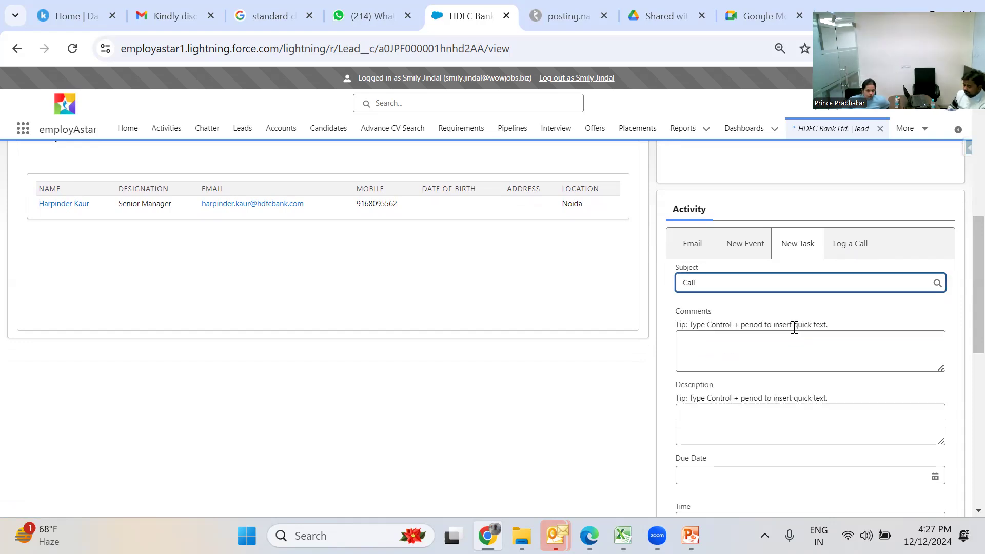
type("to Harpinnder")
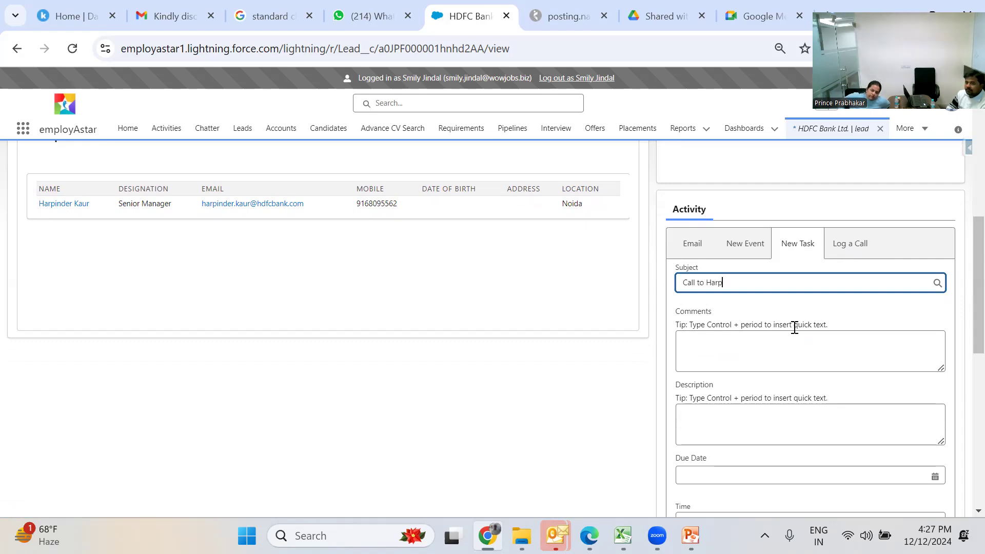
key("BackSpace")
key("BackSpace")
key("BackSpace")
key("BackSpace")
type("d")
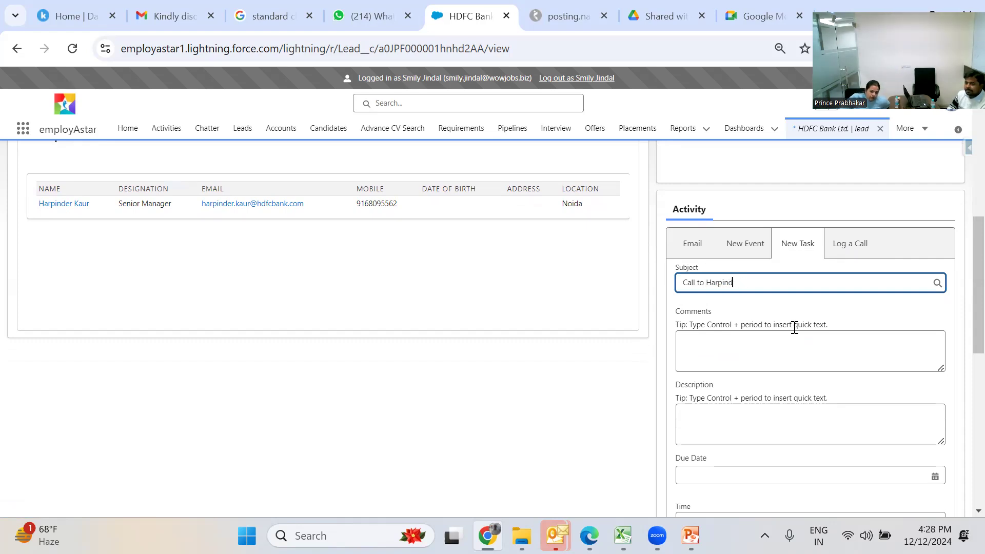
type("er in Jan")
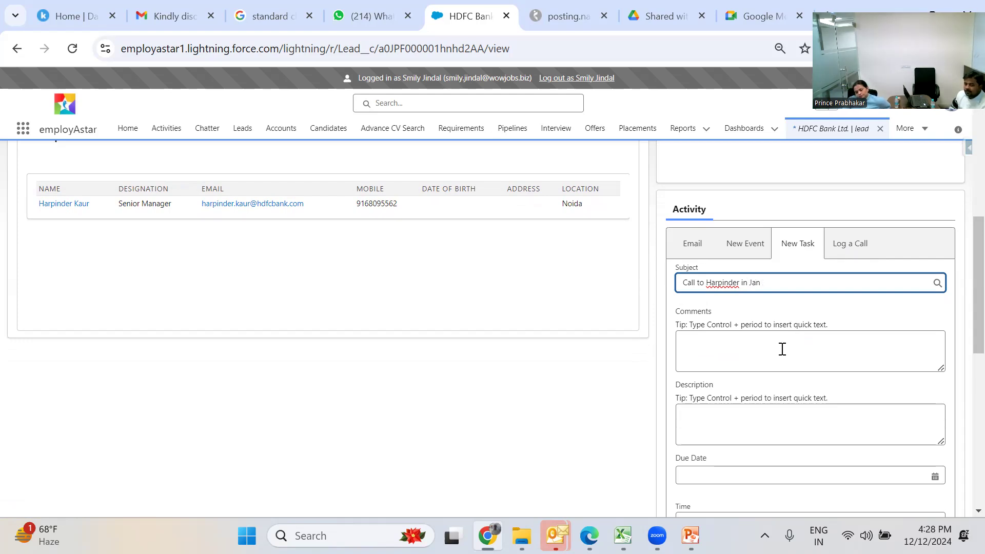
- Note in Comments that the contact asked for a January call about new vendor sign-up
left_click(782, 349)
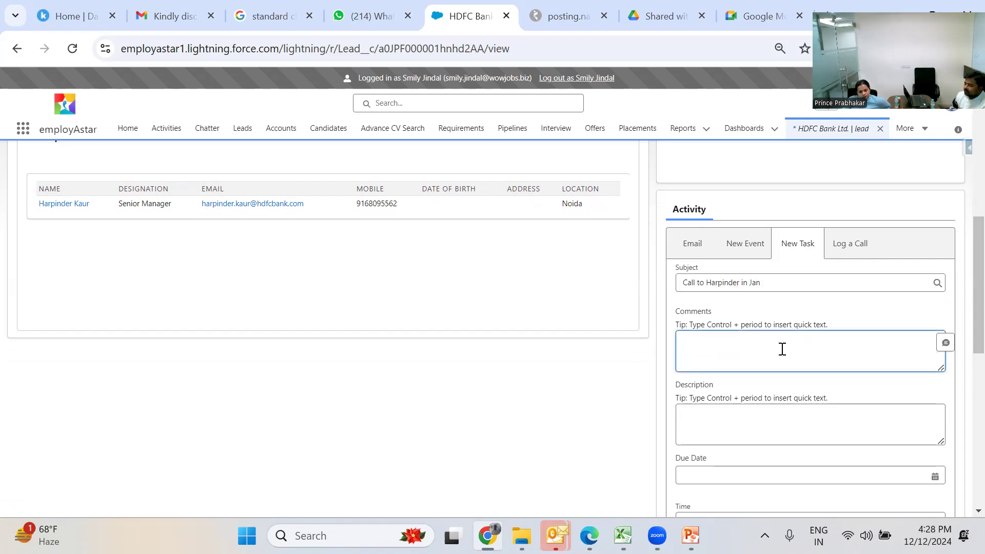
type("For")
key("BackSpace")
key("BackSpace")
type("told me to call ")
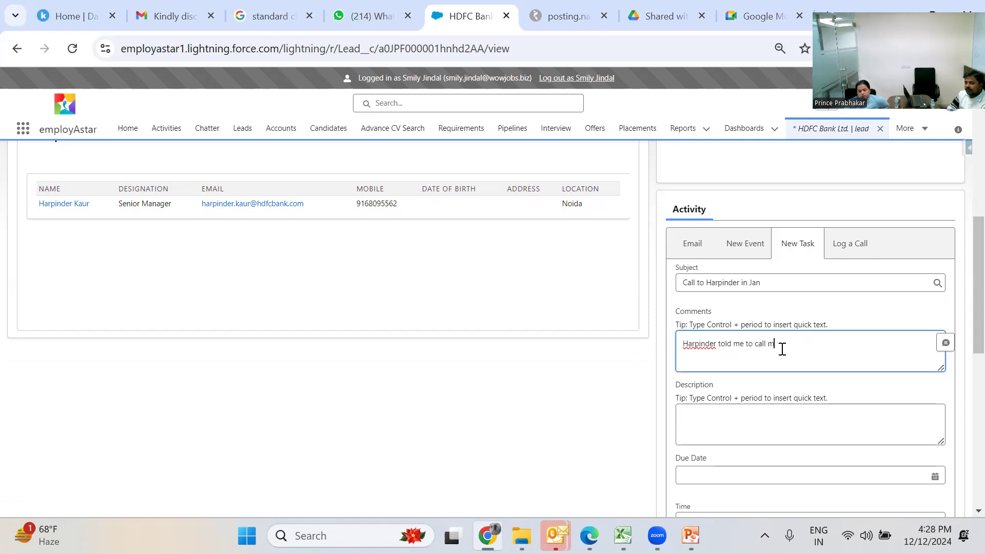
type("in jan for new vednor")
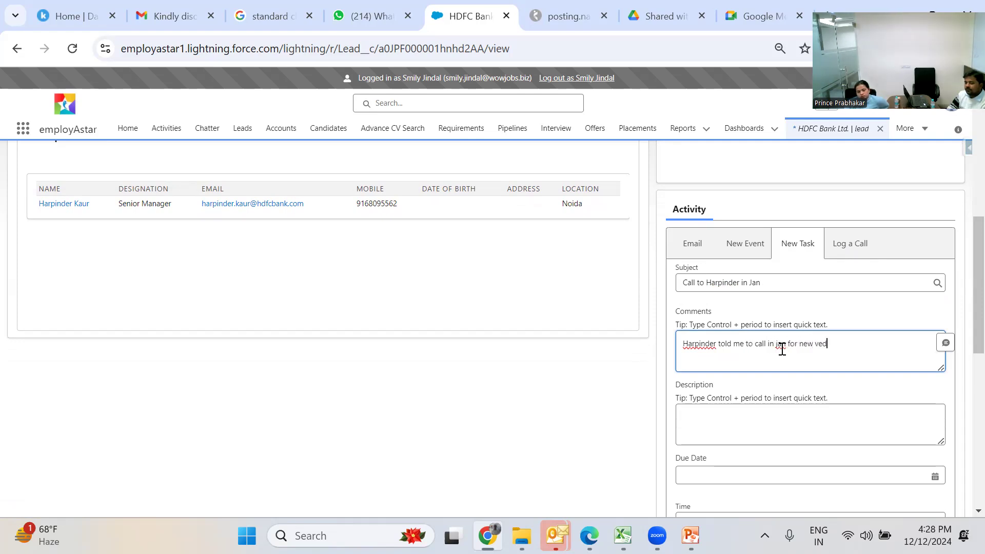
key("BackSpace")
key("BackSpace")
type("ndor Sig")
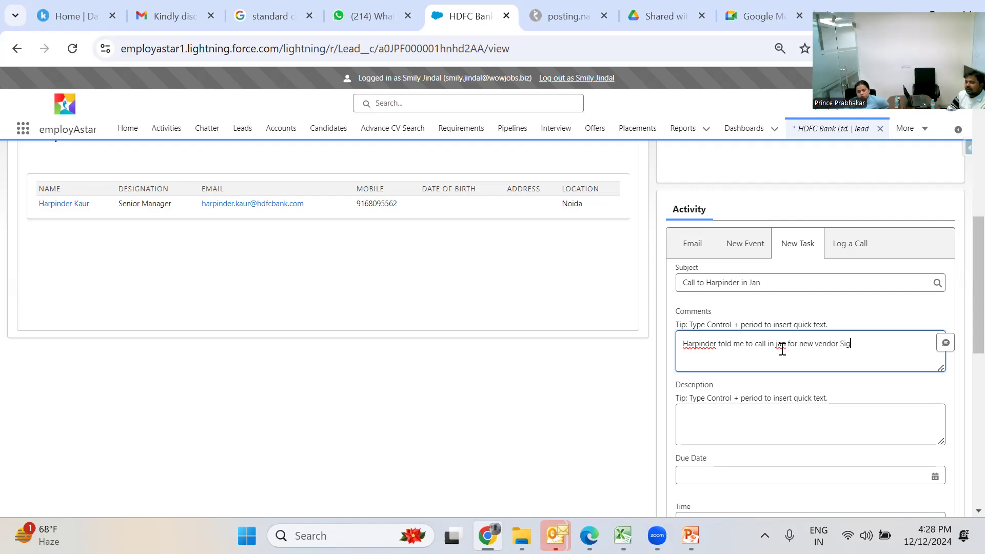
type("n-up")
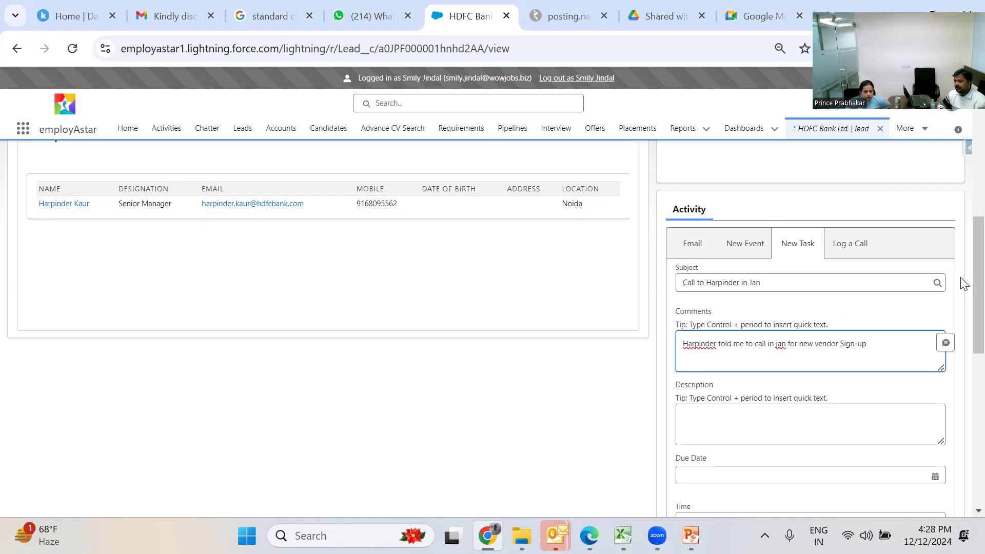
- Set the due date to 12/12/2024 and time to 1:30 pm, then save the task
scroll(963, 297, "down", 1)
scroll(963, 297, "down", 3)
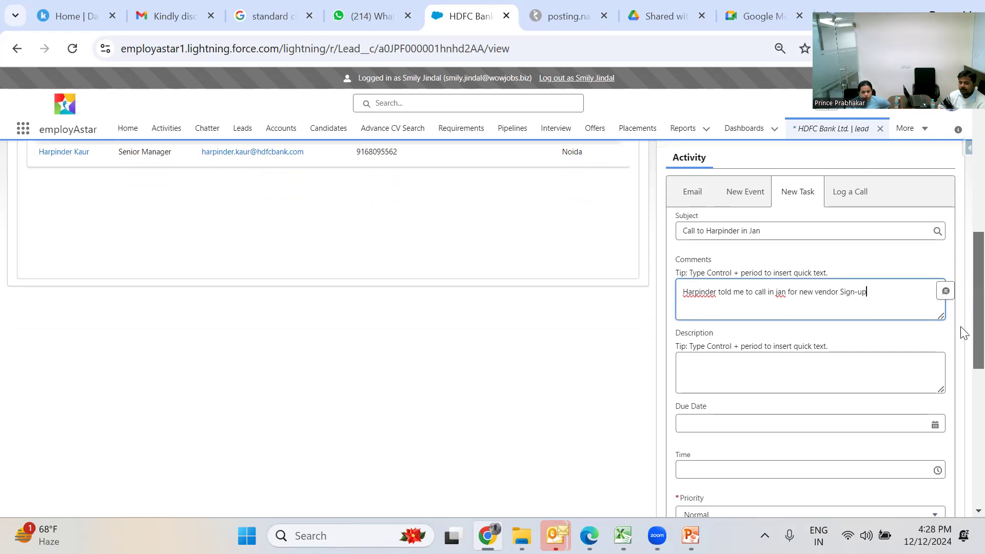
left_click(824, 286)
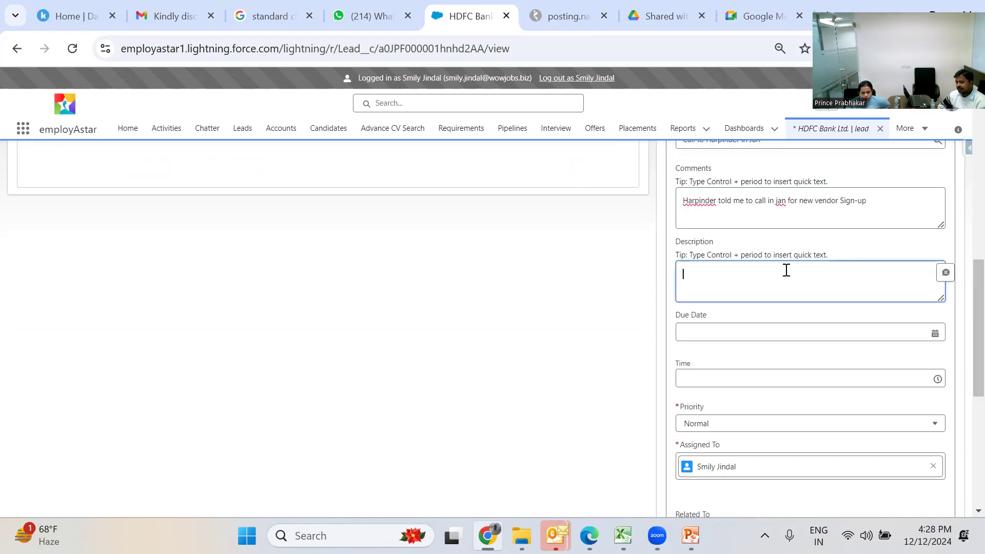
left_click(934, 334)
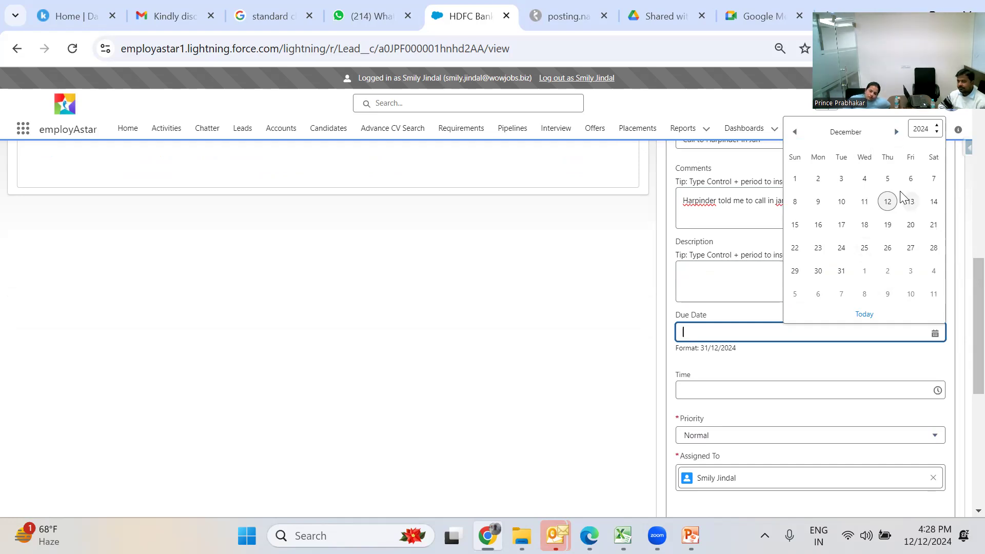
left_click(888, 200)
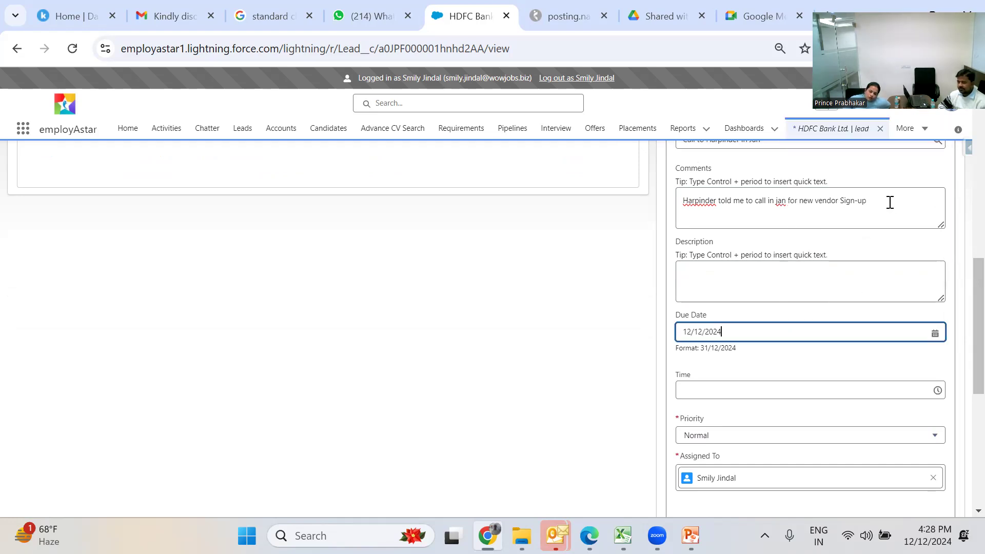
scroll(963, 308, "down", 2)
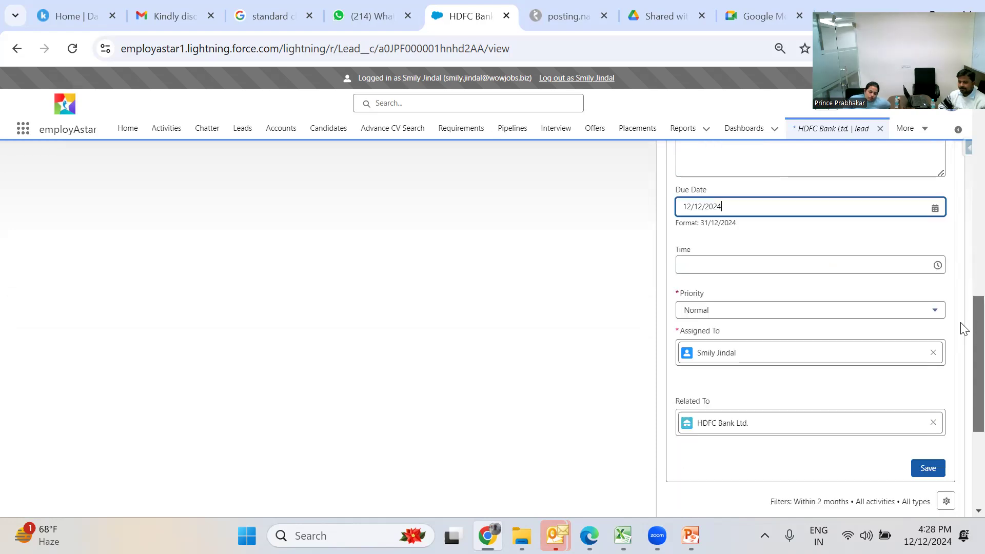
left_click(904, 264)
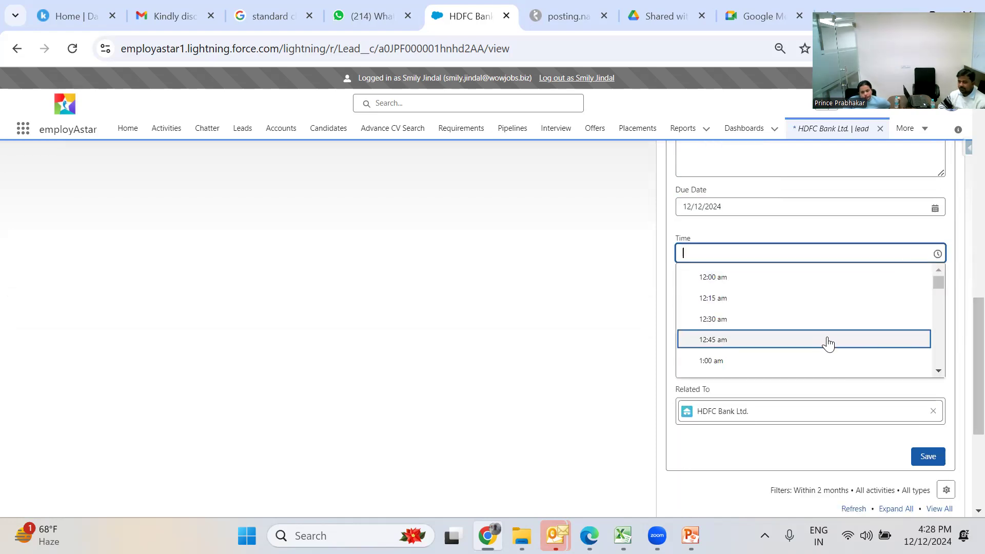
left_click_drag(939, 288, 937, 364)
left_click(948, 360)
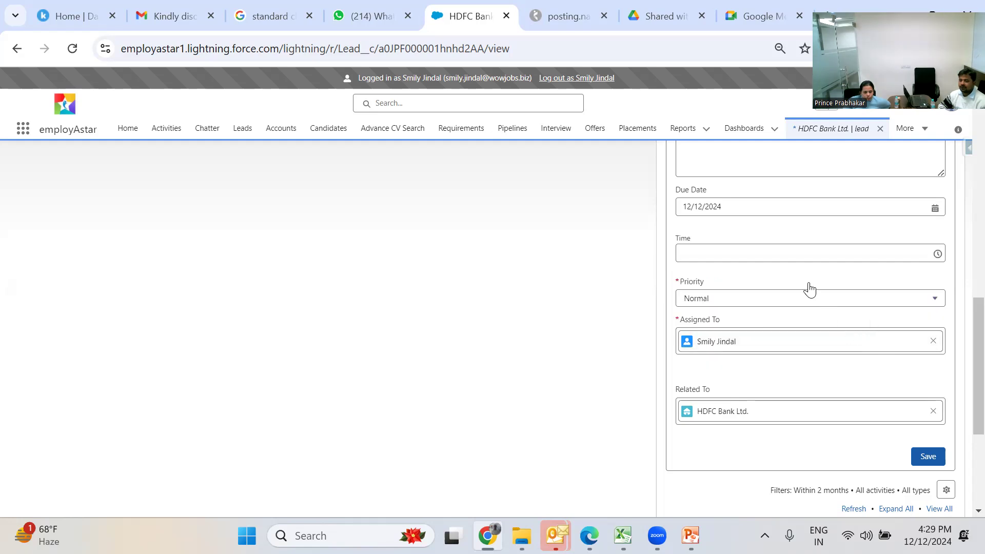
left_click(791, 248)
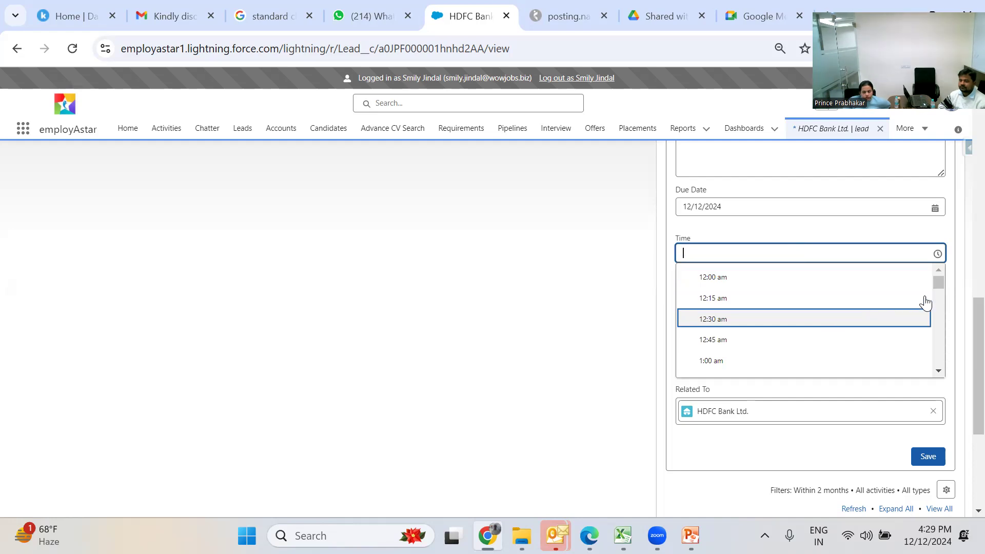
left_click_drag(935, 282, 943, 324)
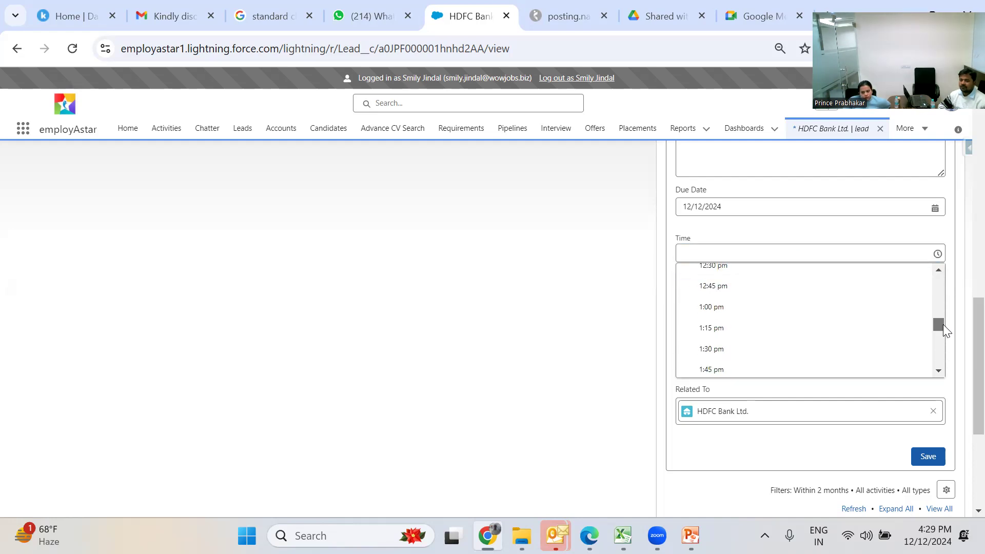
left_click(860, 348)
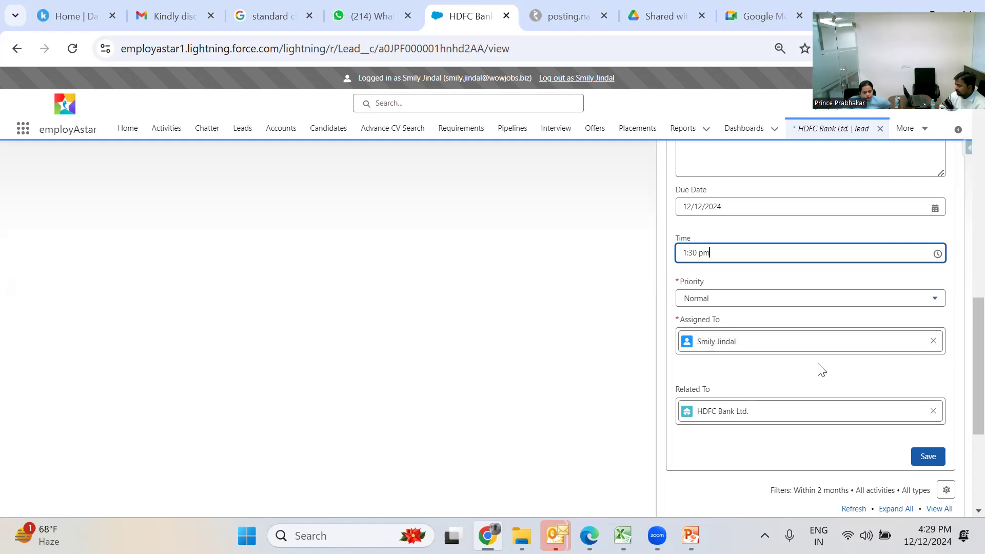
left_click(935, 458)
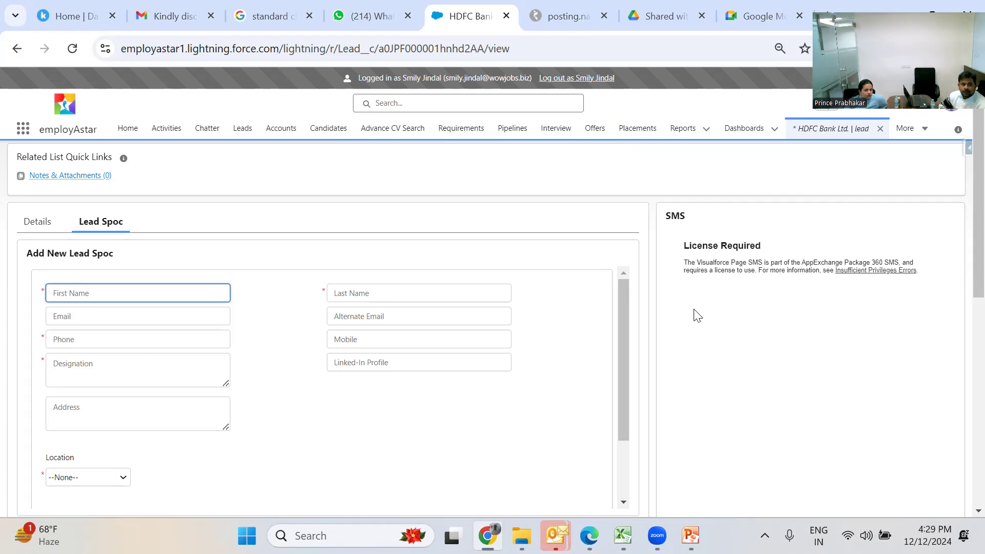
- Go to the Home page to find the new HDFC call task under Today's Tasks
left_click(128, 135)
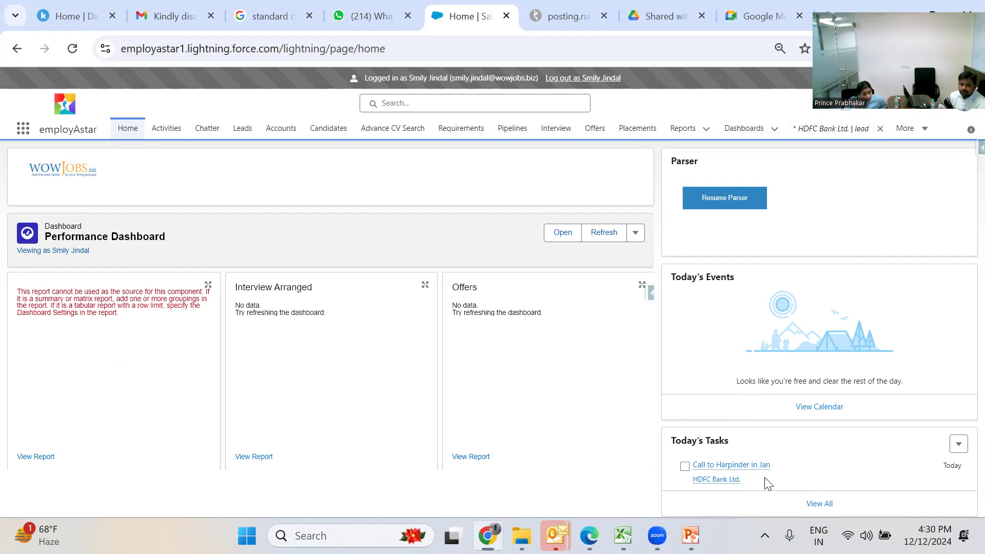
- Review the new call task in the My Activities view, then go to the Leads list
left_click(177, 137)
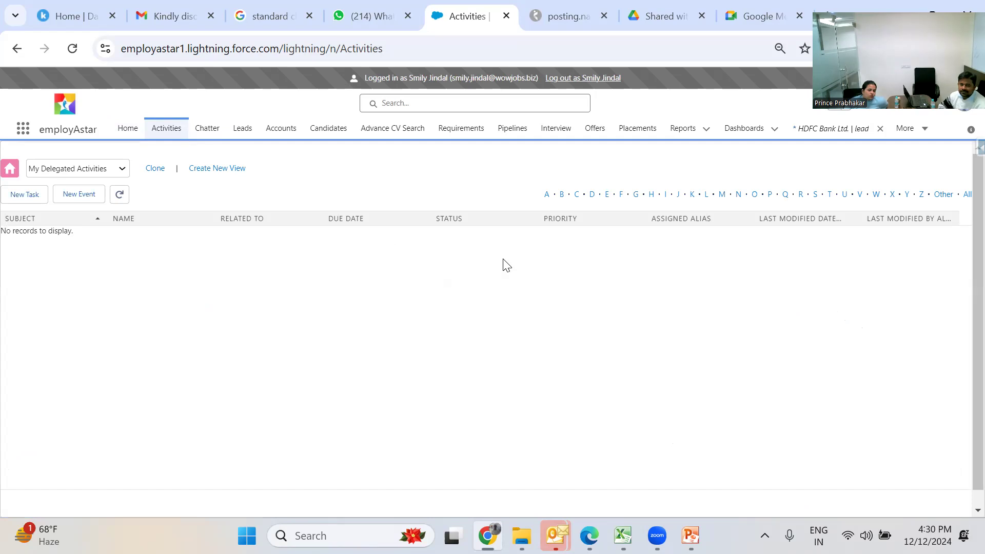
left_click(110, 174)
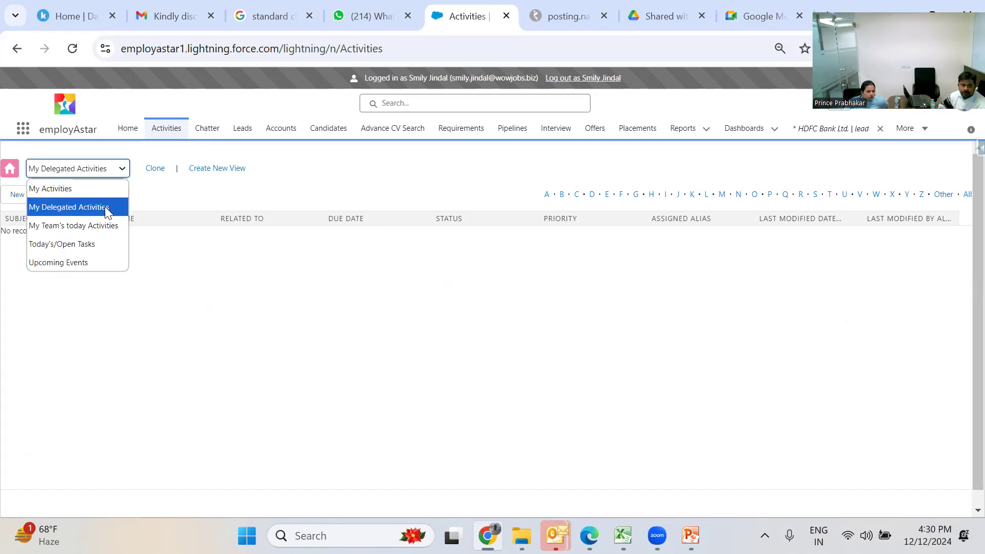
left_click(98, 189)
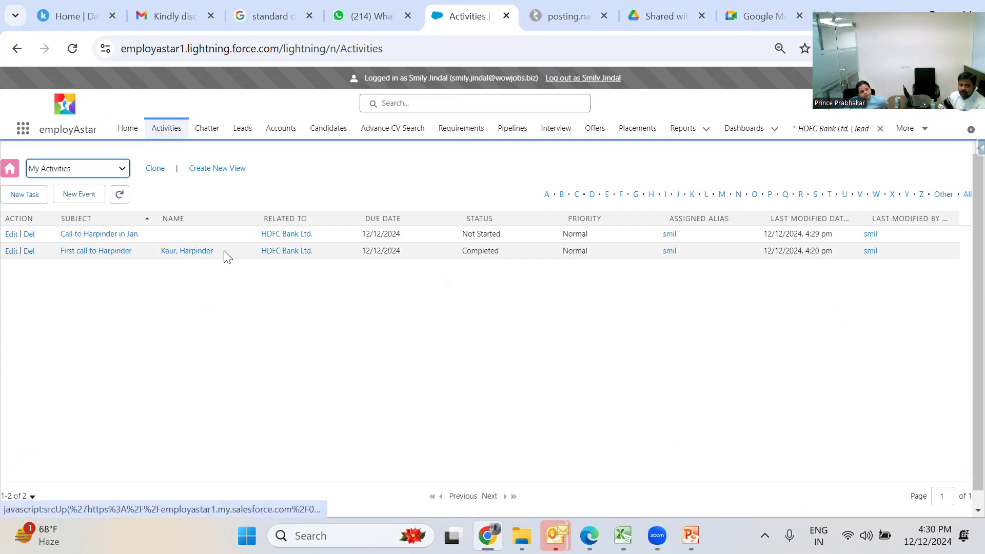
left_click(105, 236)
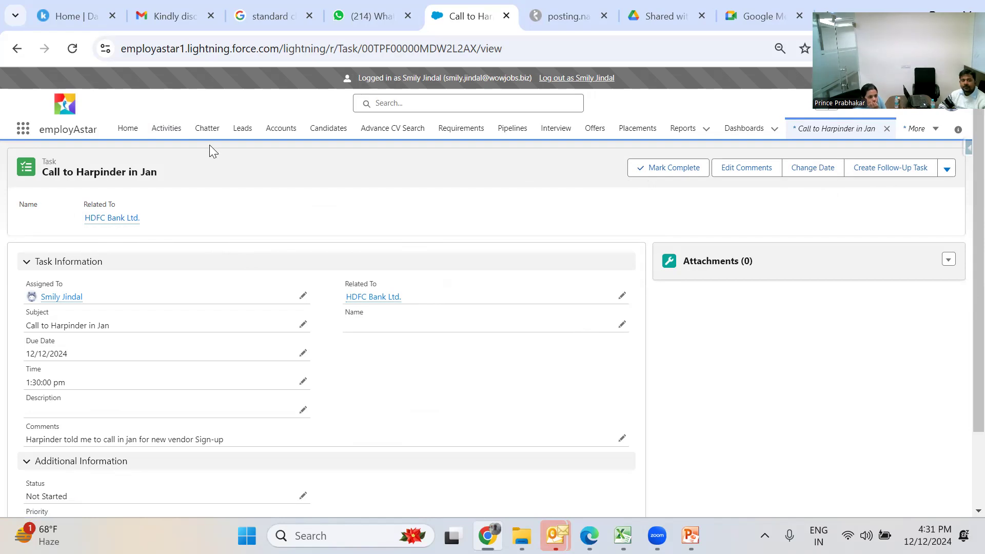
left_click(240, 132)
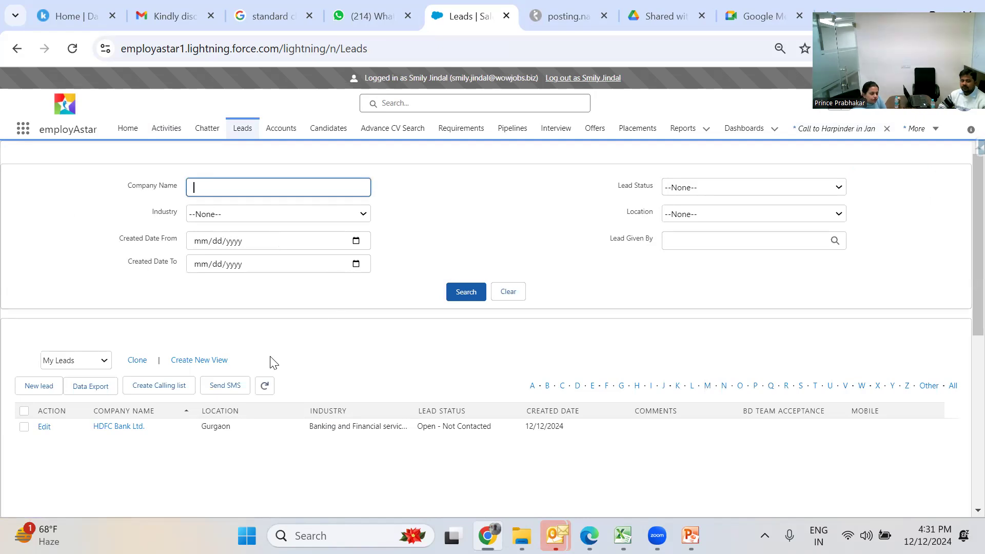
- Open the HDFC Bank Ltd. lead, try Closed - Converted status, then cancel the edits
left_click(121, 428)
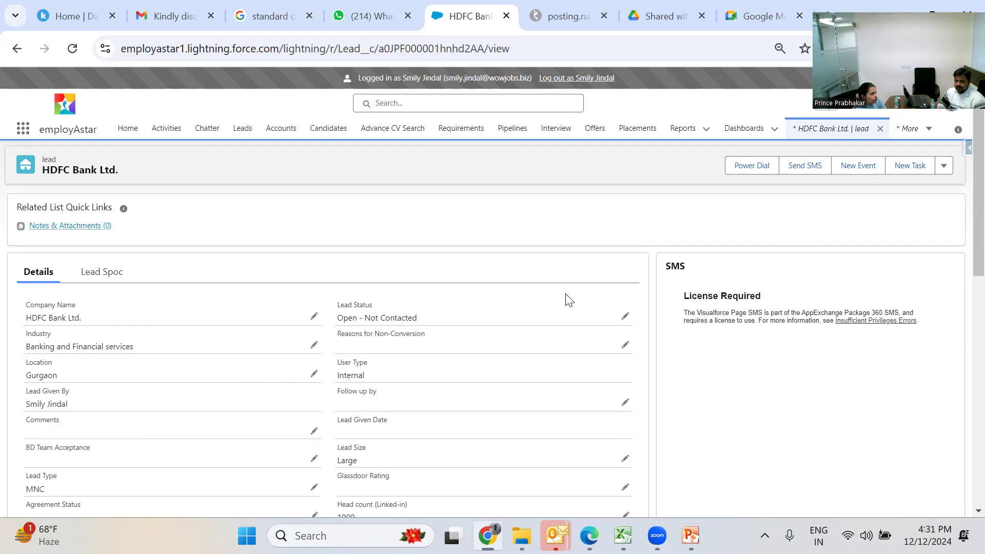
left_click(623, 316)
left_click(601, 351)
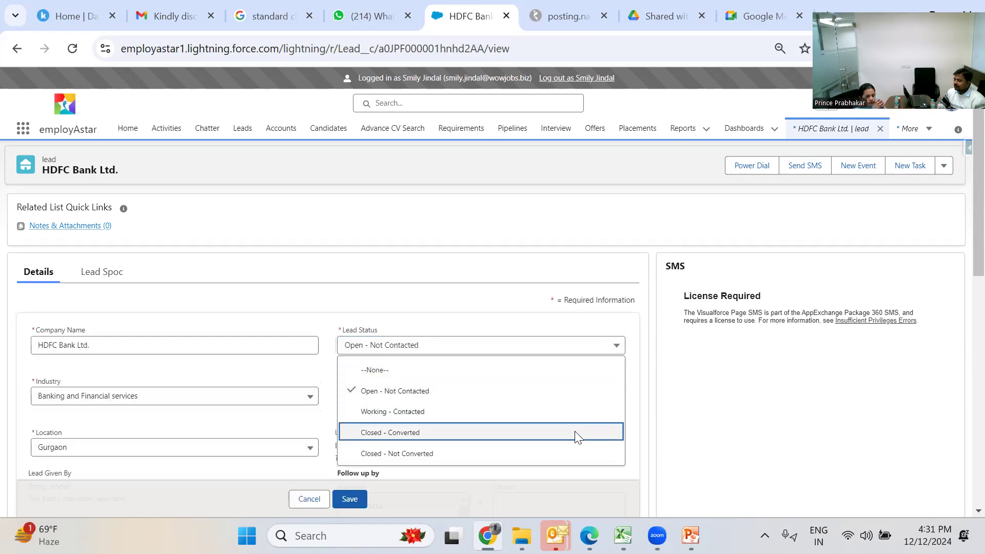
left_click(575, 434)
scroll(632, 427, "down", 3)
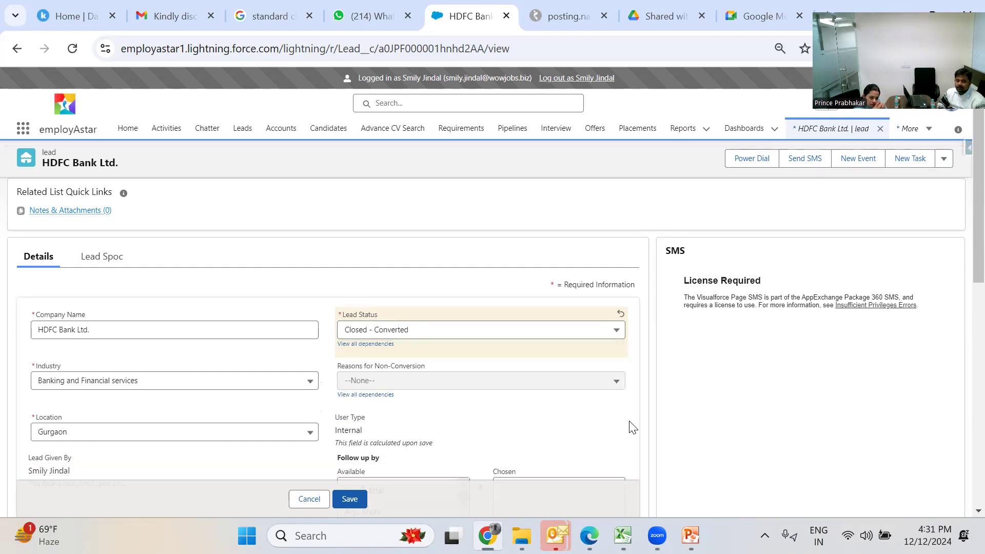
scroll(632, 427, "down", 2)
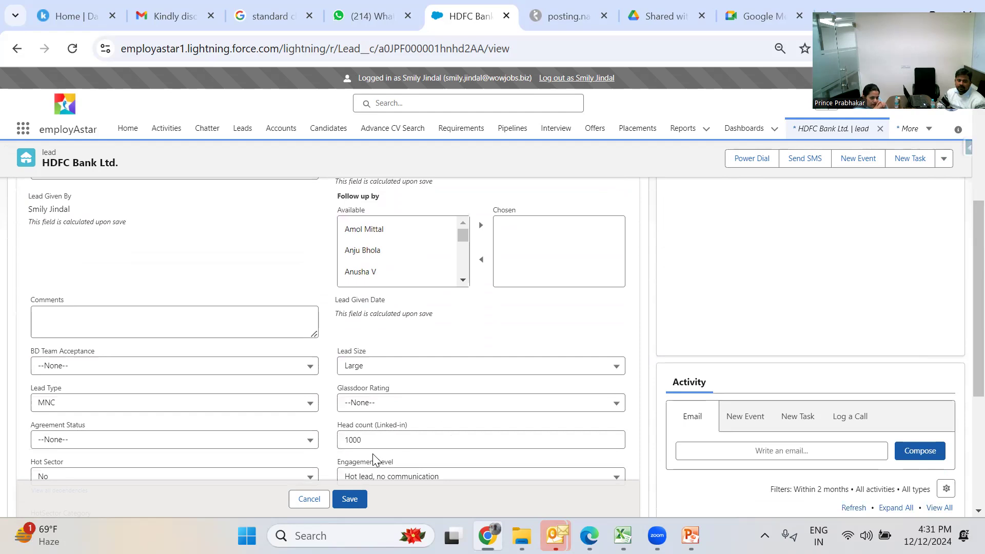
left_click(310, 441)
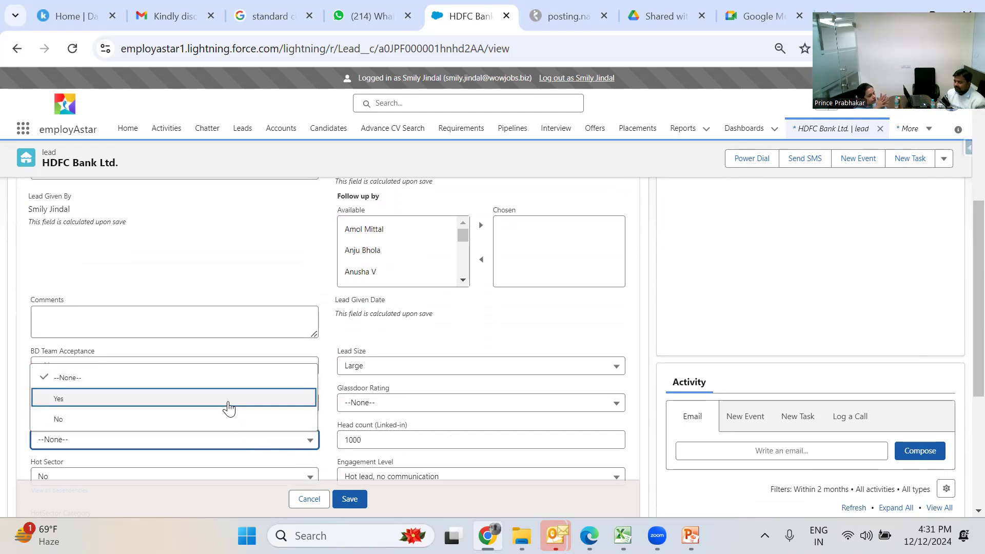
left_click(416, 329)
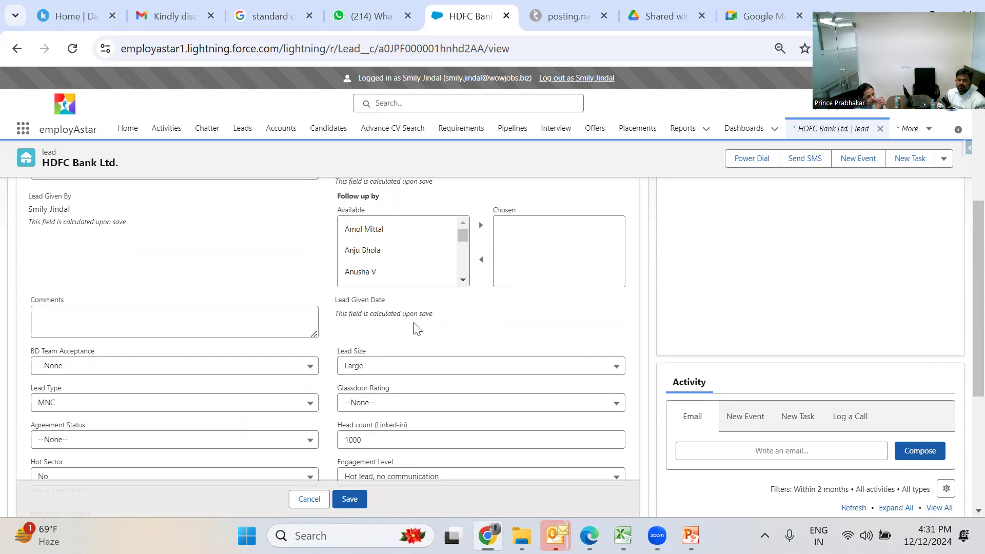
left_click(327, 496)
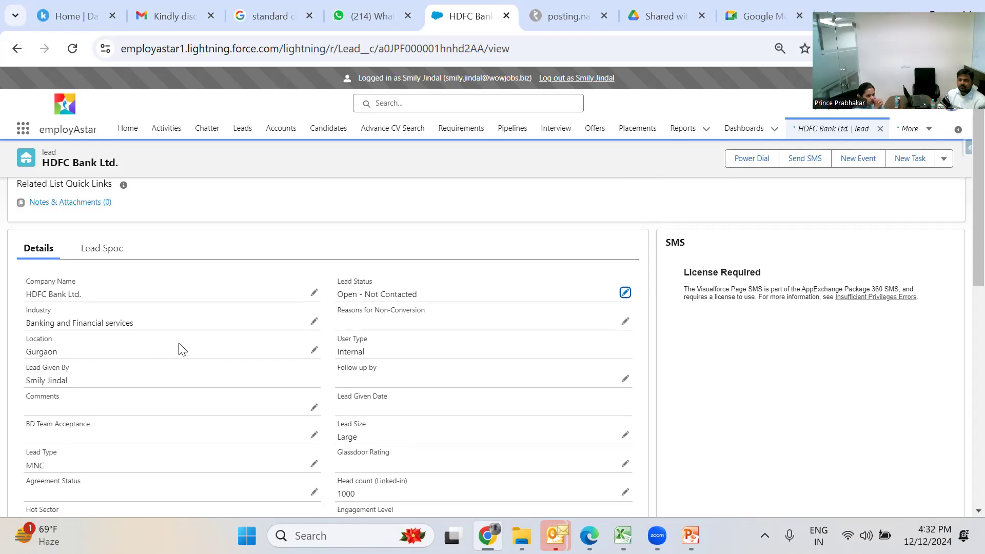
scroll(182, 350, "up", 1)
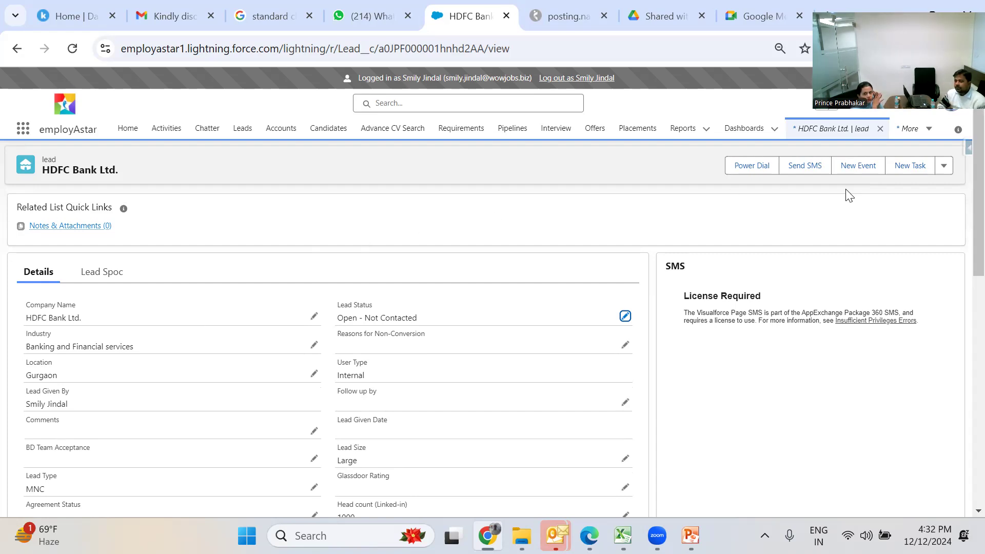
- Open the lead's Convert dialog, close it unconfirmed, and go to Accounts
left_click(947, 164)
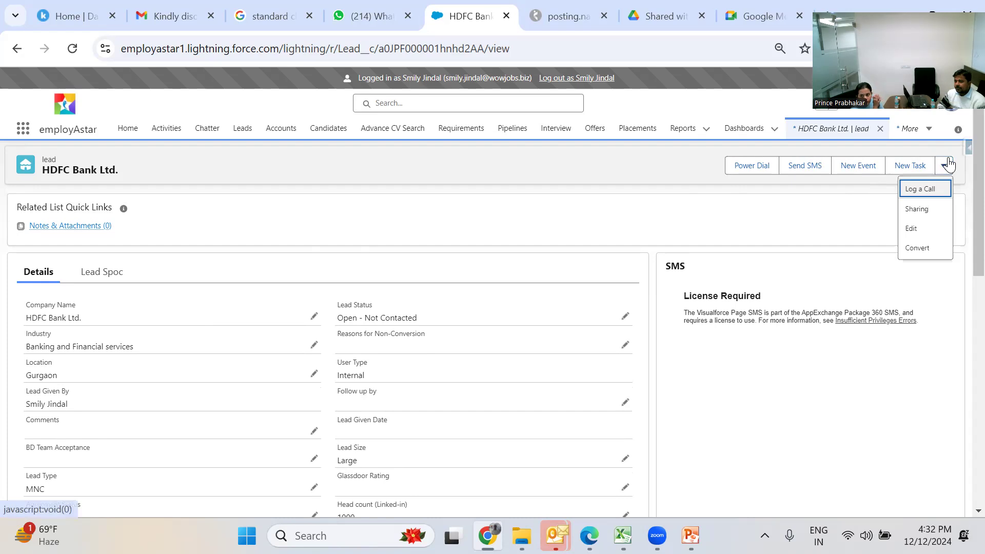
left_click(938, 252)
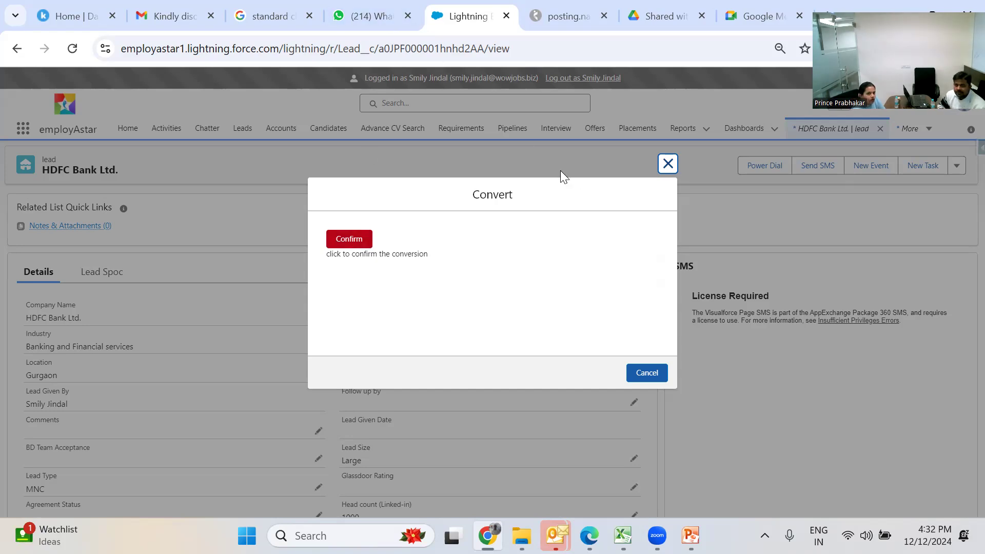
left_click(667, 163)
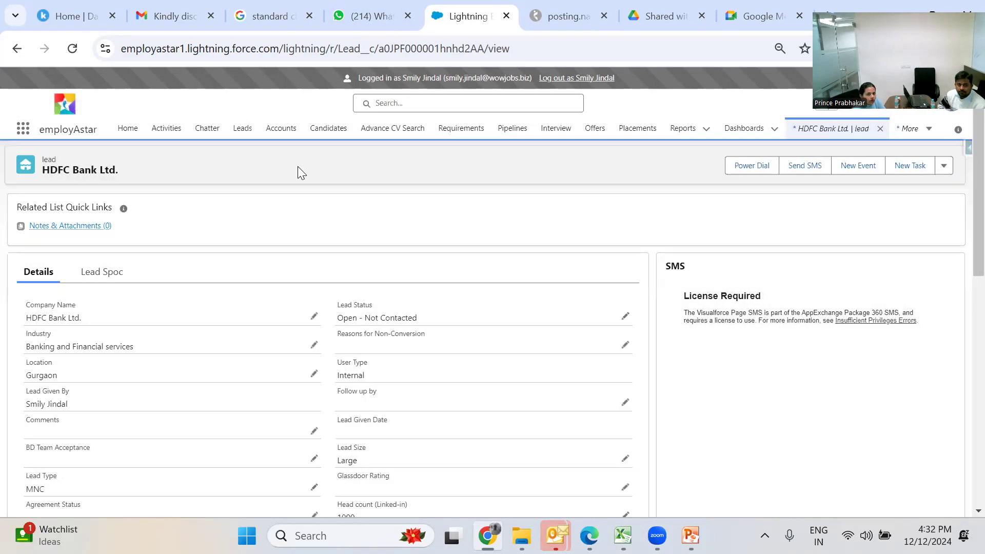
left_click(283, 138)
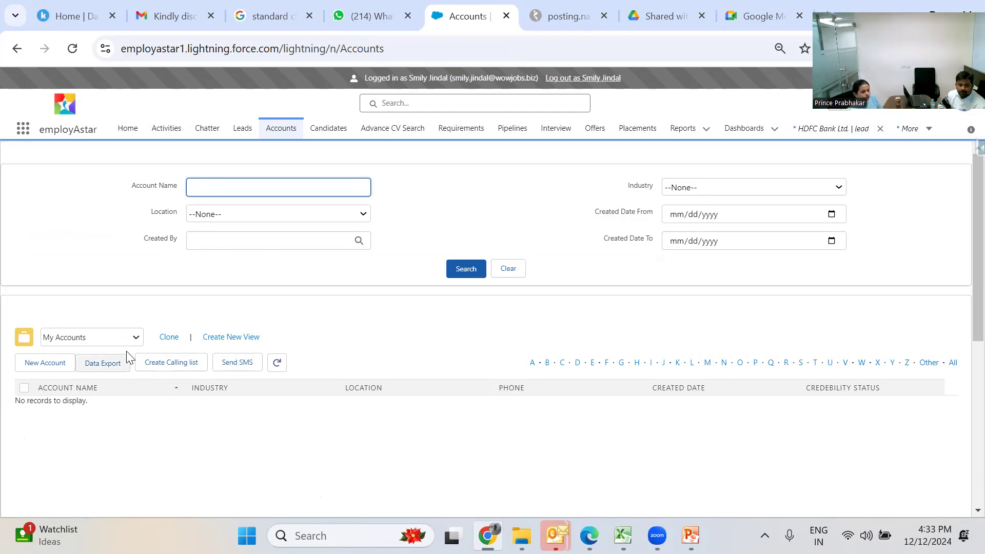
- Switch to the All Accounts view and search account names for 'HDFC'
left_click(136, 338)
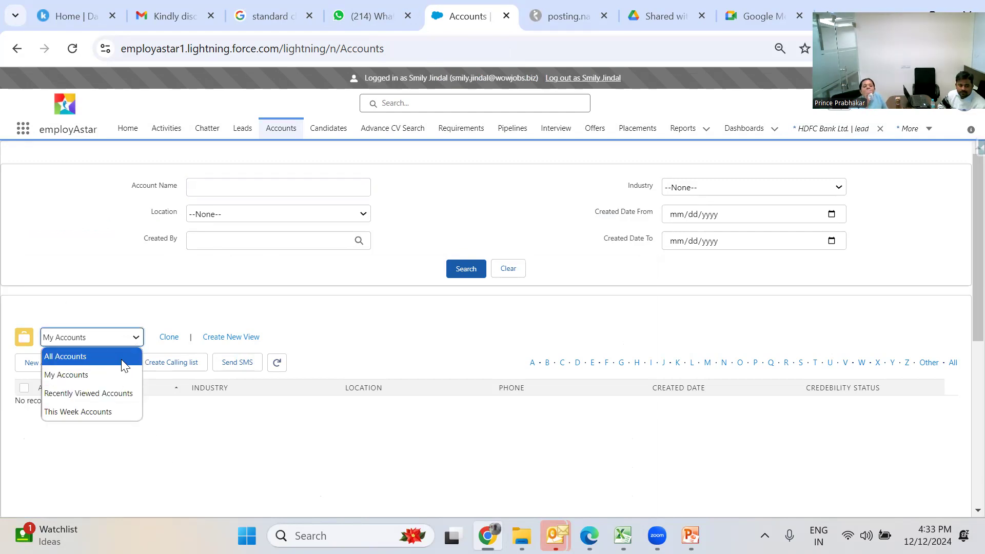
left_click(121, 359)
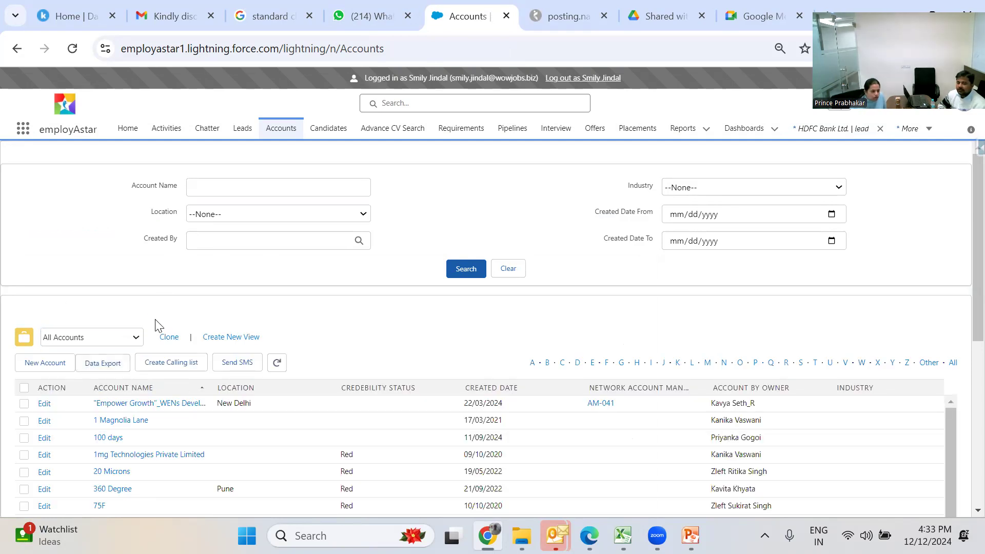
left_click(200, 189)
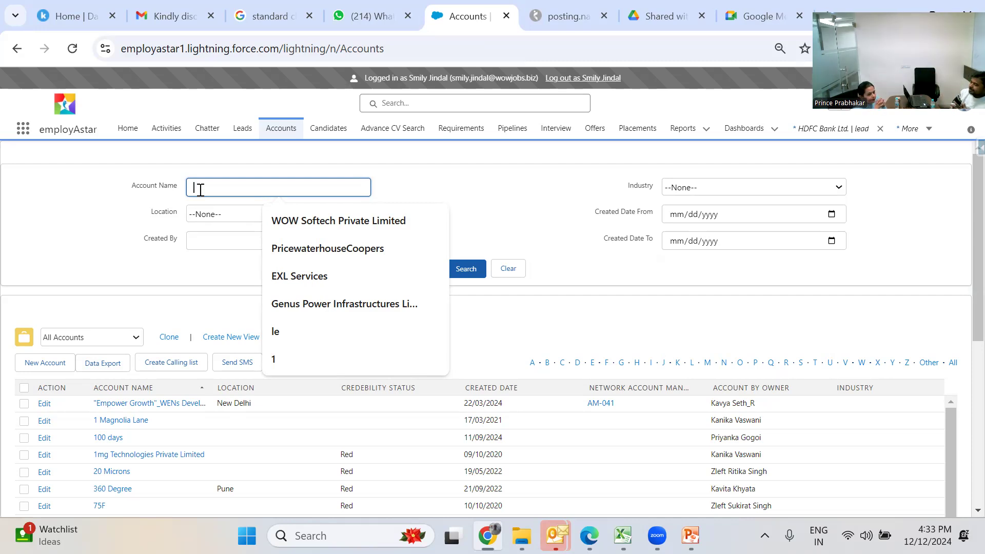
type("HDFC")
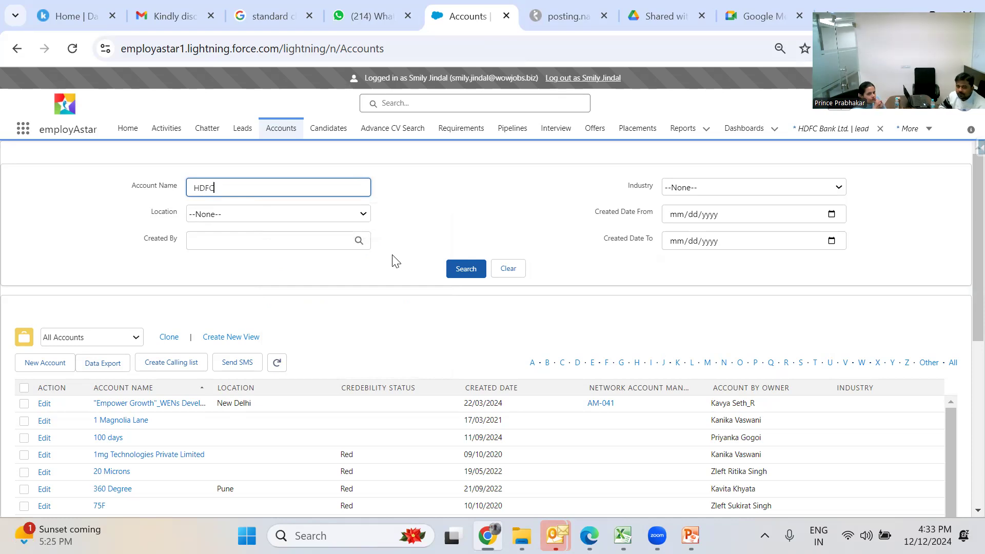
left_click(467, 277)
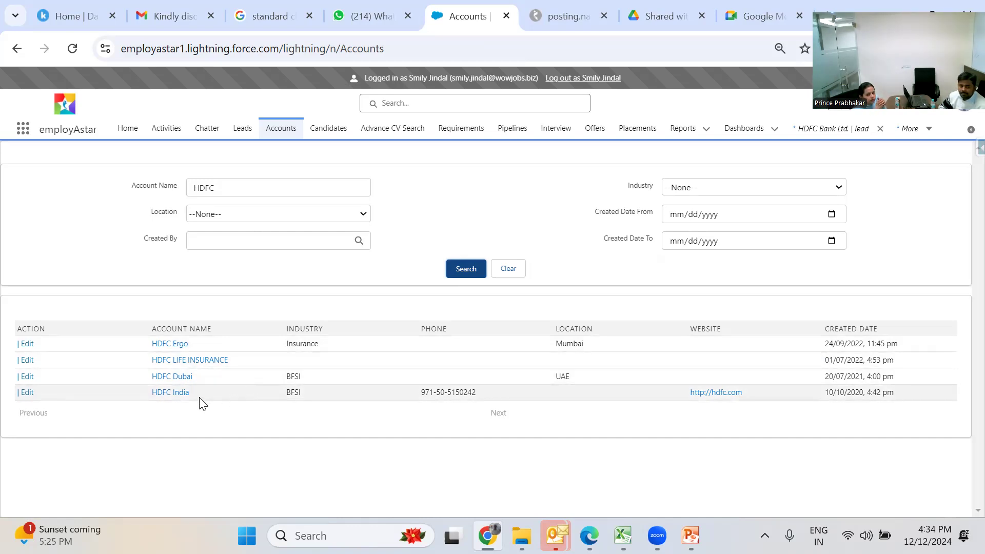
- Open the HDFC India account and scroll through its details and back to the top
left_click(174, 396)
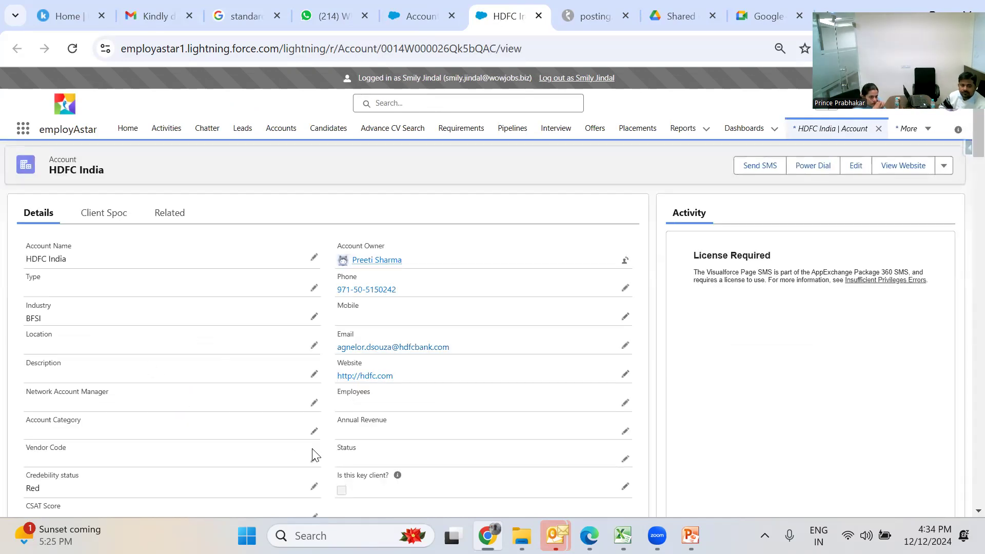
scroll(312, 450, "down", 1)
scroll(313, 449, "down", 1)
scroll(312, 449, "up", 1)
scroll(315, 454, "down", 5)
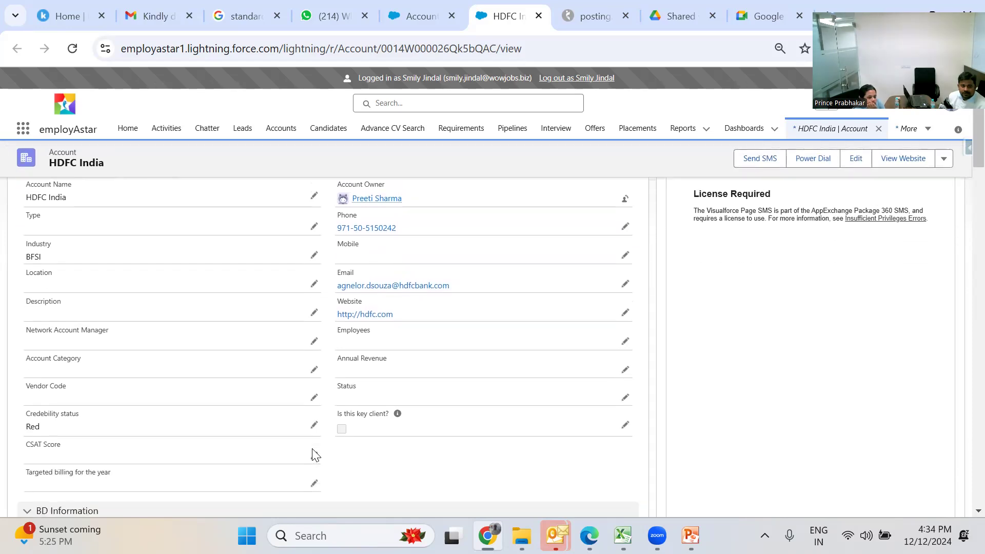
scroll(315, 454, "down", 15)
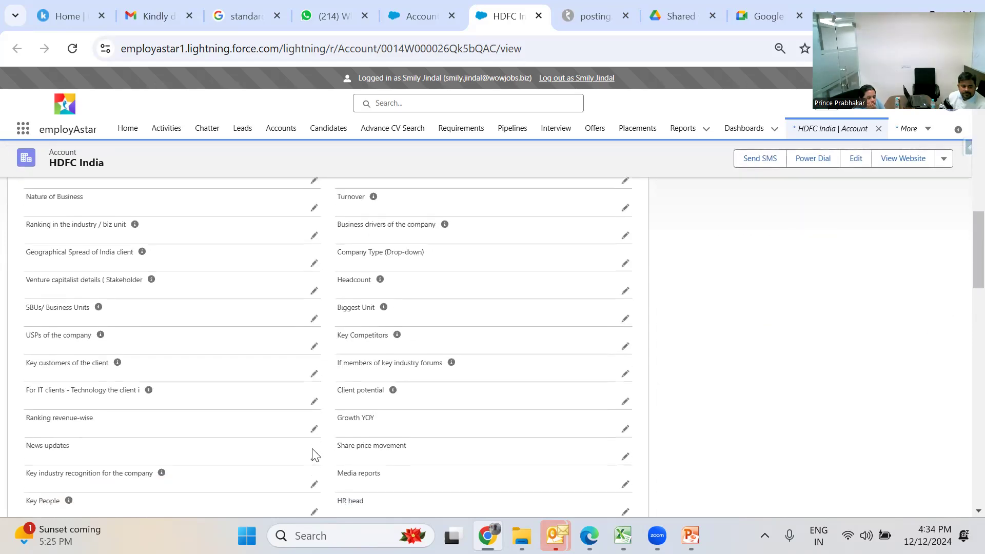
scroll(315, 454, "down", 12)
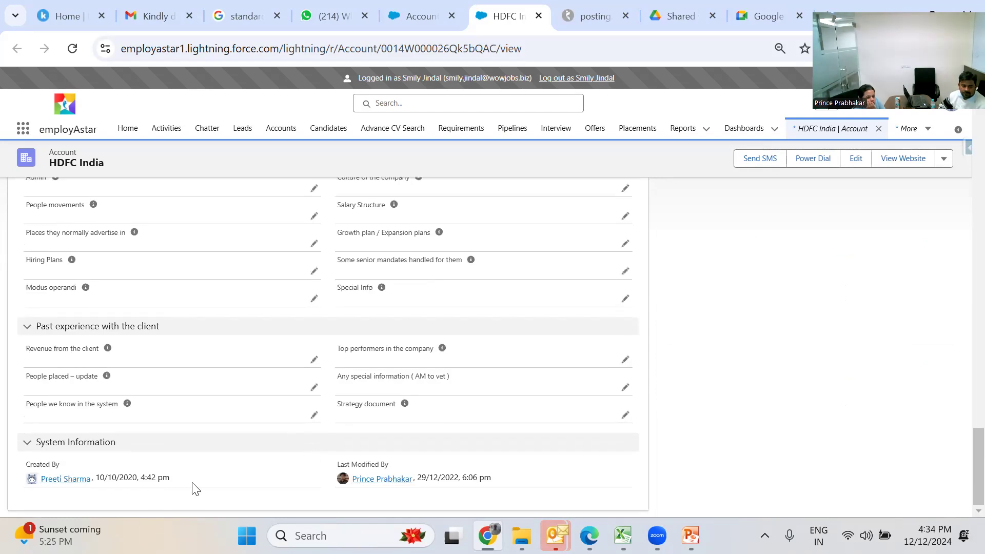
scroll(194, 487, "up", 10)
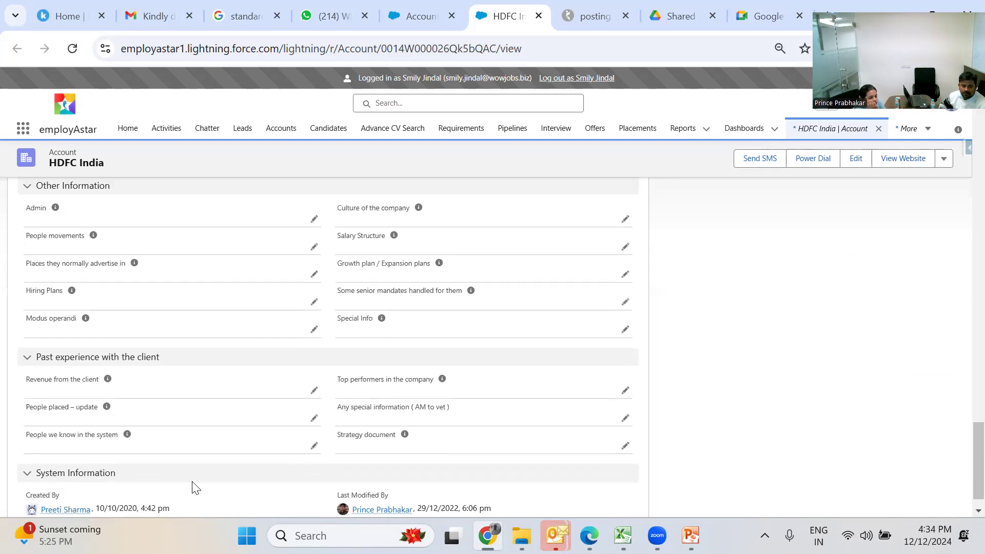
scroll(192, 481, "up", 10)
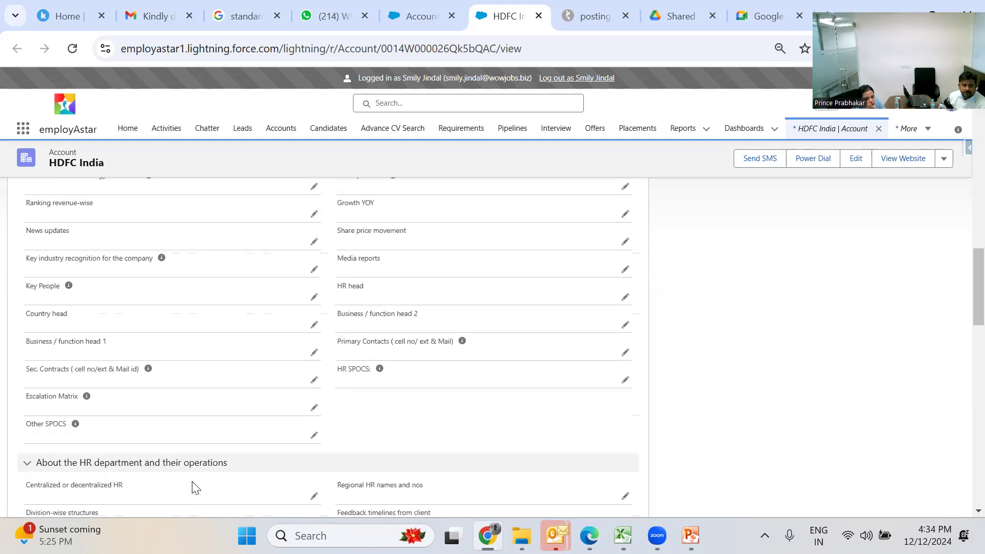
scroll(196, 488, "up", 10)
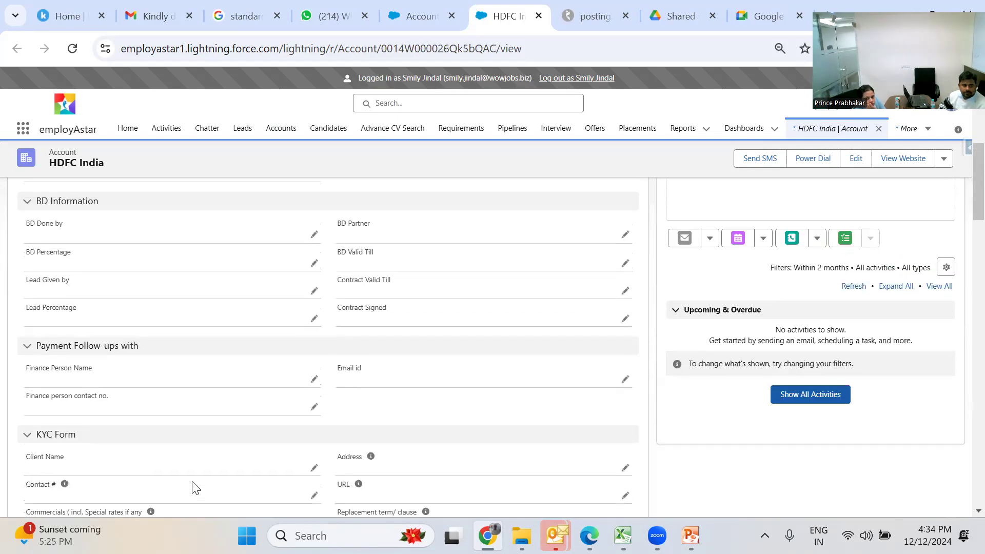
scroll(194, 487, "up", 2)
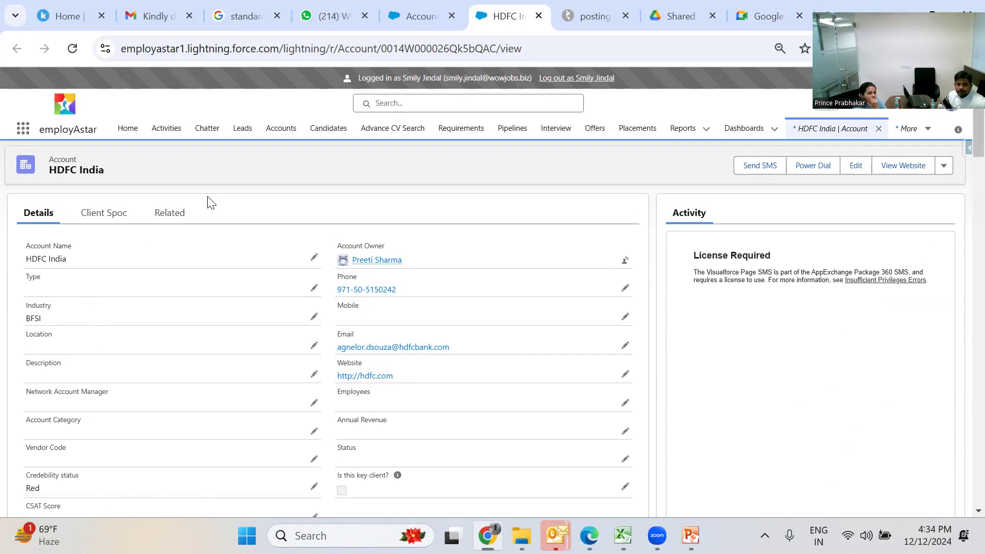
left_click(103, 220)
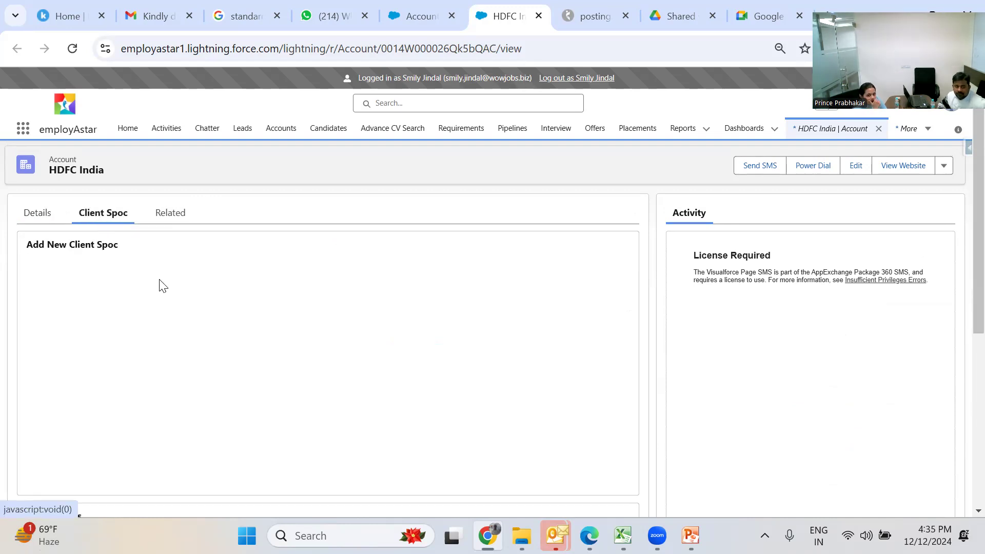
scroll(159, 280, "down", 1)
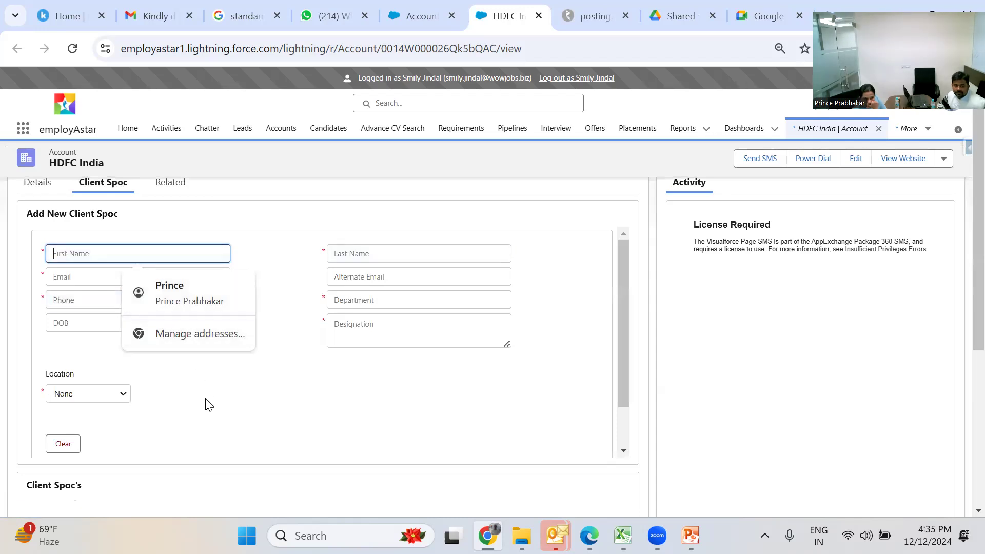
scroll(208, 405, "down", 4)
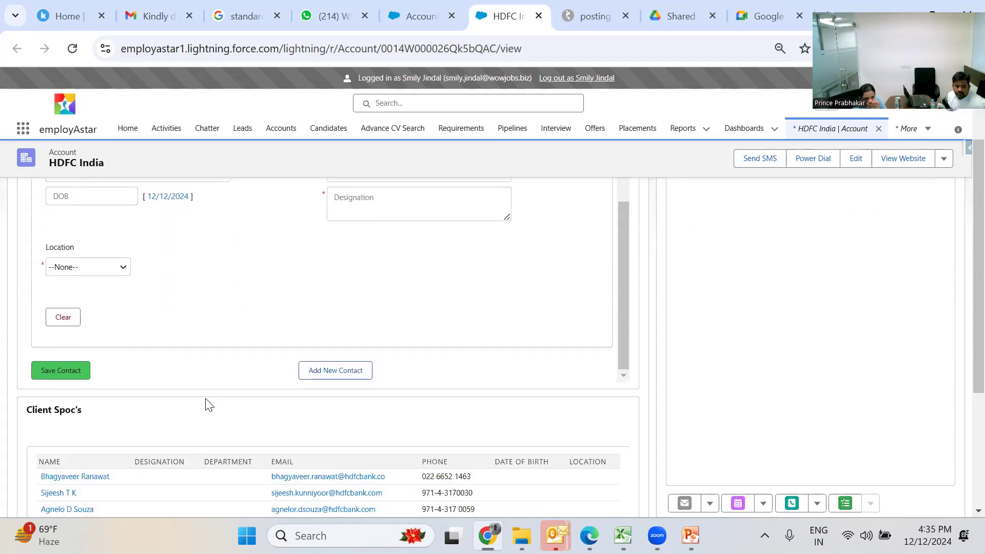
scroll(207, 405, "down", 2)
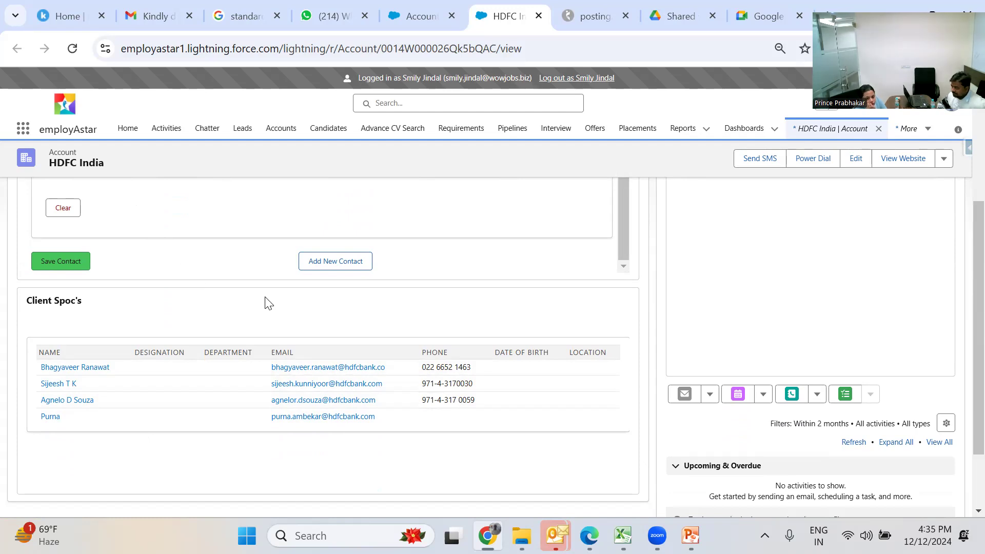
key("Up")
scroll(240, 328, "up", 4)
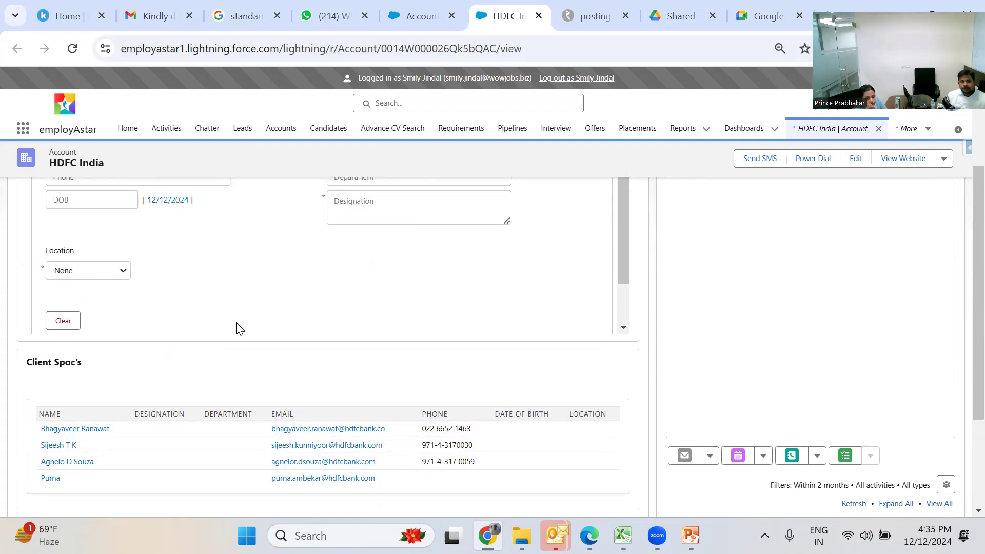
scroll(239, 328, "down", 6)
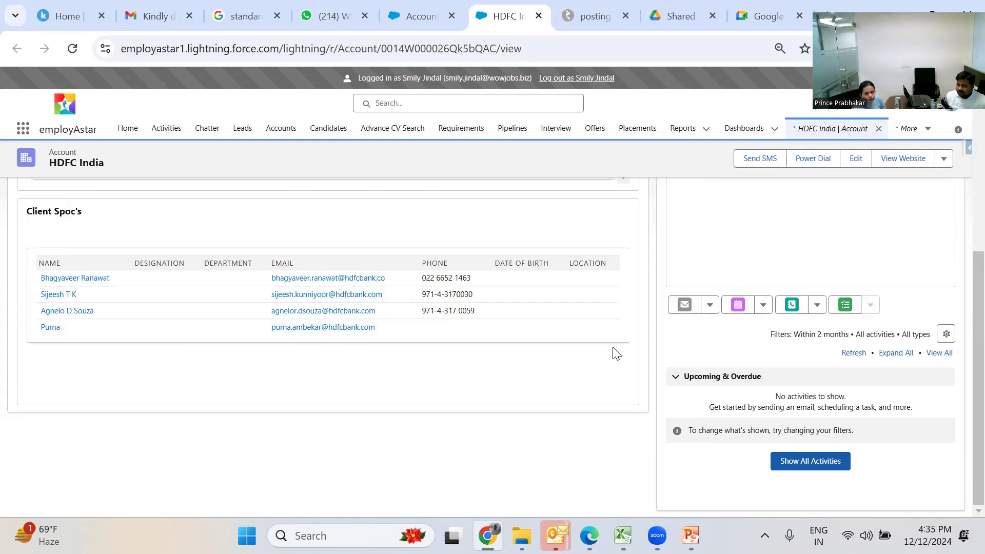
scroll(617, 353, "up", 5)
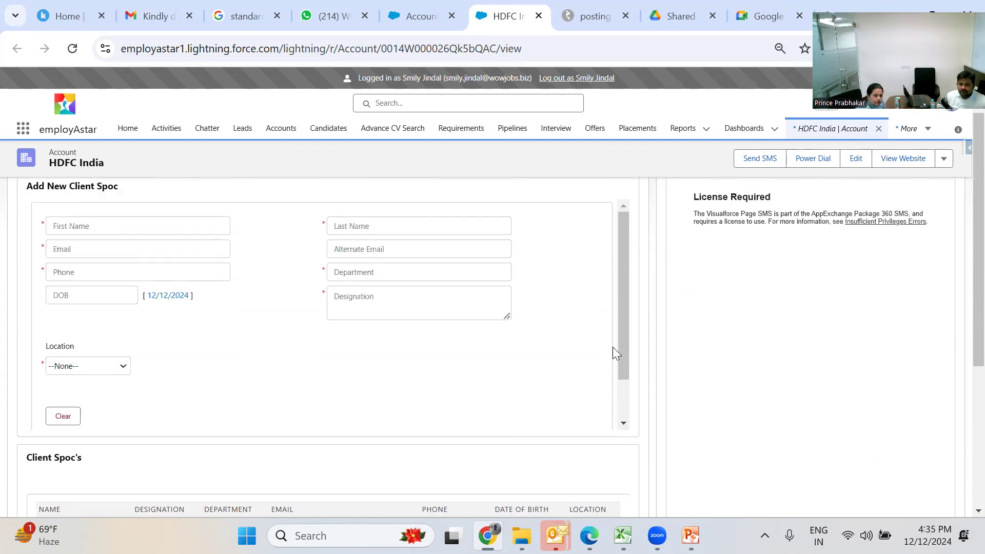
scroll(614, 348, "up", 1)
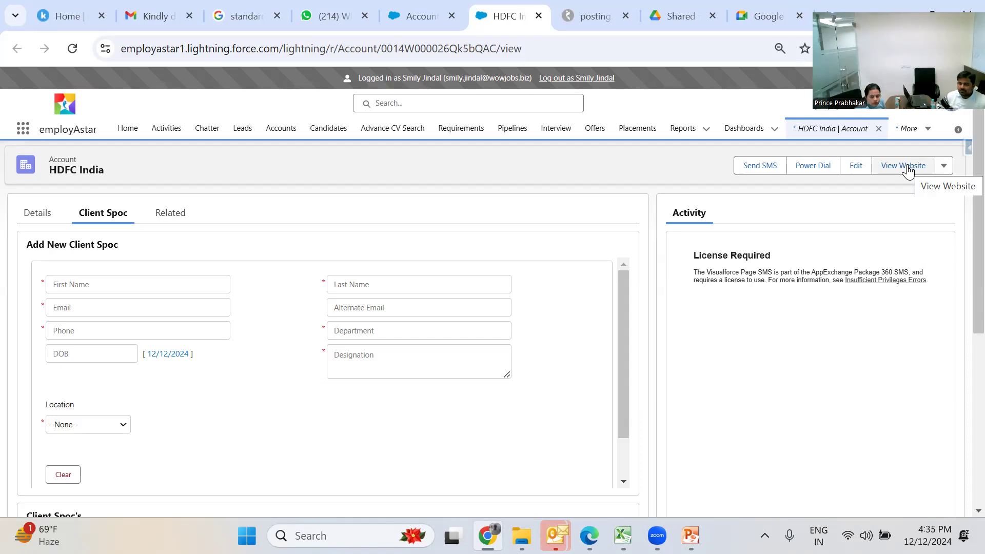
- Check the account's actions menu, then return to the Accounts list with the All Accounts view kept
left_click(944, 166)
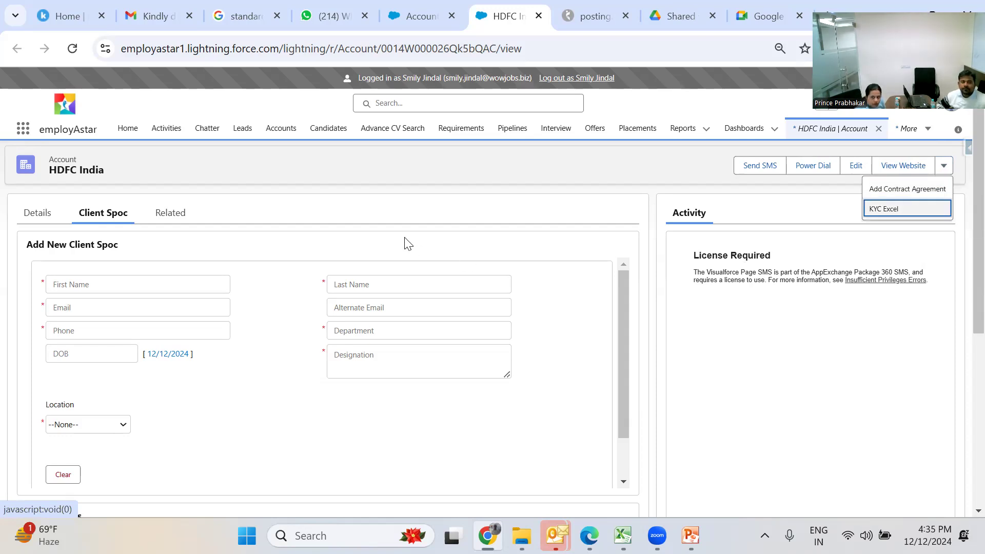
left_click(281, 134)
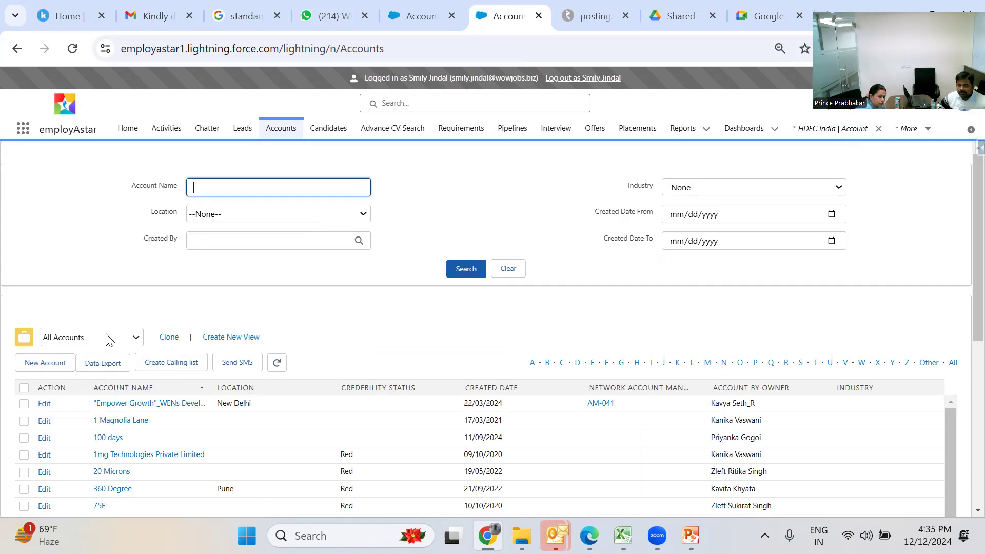
left_click(137, 337)
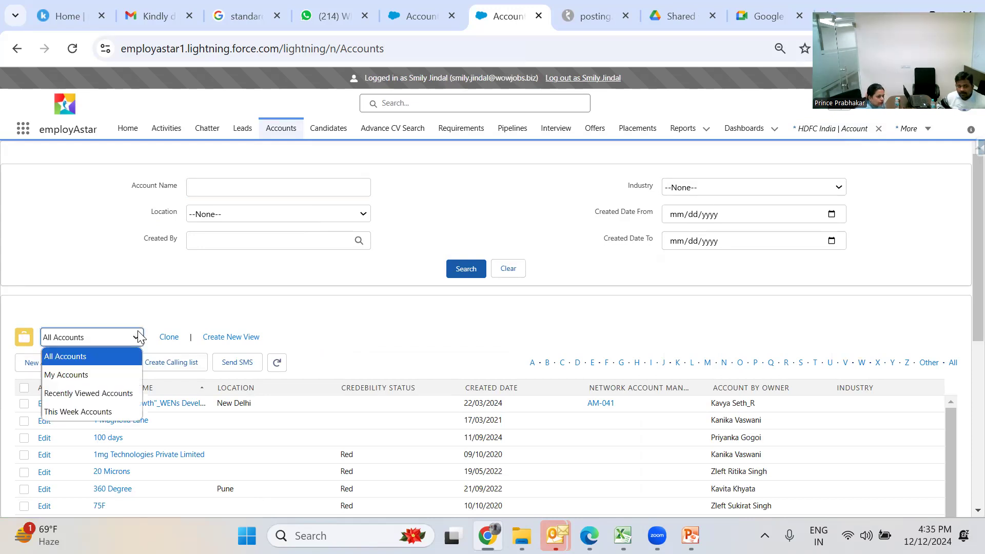
left_click(172, 304)
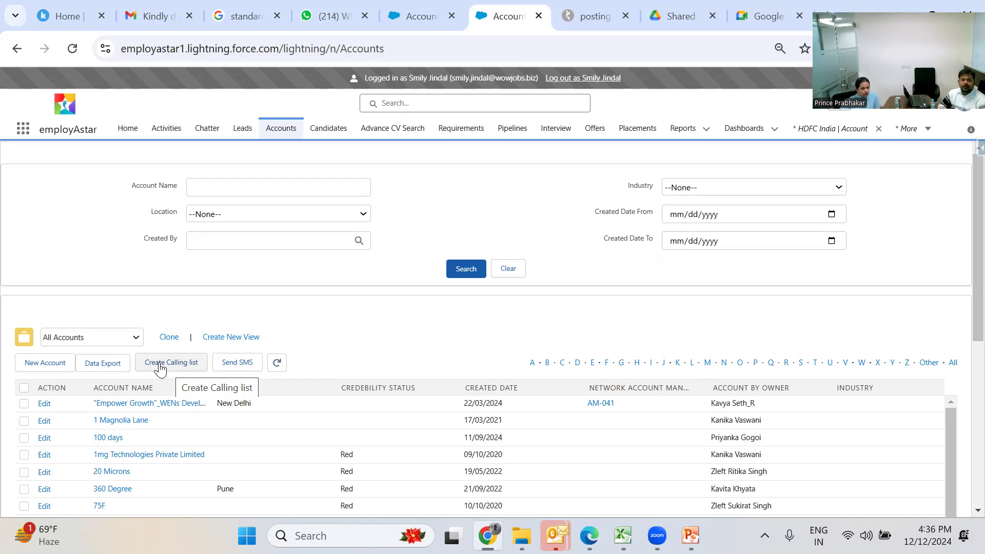
- Start a blank New Account: Corporate Account form and scroll down to its BD Information section
left_click(45, 368)
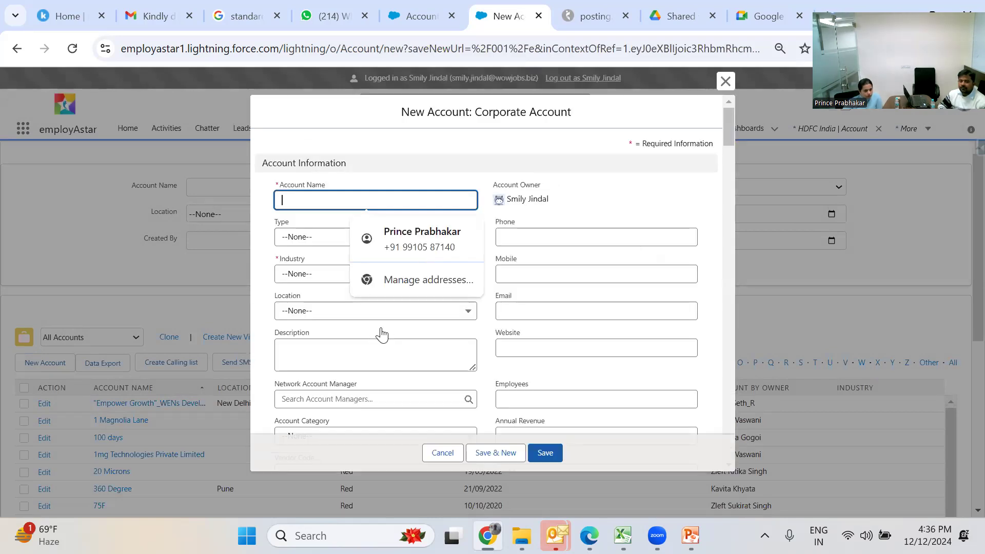
left_click(380, 331)
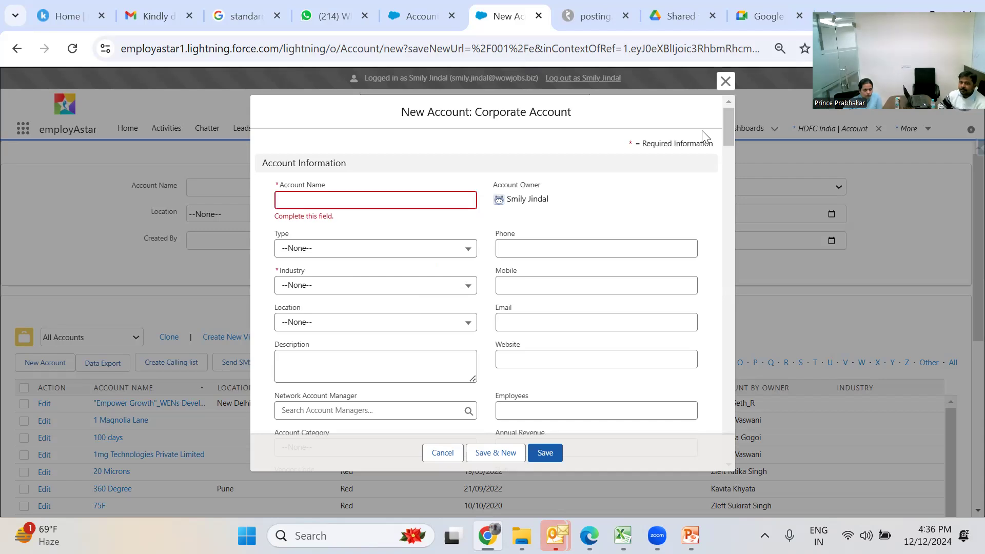
left_click_drag(735, 133, 738, 174)
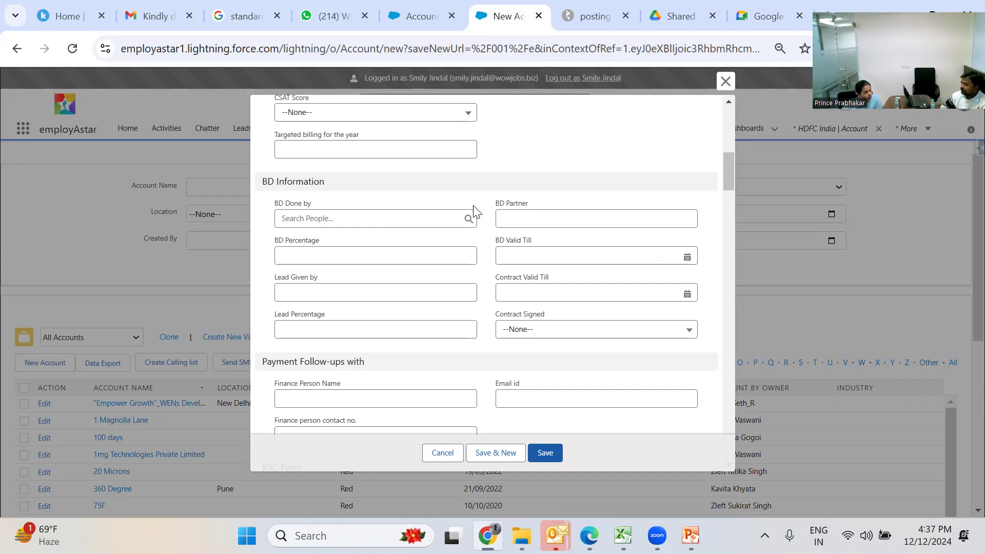
- Search the BD Done by lookup and select the logged-in user from the suggestions
left_click(412, 213)
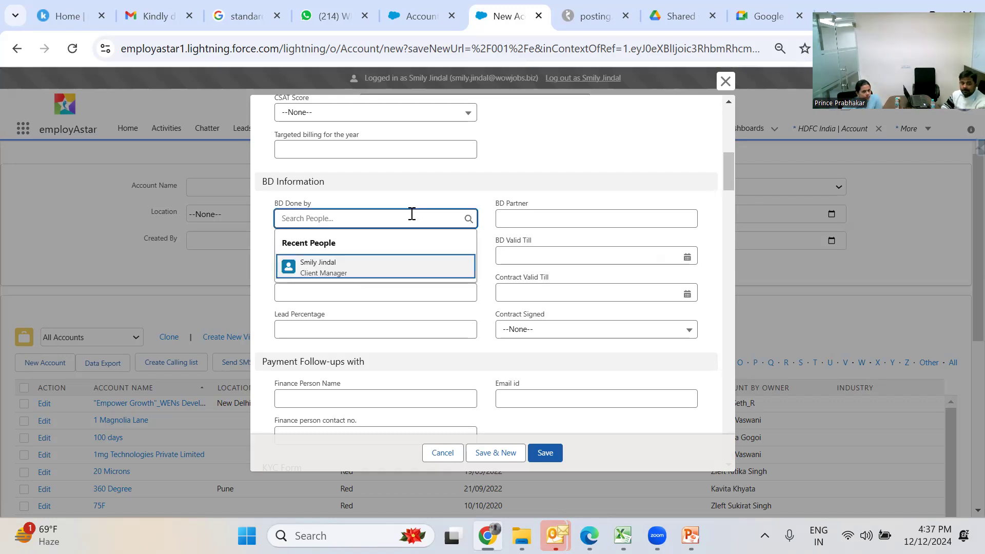
type("pri")
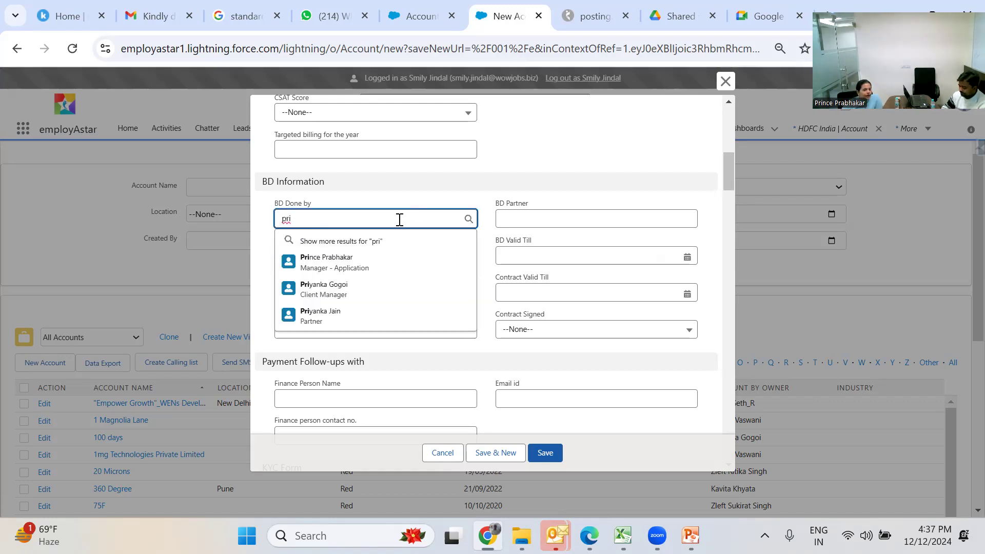
key("BackSpace")
key("BackSpace")
key("BackSpace")
type("smi")
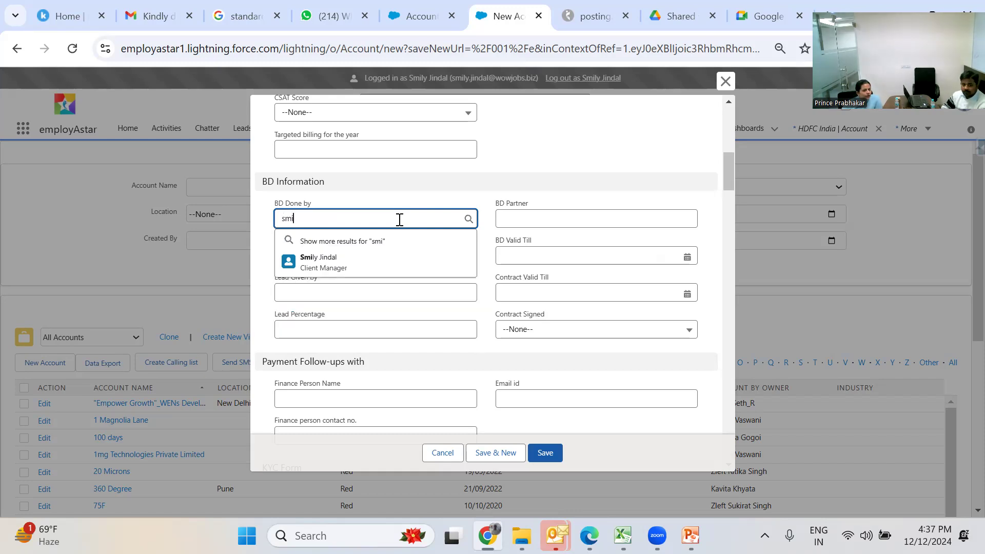
left_click(378, 258)
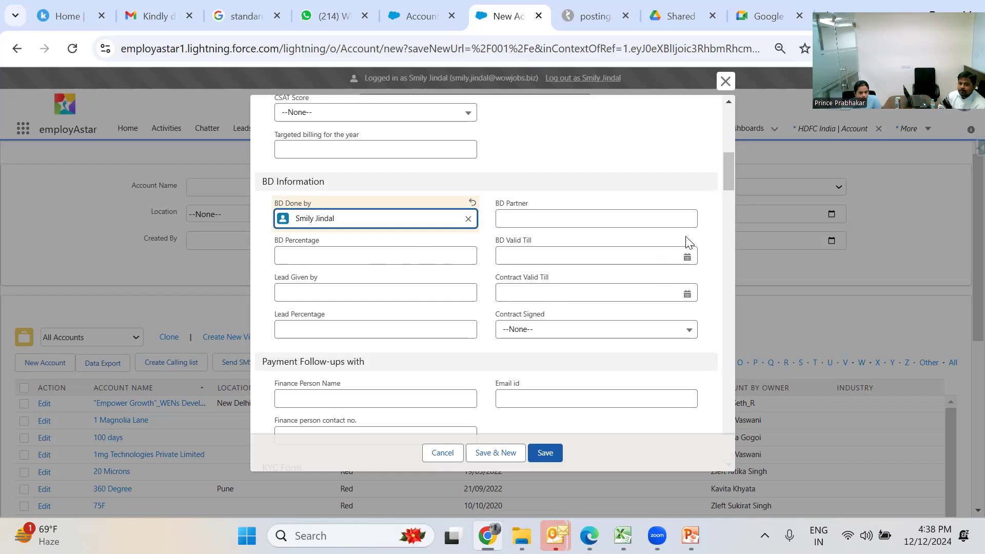
left_click_drag(729, 178, 732, 195)
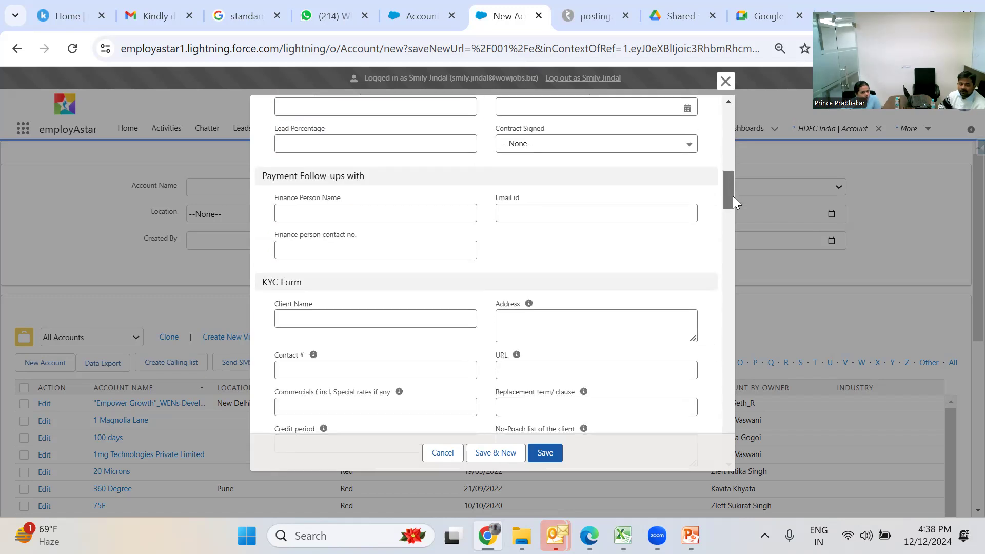
left_click(439, 219)
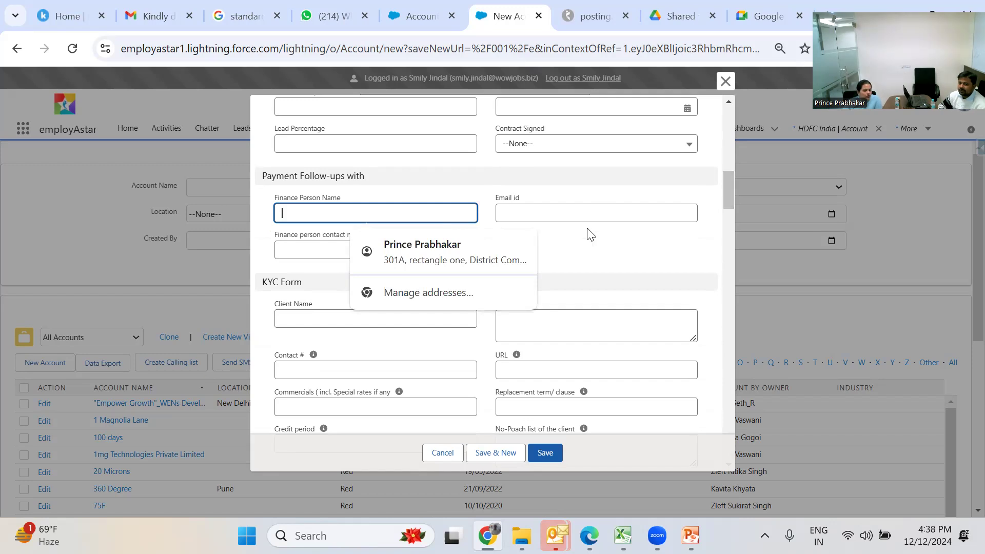
left_click(595, 249)
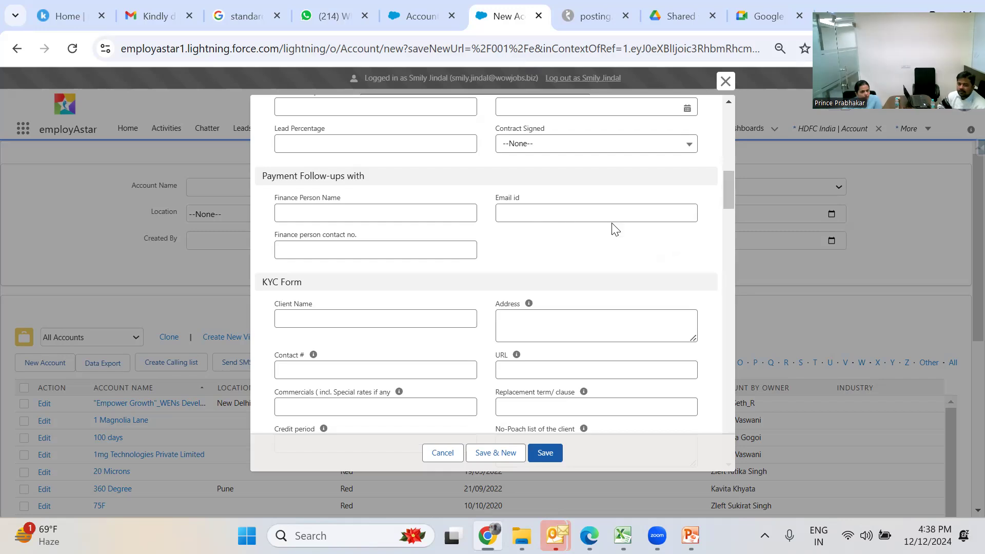
left_click_drag(729, 205, 729, 216)
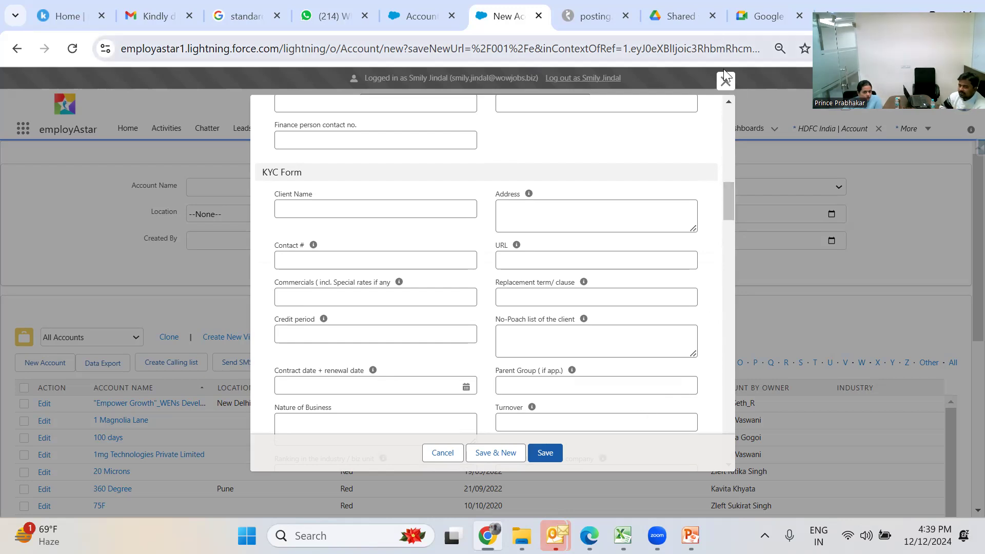
left_click(725, 81)
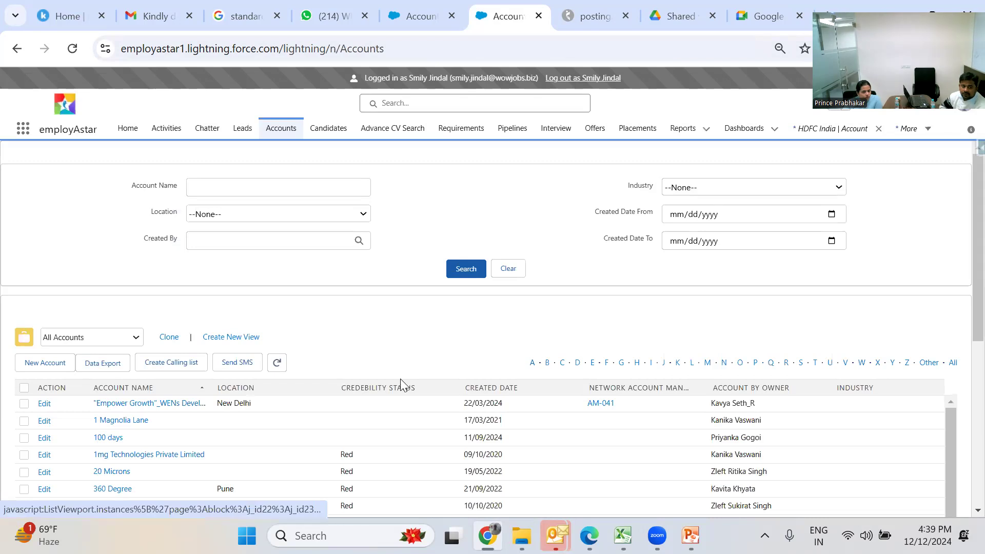
left_click(135, 426)
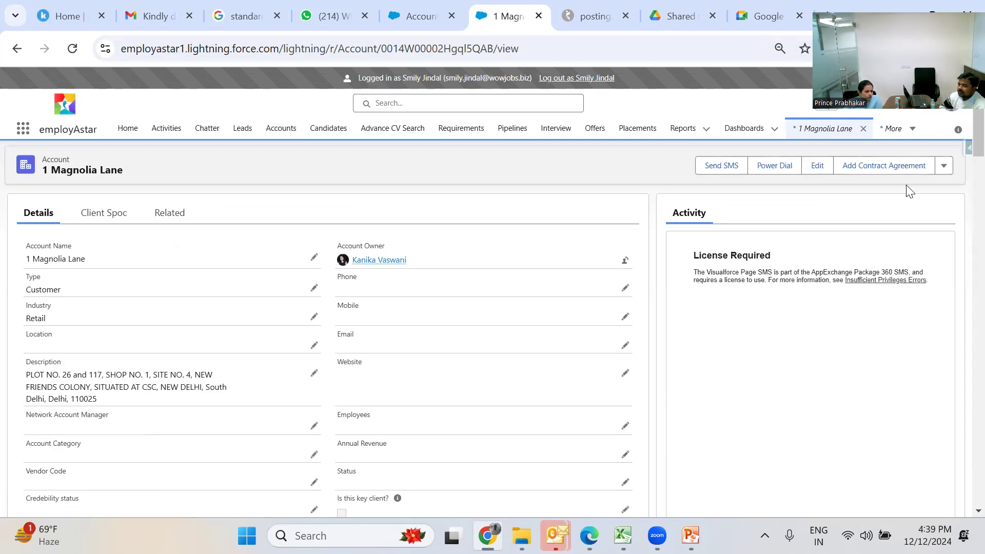
left_click(943, 166)
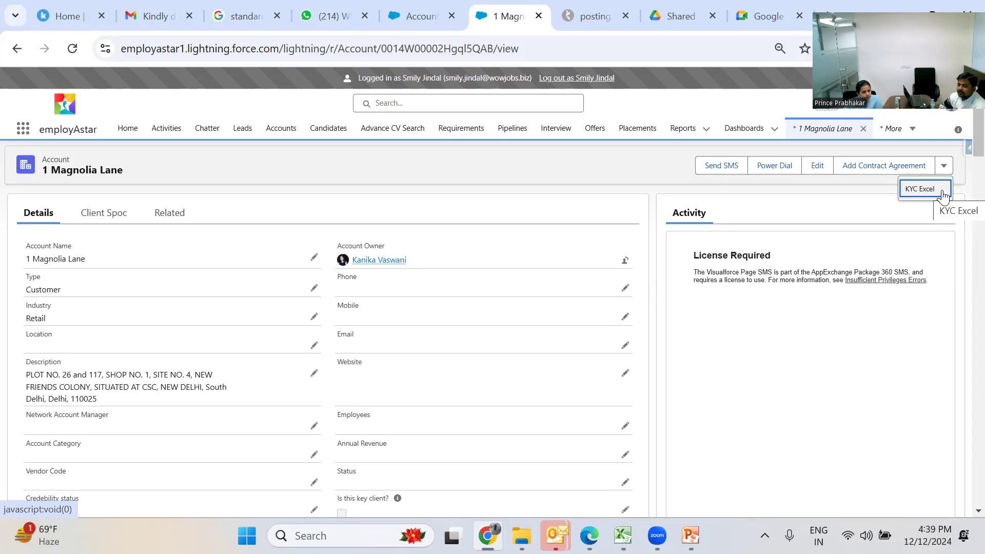
left_click(904, 164)
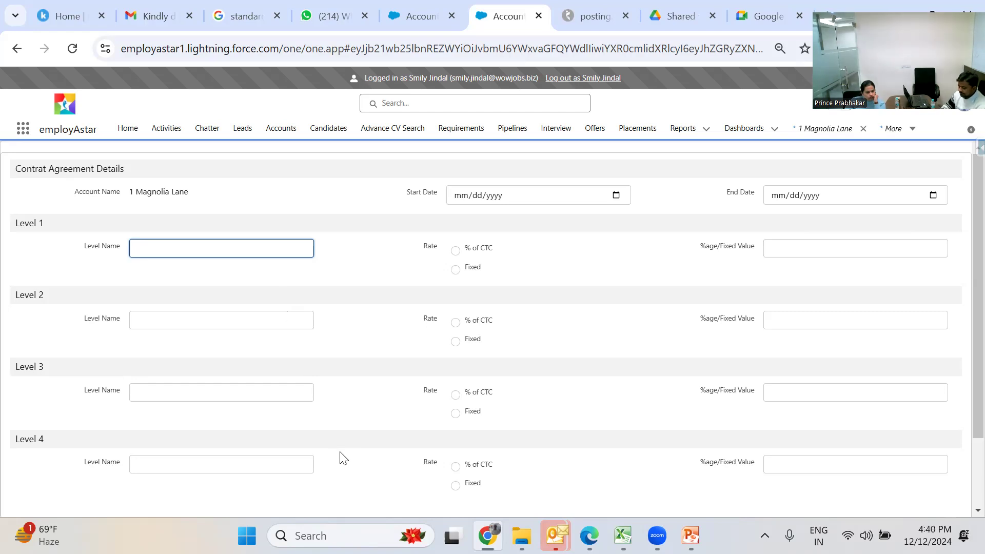
- Set the Level 1 level name to 'Till Senior manager' and begin attaching a file
type("0")
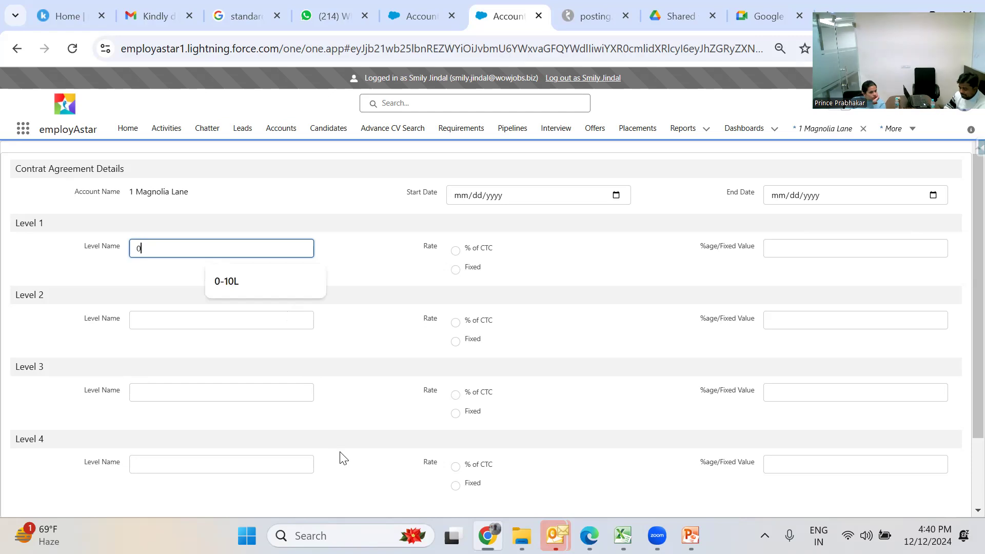
type("-10")
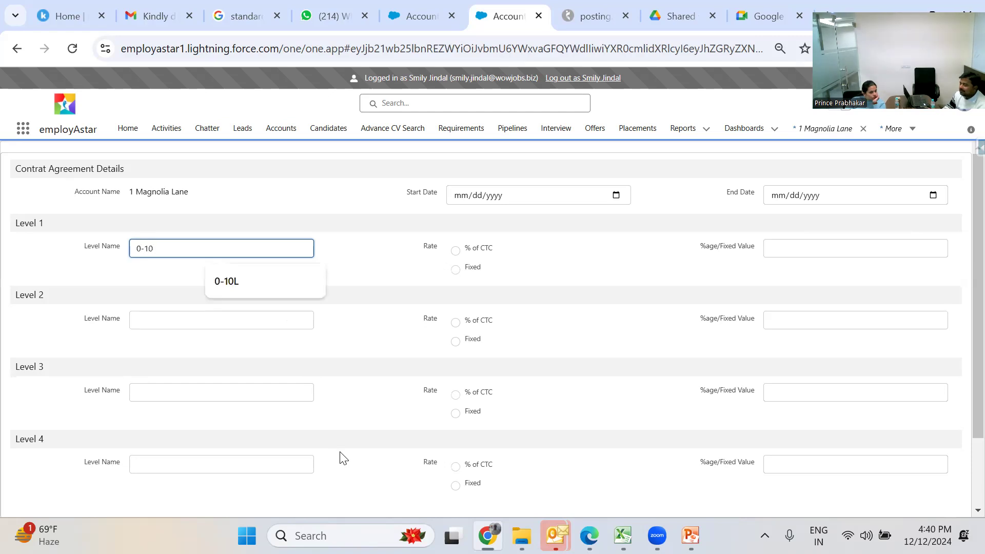
key("BackSpace")
key("BackSpace")
key("BackSpace")
key("BackSpace")
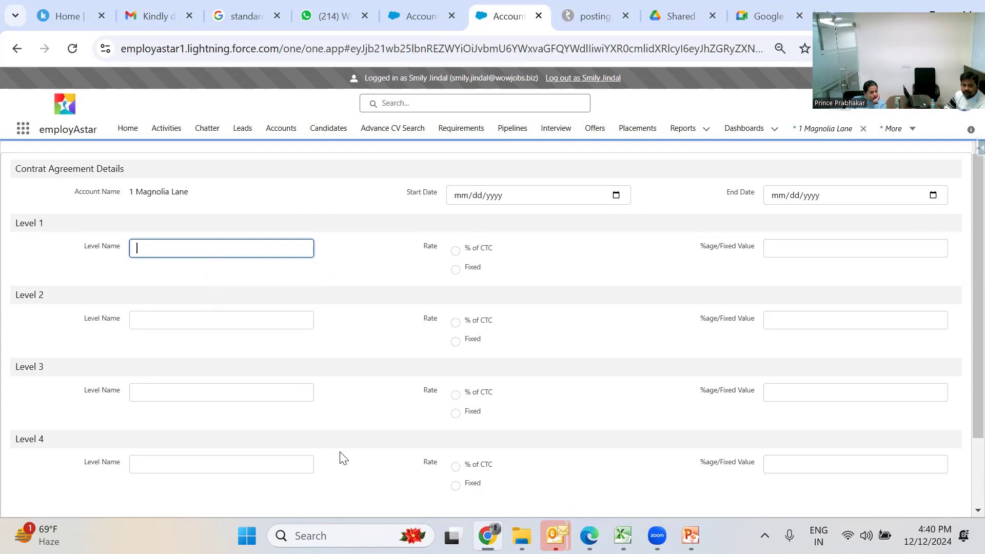
type("Till")
type(" Se")
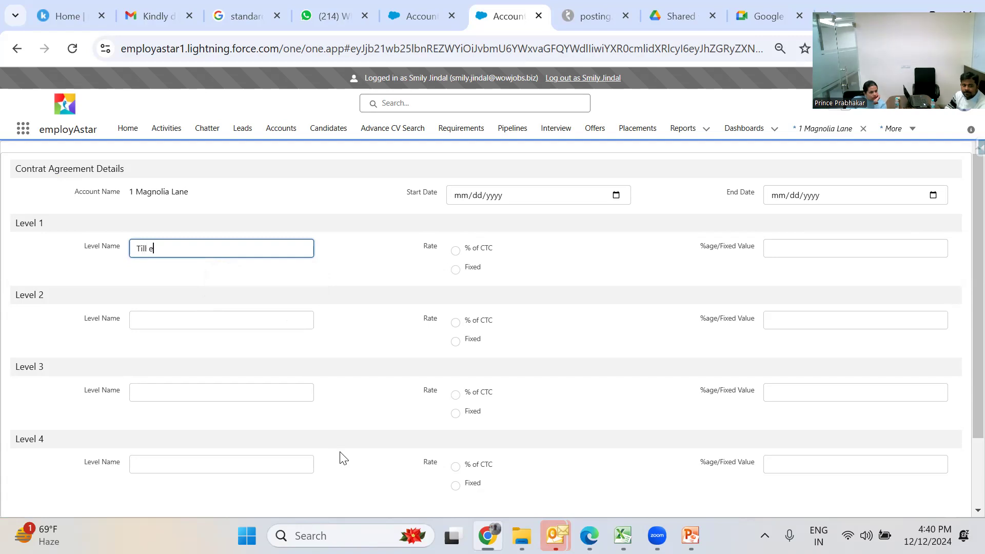
type("nior ")
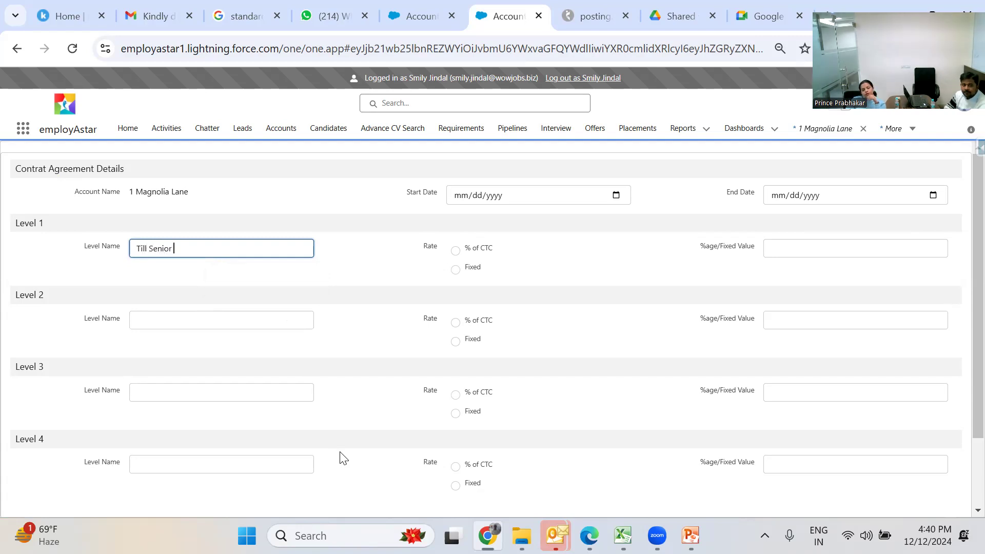
type("manager")
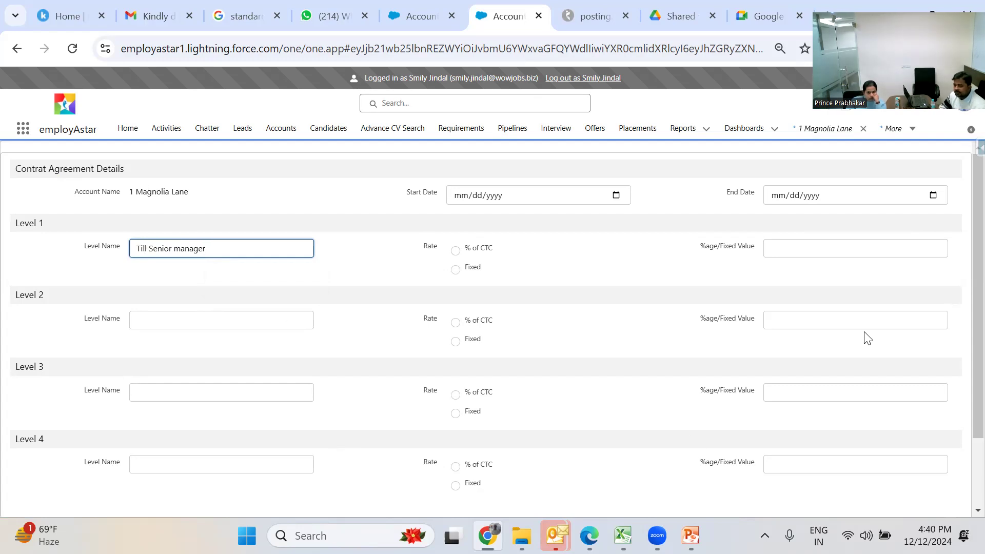
scroll(962, 348, "down", 2)
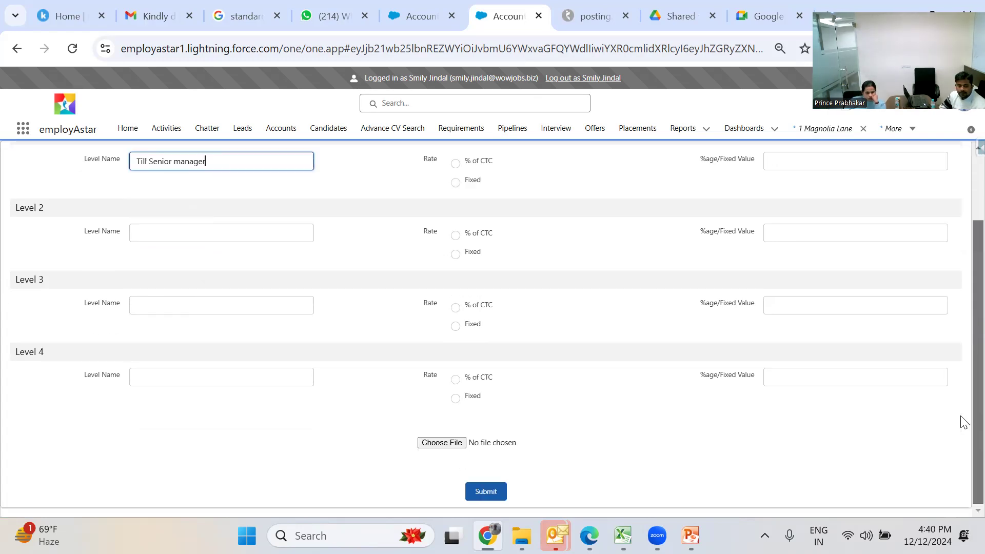
left_click(458, 445)
left_click(457, 443)
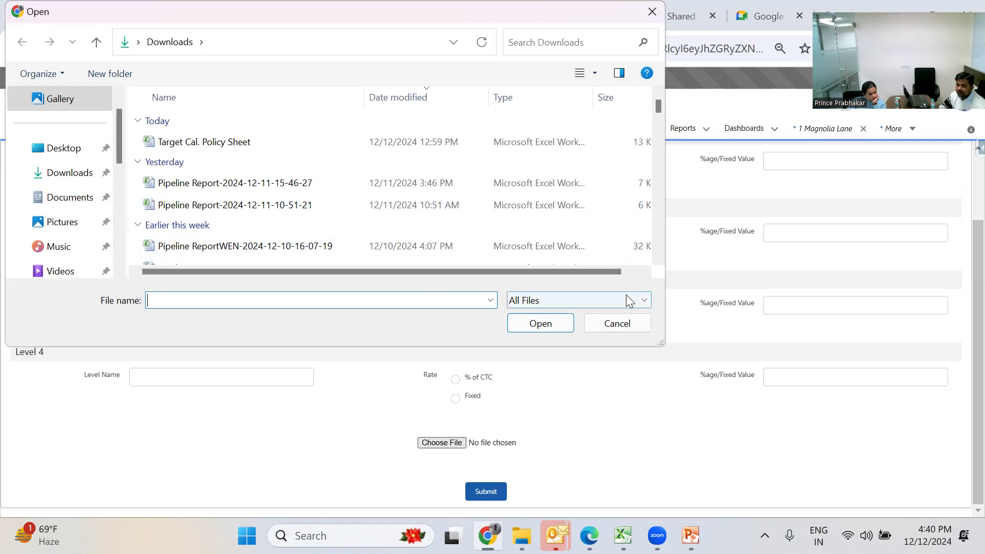
left_click(629, 329)
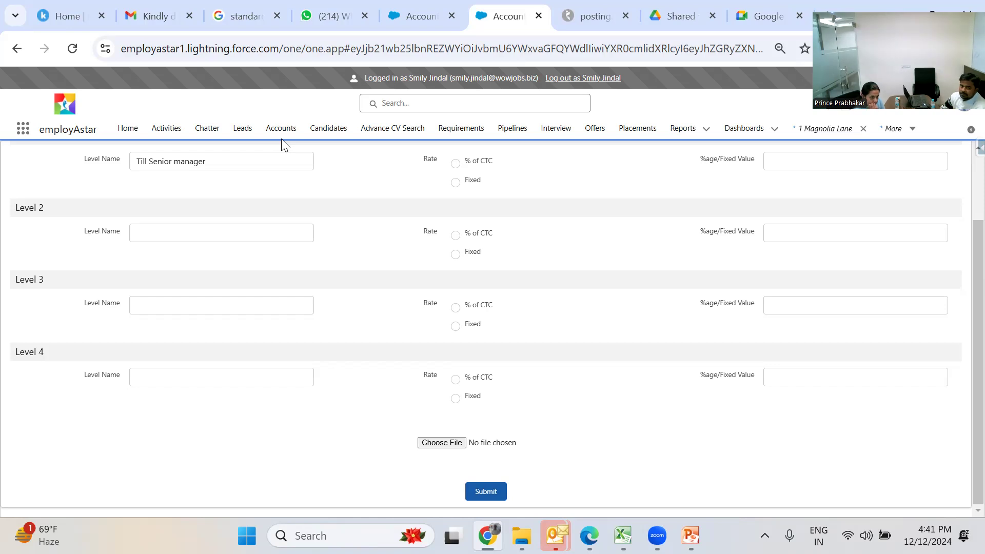
- On the Candidates page, switch to the My Lead Spocs and My Client Spocs views, then start a mass email
left_click(338, 131)
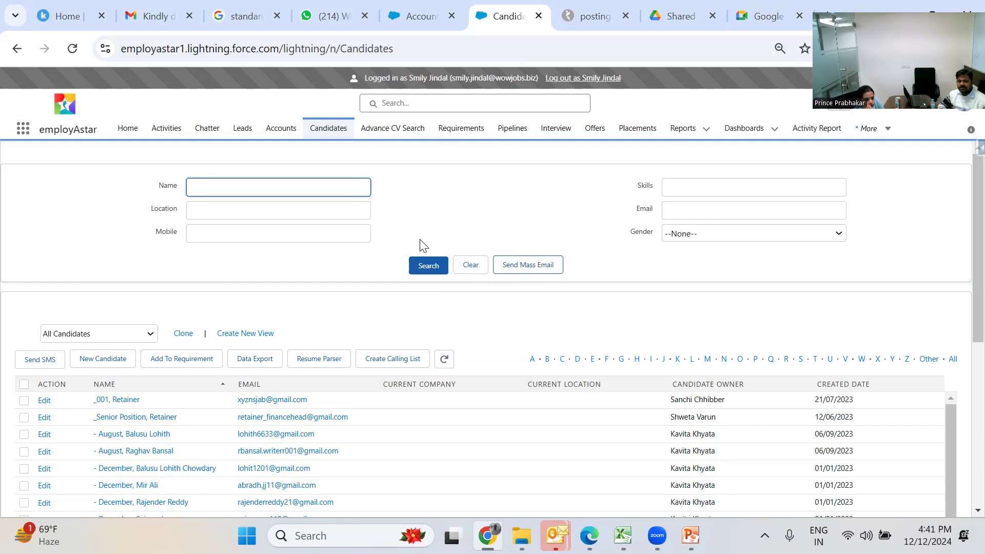
left_click(137, 343)
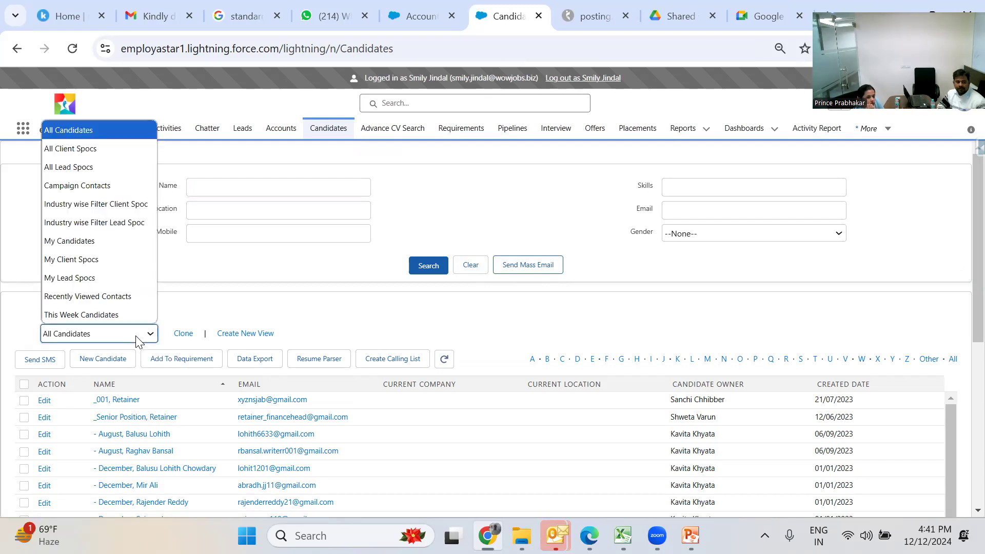
left_click(110, 277)
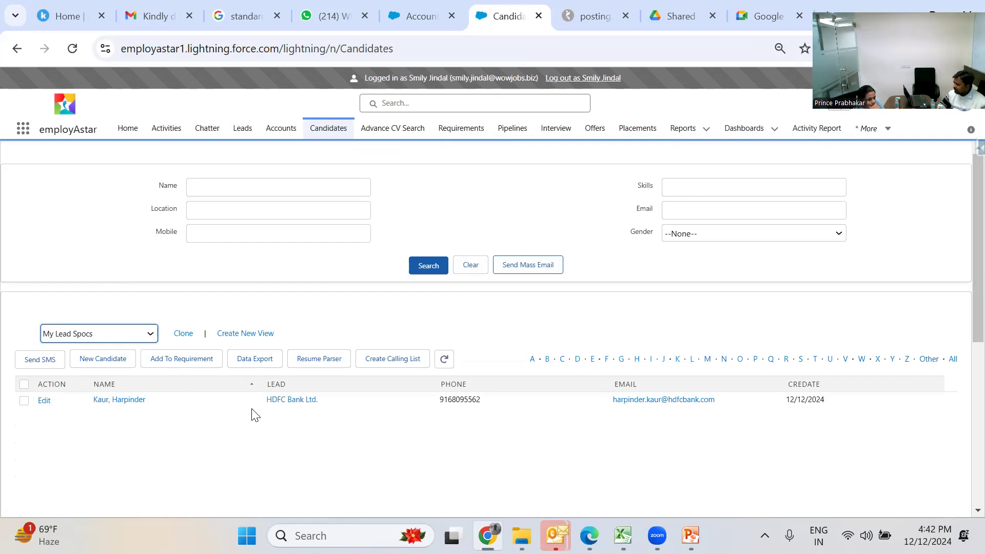
left_click(114, 337)
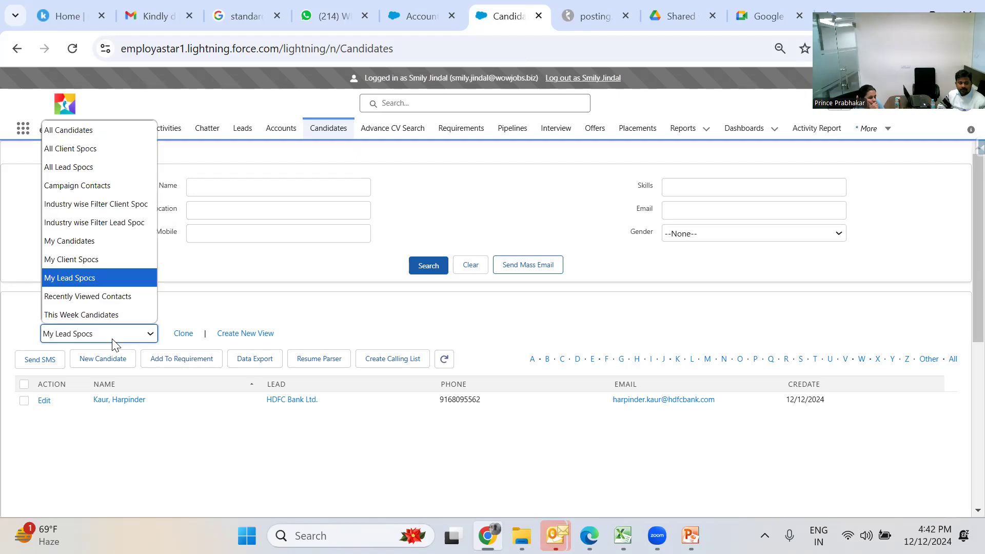
left_click(110, 262)
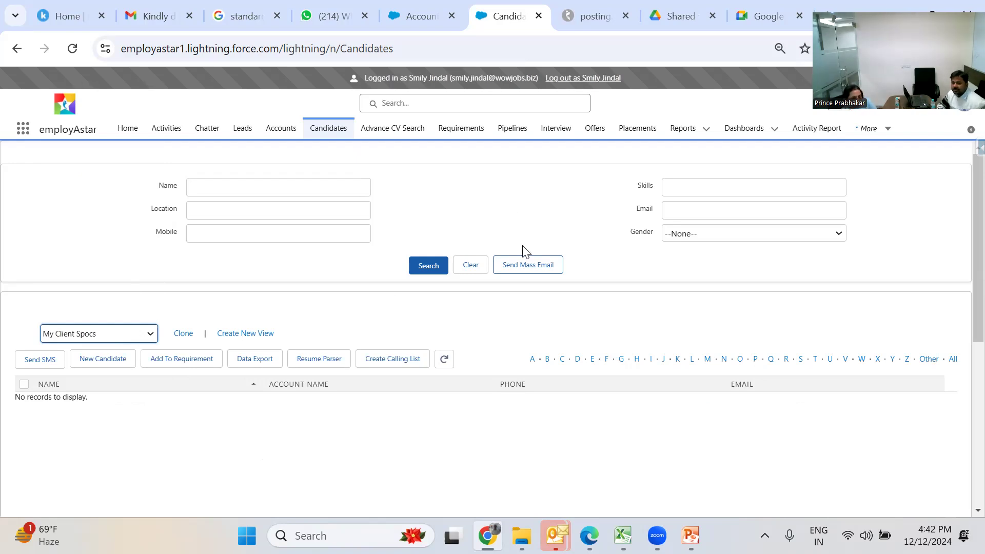
left_click(529, 274)
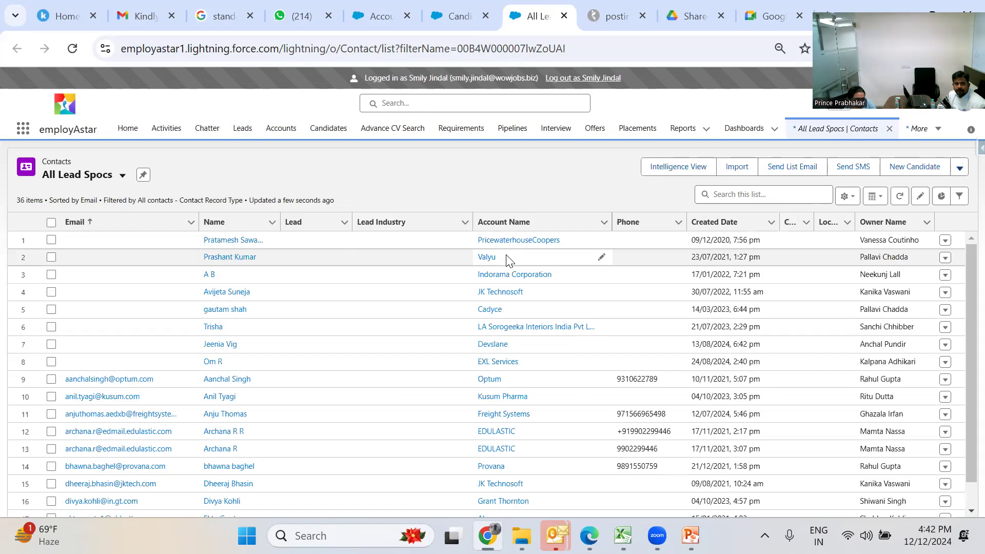
- Switch the Contacts list to My Lead Spocs and select its single HDFC Bank Ltd. contact
left_click(122, 175)
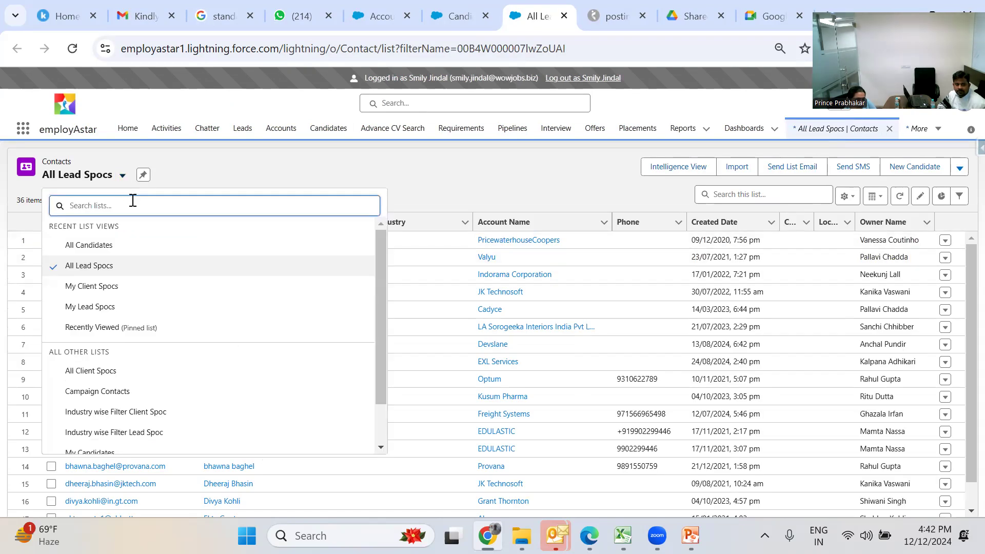
left_click(172, 308)
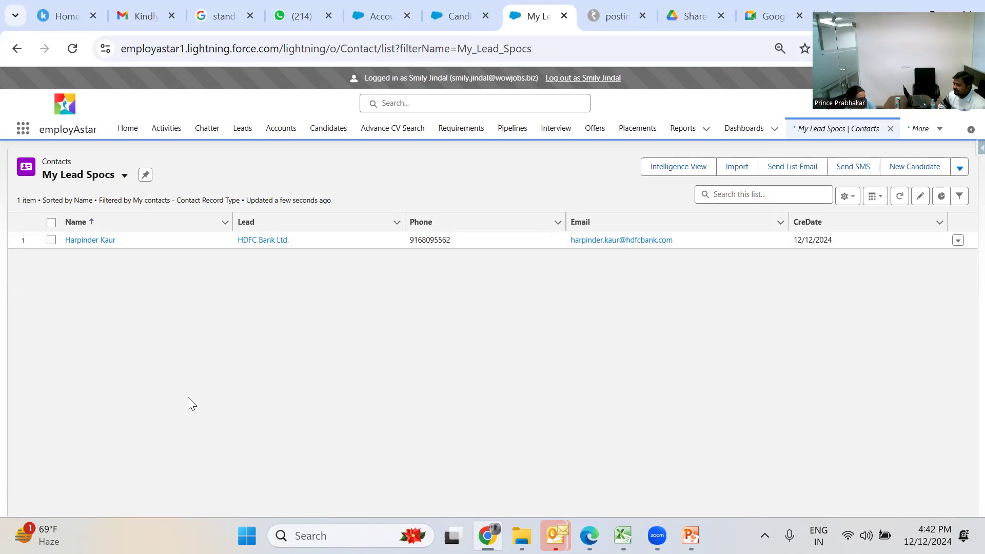
key("Tab")
key("Return")
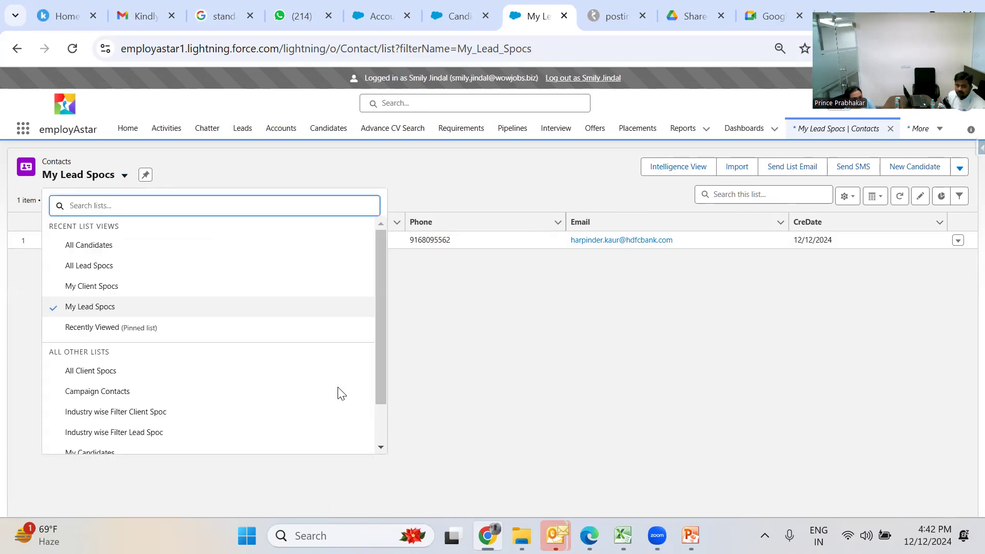
key("Escape")
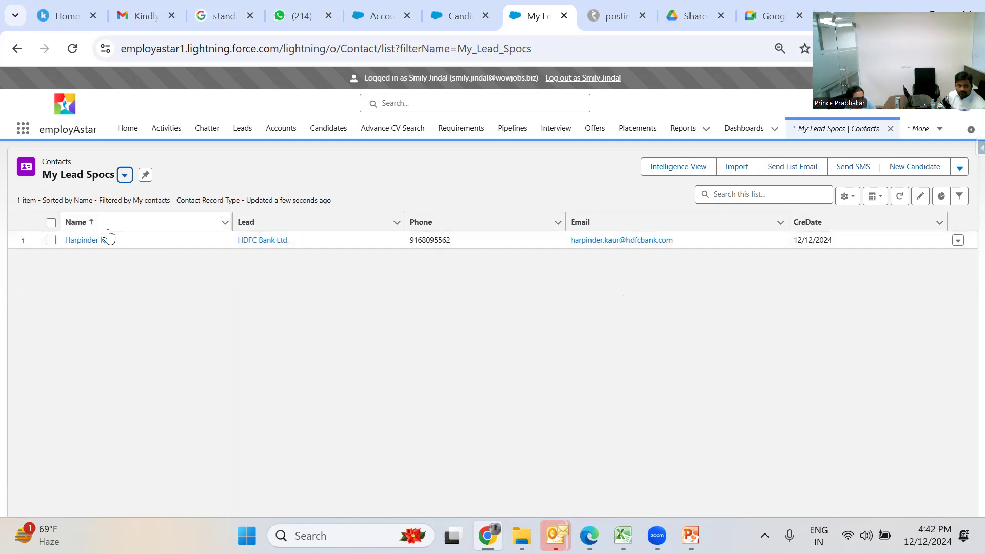
left_click(52, 223)
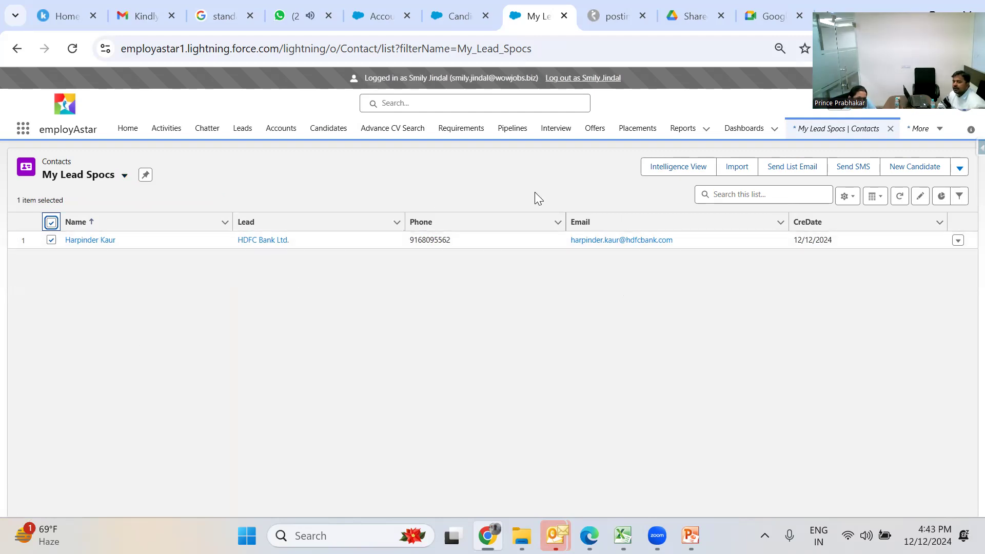
- Compose a list email to My Lead Spocs (1 recipient) and bring up the template options
left_click(768, 173)
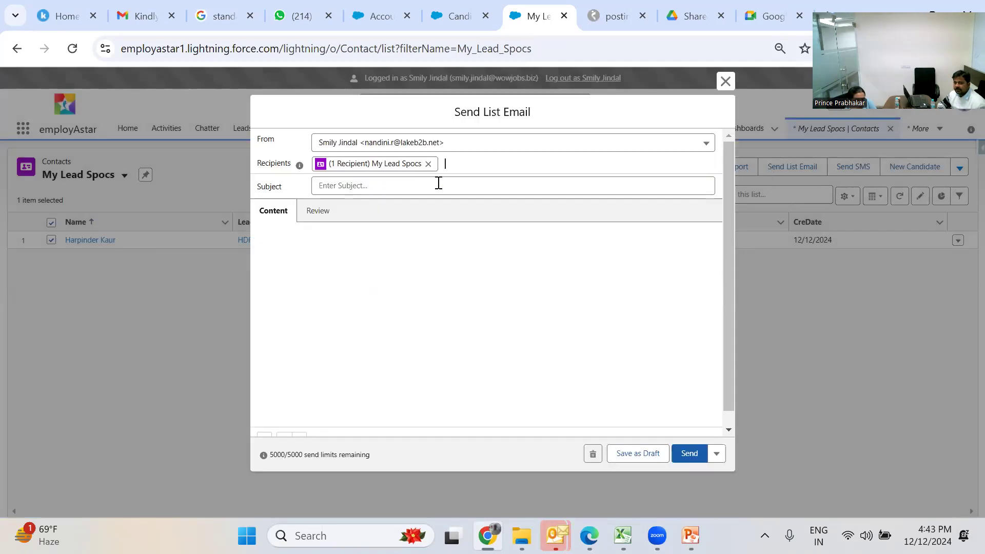
left_click(429, 187)
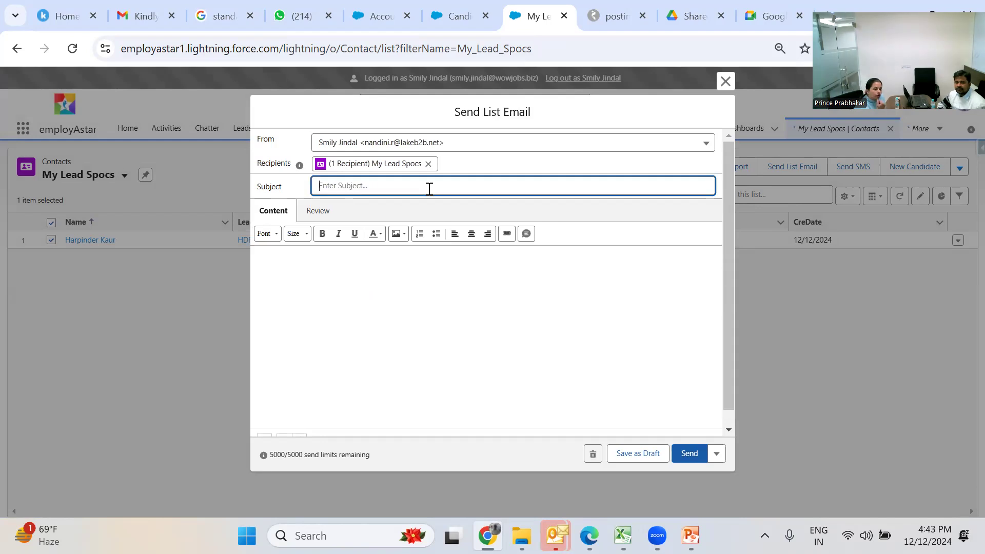
left_click(425, 309)
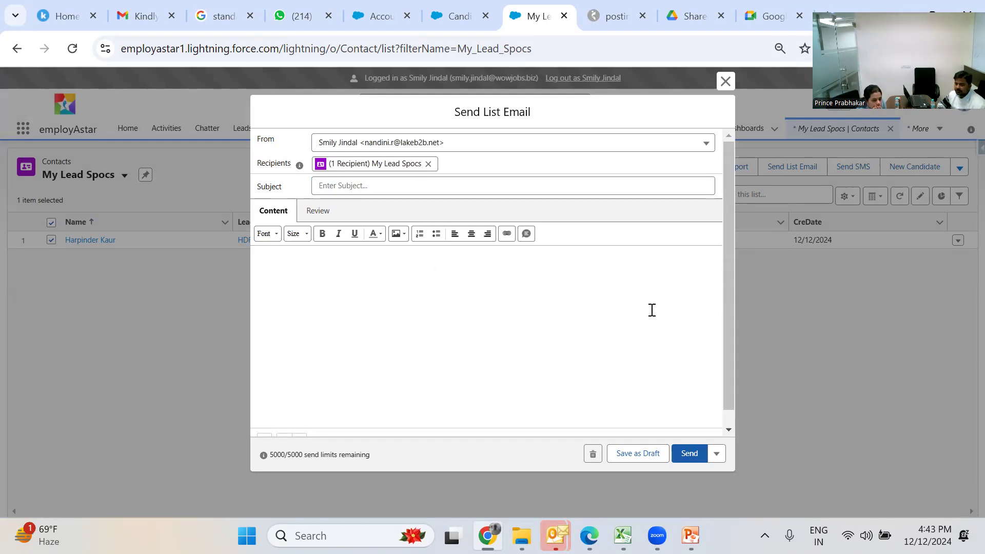
left_click_drag(726, 310, 748, 354)
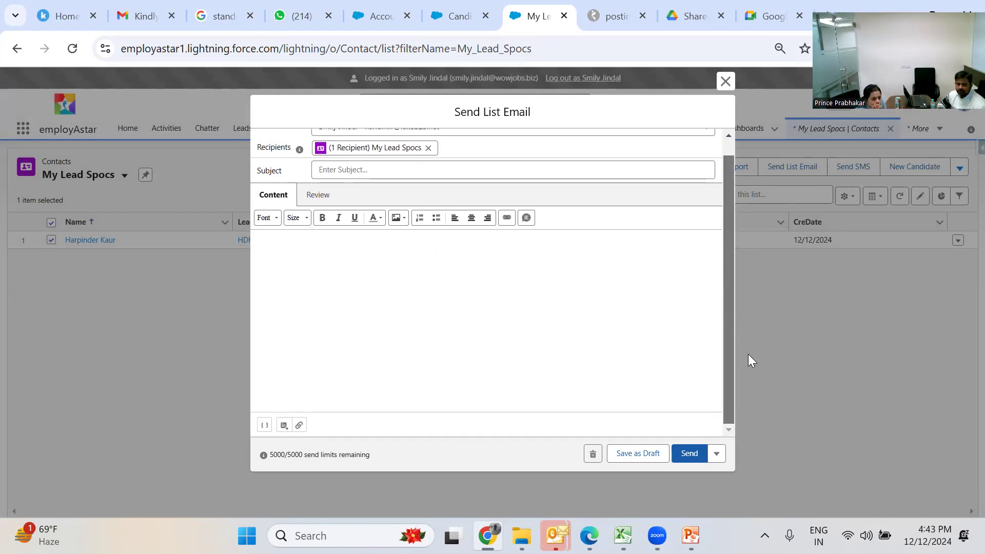
left_click(285, 425)
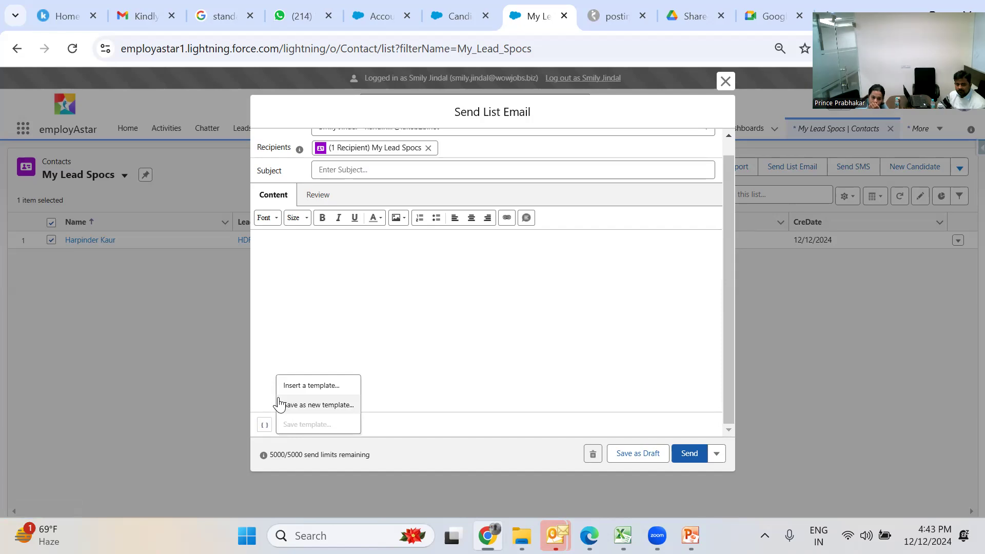
- Insert the 'Wishing You Success in the New Financial Year!' template, then close the email unsent
left_click(308, 386)
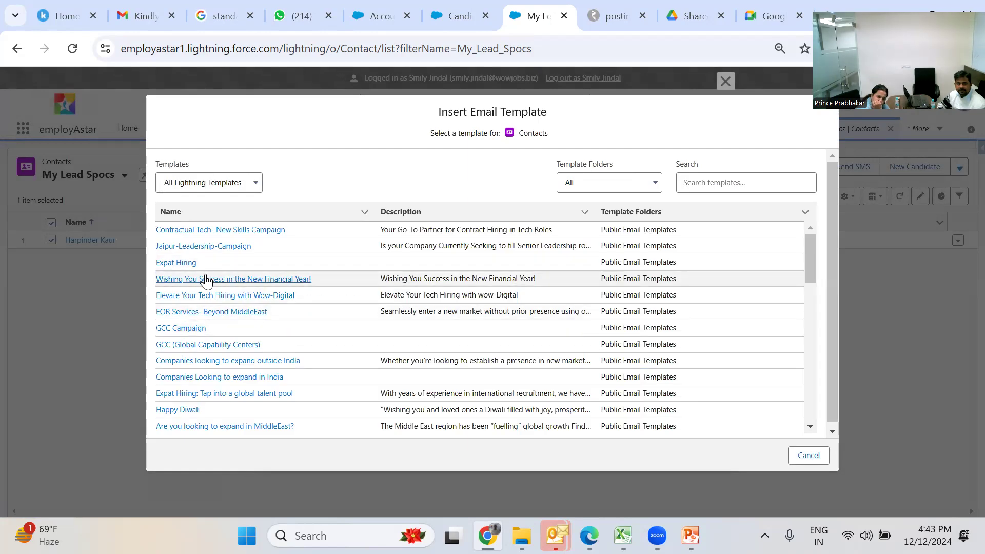
left_click(206, 279)
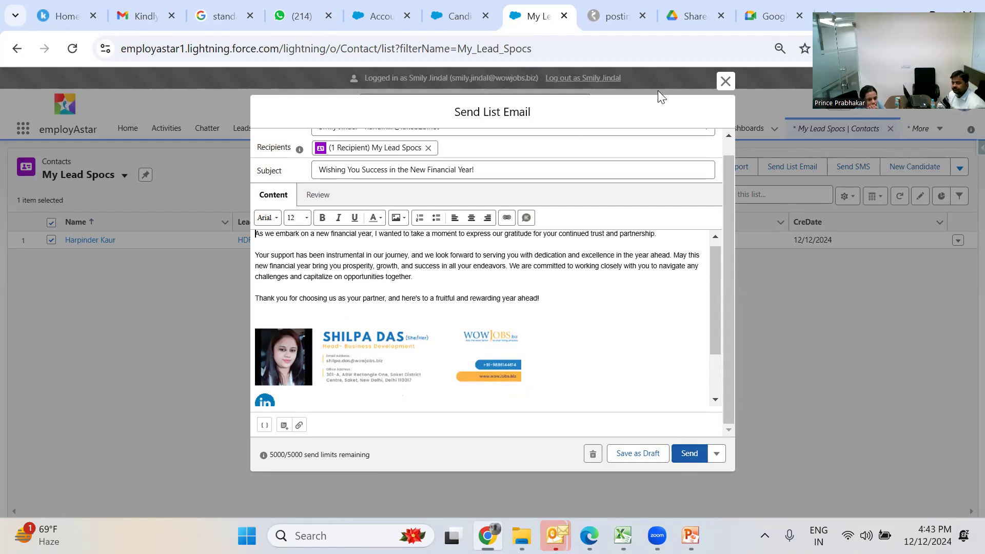
left_click(725, 81)
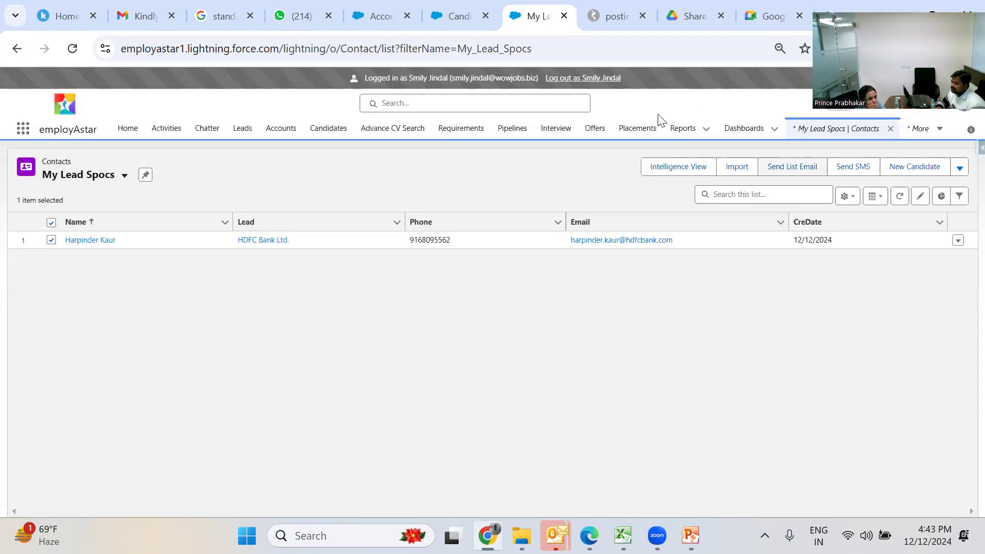